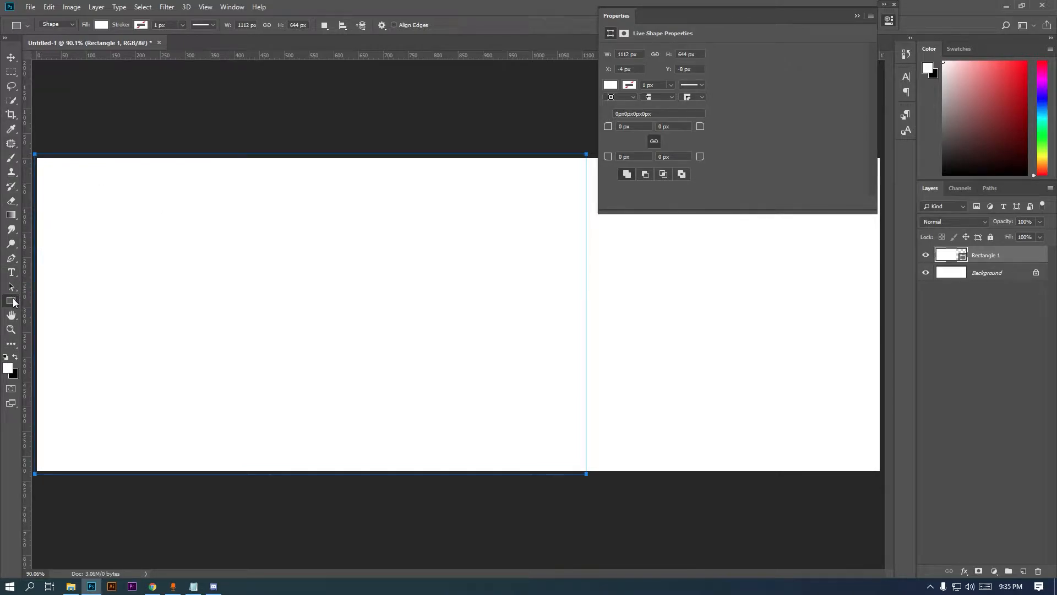
Paste the yellow hex eaad00 from the notes into the rectangle's fill colour picker
{"action": "double_click", "coordinate": [964, 260]}
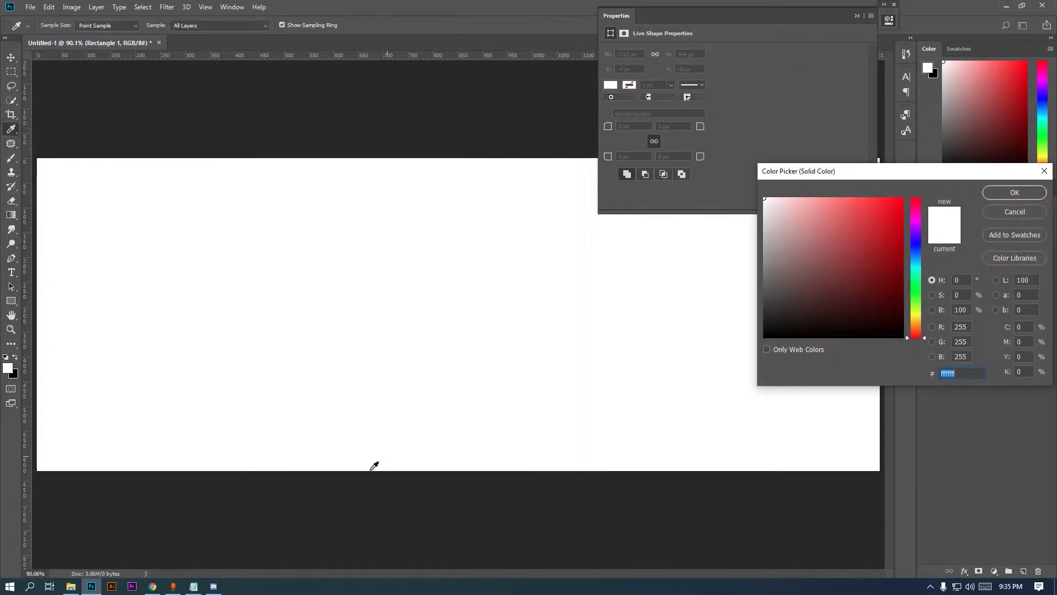
{"action": "left_click", "coordinate": [194, 586]}
{"action": "left_click_drag", "start_coordinate": [71, 51], "coordinate": [18, 46]}
{"action": "right_click", "coordinate": [18, 46]}
{"action": "left_click", "coordinate": [44, 84]}
{"action": "key", "text": "alt+Tab"}
{"action": "key", "text": "ctrl+v"}
Replace the rectangle fill with navy 1e2737 from the notes and confirm
{"action": "left_click", "coordinate": [194, 586]}
{"action": "double_click", "coordinate": [43, 65]}
{"action": "right_click", "coordinate": [43, 72]}
{"action": "left_click", "coordinate": [68, 108]}
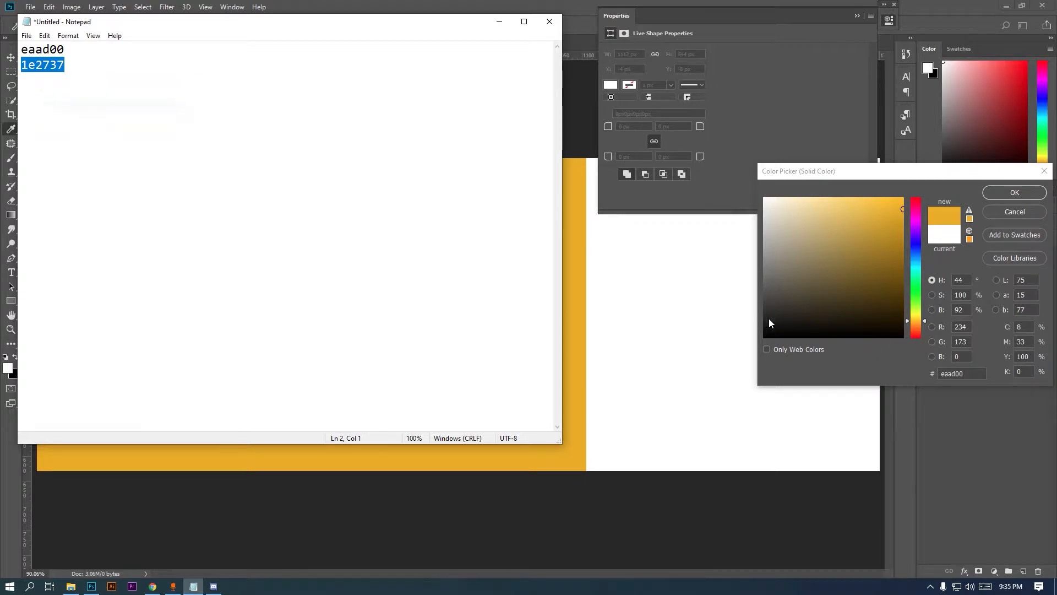
{"action": "key", "text": "alt+Tab"}
{"action": "type", "text": "a"}
{"action": "key", "text": "ctrl+v"}
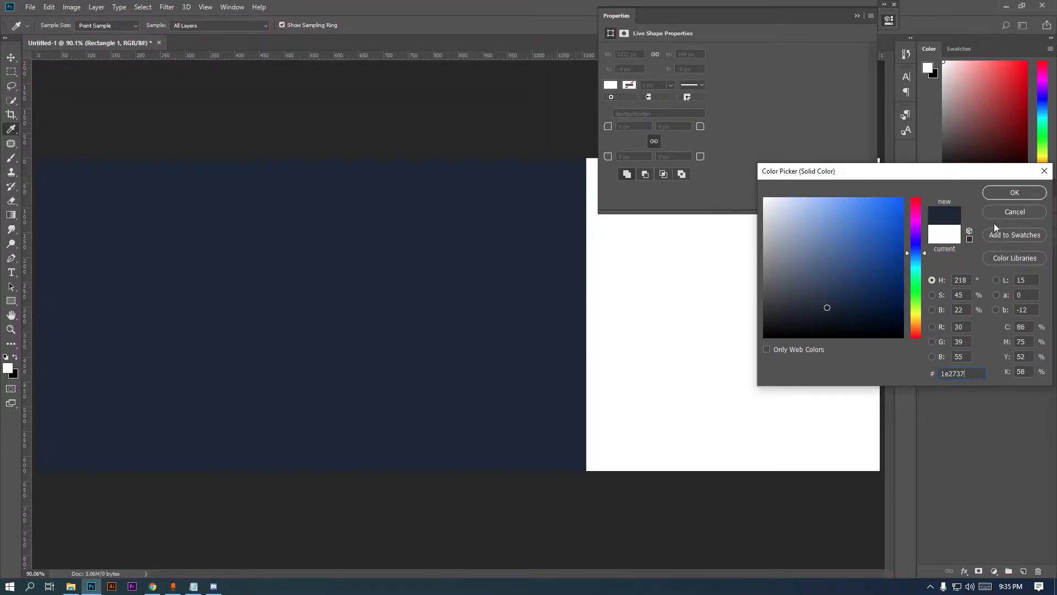
{"action": "left_click", "coordinate": [1015, 193]}
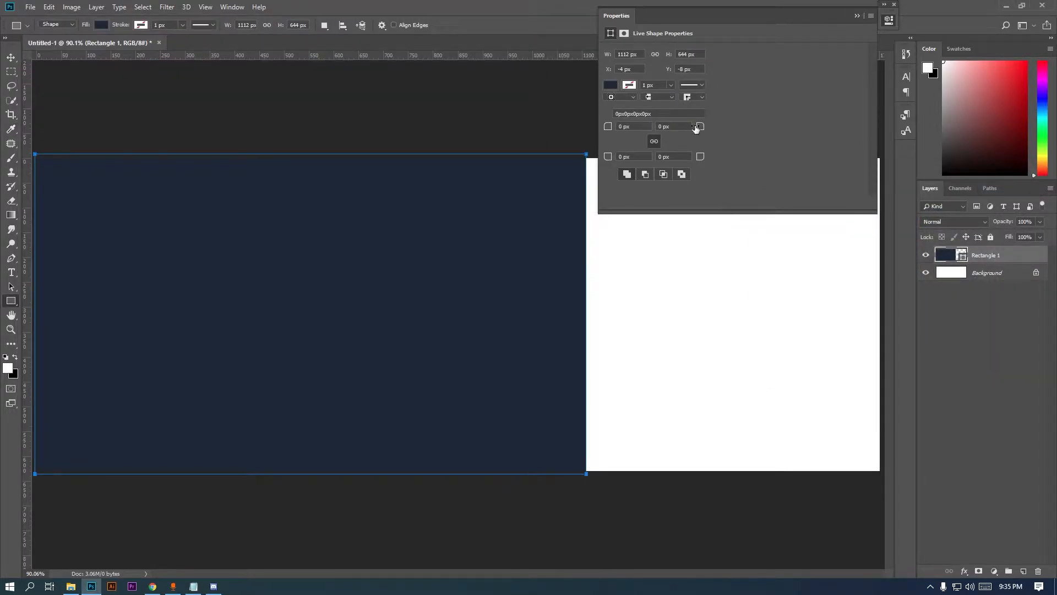
Round the rectangle's top-right corner to 327 px in Properties
{"action": "left_click", "coordinate": [677, 127]}
{"action": "type", "text": "220"}
{"action": "key", "text": "Return"}
{"action": "left_click_drag", "start_coordinate": [832, 128], "coordinate": [858, 126]}
{"action": "left_click", "coordinate": [856, 16]}
Add a new empty layer above the navy rectangle
{"action": "left_click", "coordinate": [11, 72]}
{"action": "left_click", "coordinate": [11, 301]}
{"action": "right_click", "coordinate": [11, 301]}
{"action": "left_click", "coordinate": [73, 325]}
{"action": "left_click", "coordinate": [1025, 571]}
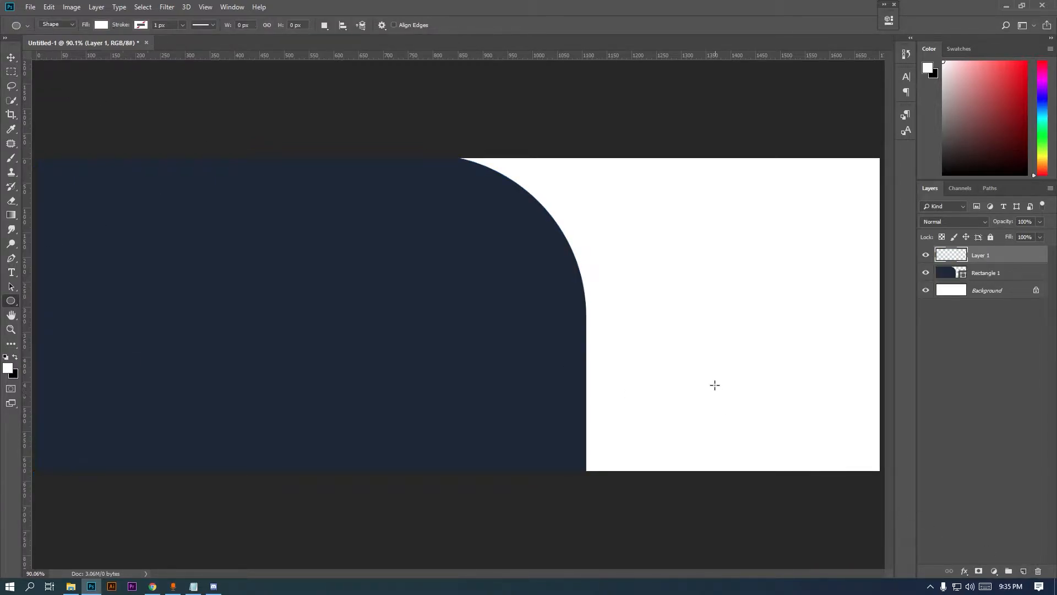
Draw a large circle over the rounded corner and fill it light grey
{"action": "left_click", "coordinate": [721, 321], "text": "alt"}
{"action": "left_click_drag", "start_coordinate": [638, 240], "coordinate": [813, 414]}
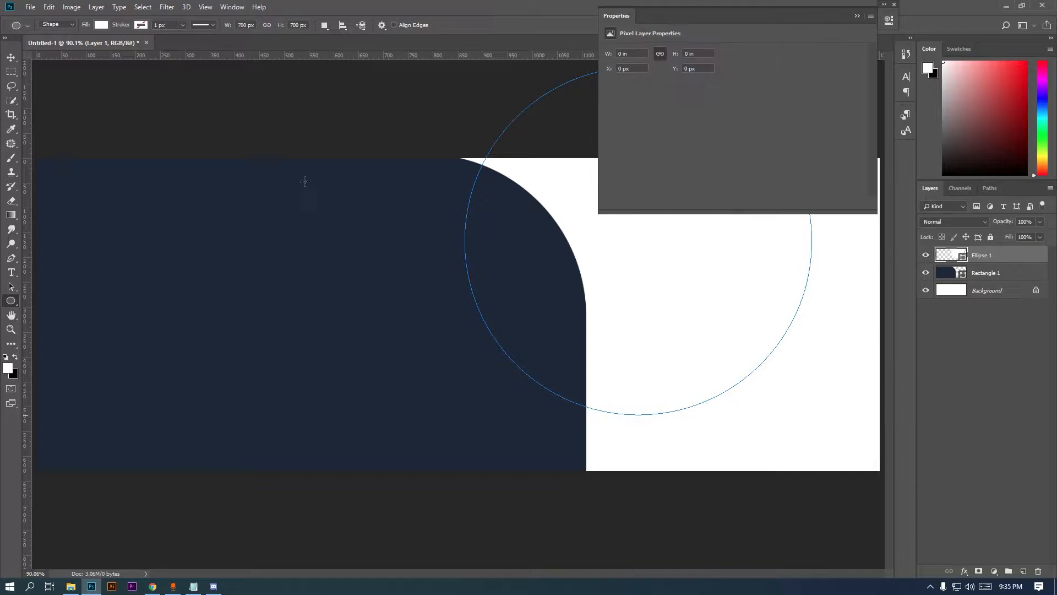
{"action": "left_click", "coordinate": [10, 55]}
{"action": "left_click", "coordinate": [862, 17]}
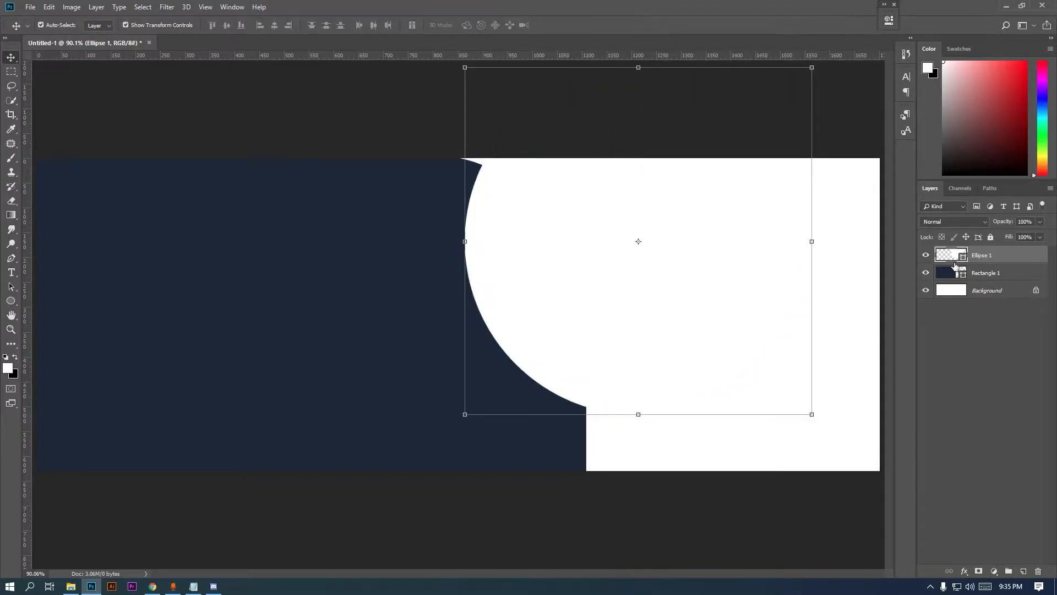
{"action": "double_click", "coordinate": [964, 258]}
{"action": "left_click_drag", "start_coordinate": [768, 234], "coordinate": [837, 286]}
{"action": "left_click", "coordinate": [1011, 191]}
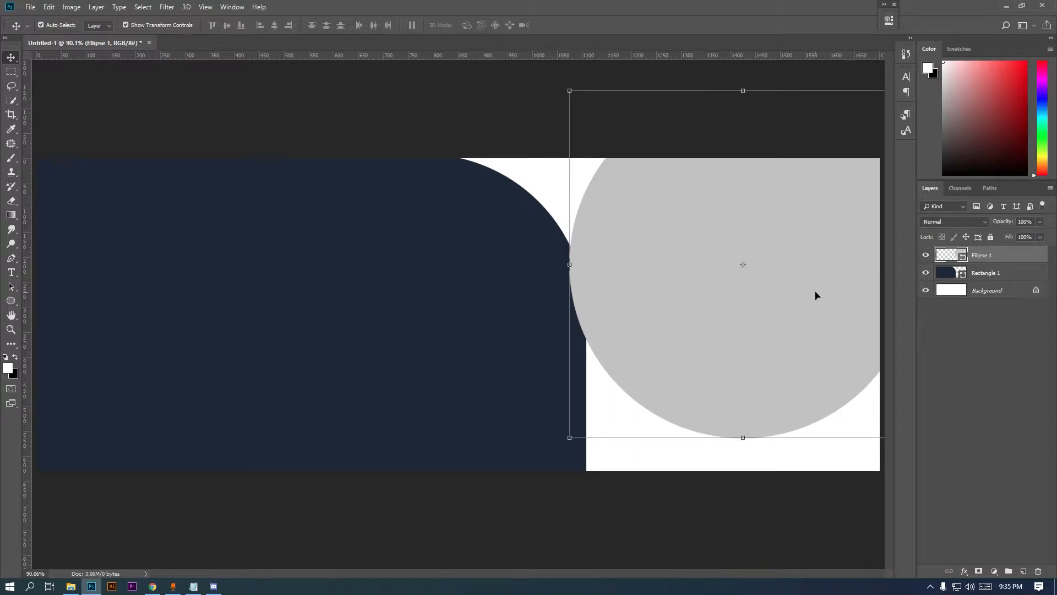
Raise and enlarge the grey circle, then duplicate its layer
{"action": "left_click_drag", "start_coordinate": [803, 315], "coordinate": [803, 308]}
{"action": "left_click_drag", "start_coordinate": [565, 435], "coordinate": [550, 451]}
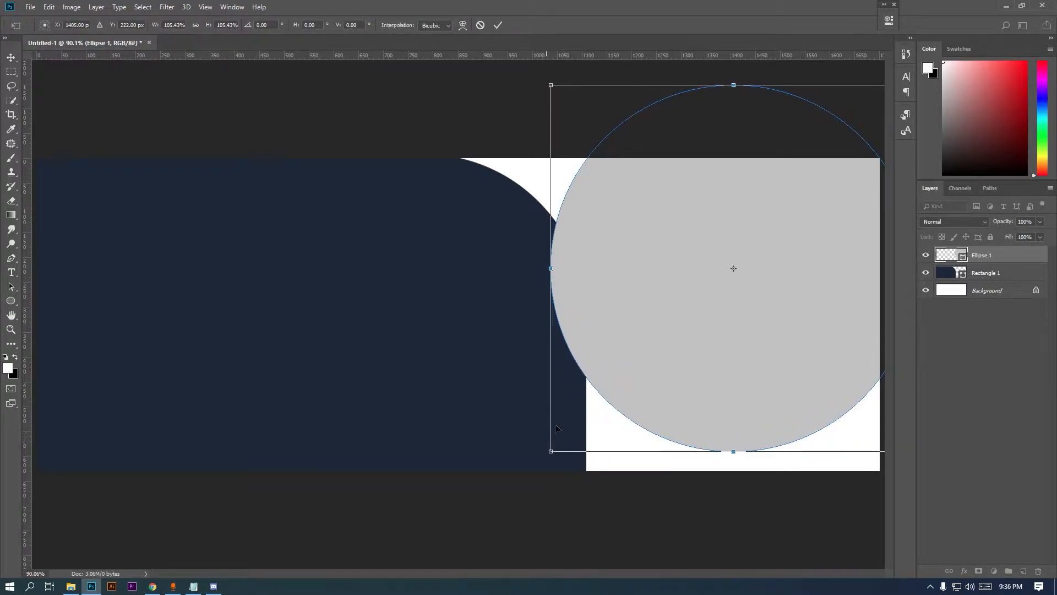
{"action": "key", "text": "Return"}
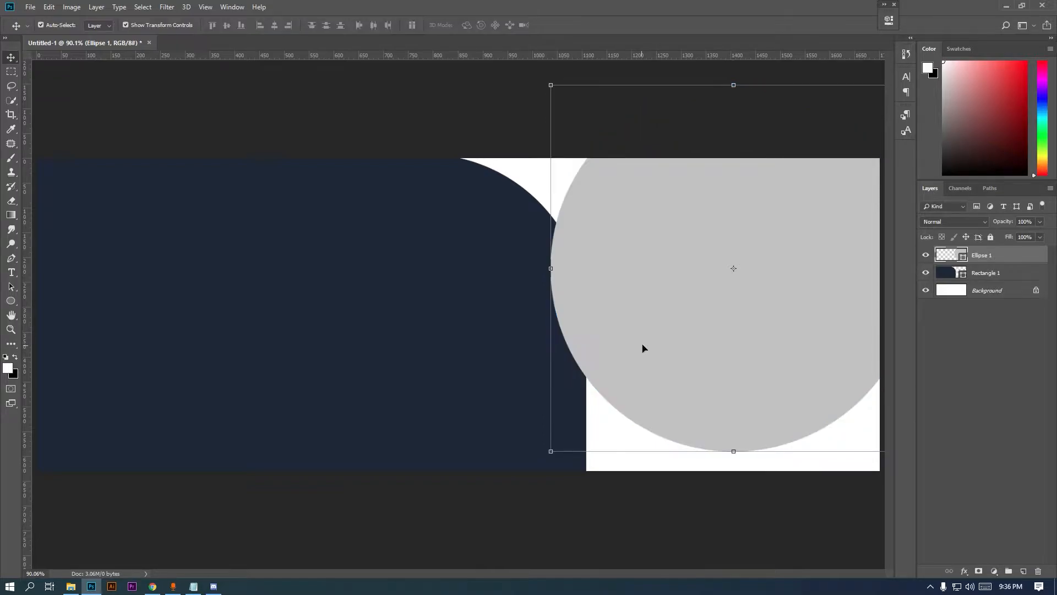
{"action": "left_click_drag", "start_coordinate": [981, 262], "coordinate": [984, 274], "text": "alt"}
{"action": "key", "text": "ctrl+z"}
{"action": "left_click_drag", "start_coordinate": [1017, 593], "coordinate": [1022, 571]}
Change the lower Ellipse 1 fill to yellow eaad00 copied from the notes
{"action": "left_click", "coordinate": [967, 274]}
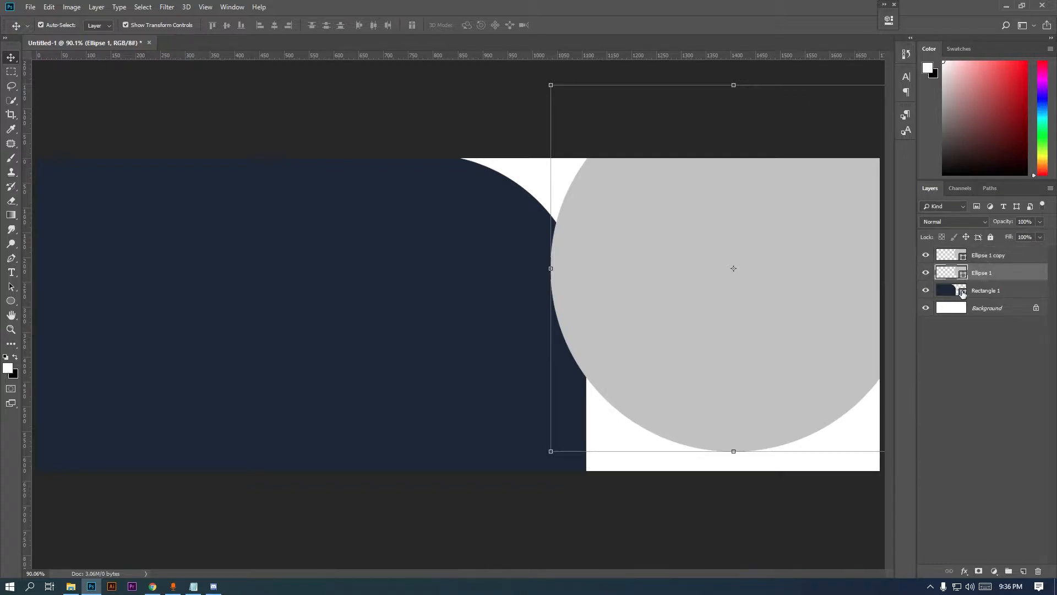
{"action": "double_click", "coordinate": [963, 280]}
{"action": "left_click", "coordinate": [194, 586]}
{"action": "left_click_drag", "start_coordinate": [64, 64], "coordinate": [23, 52]}
{"action": "right_click", "coordinate": [24, 51]}
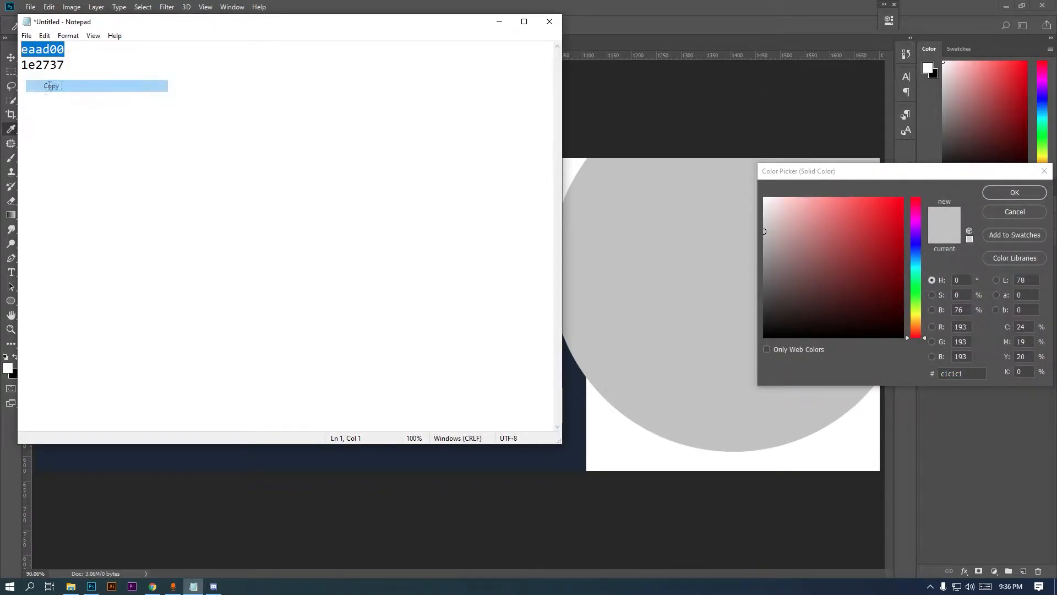
{"action": "left_click", "coordinate": [51, 86]}
{"action": "left_click", "coordinate": [548, 5]}
{"action": "key", "text": "ctrl+v"}
{"action": "left_click", "coordinate": [1003, 196]}
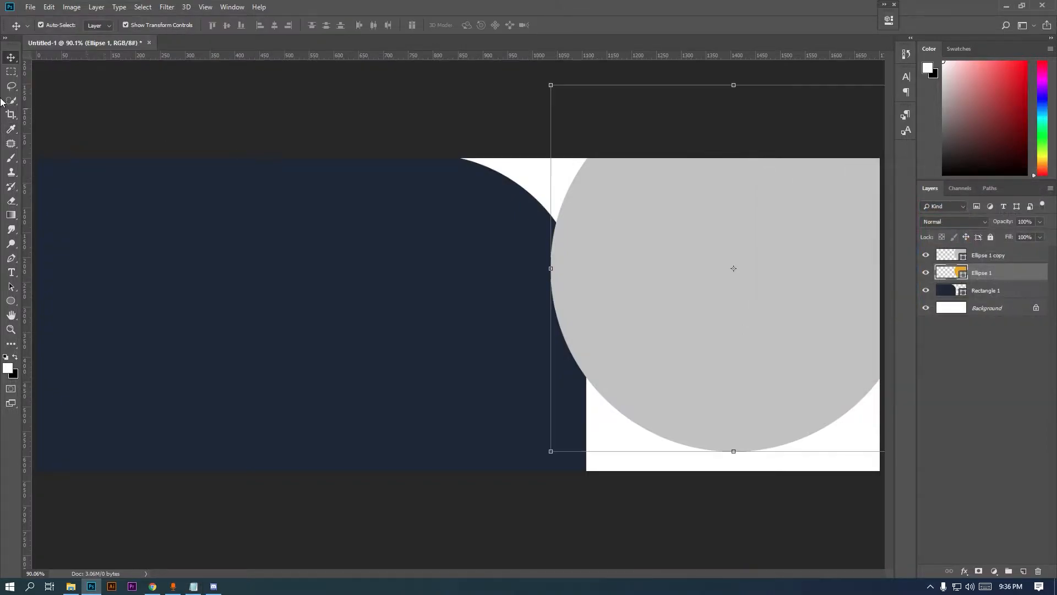
Shift and enlarge the yellow circle up and left to form a crescent
{"action": "left_click_drag", "start_coordinate": [647, 210], "coordinate": [630, 232]}
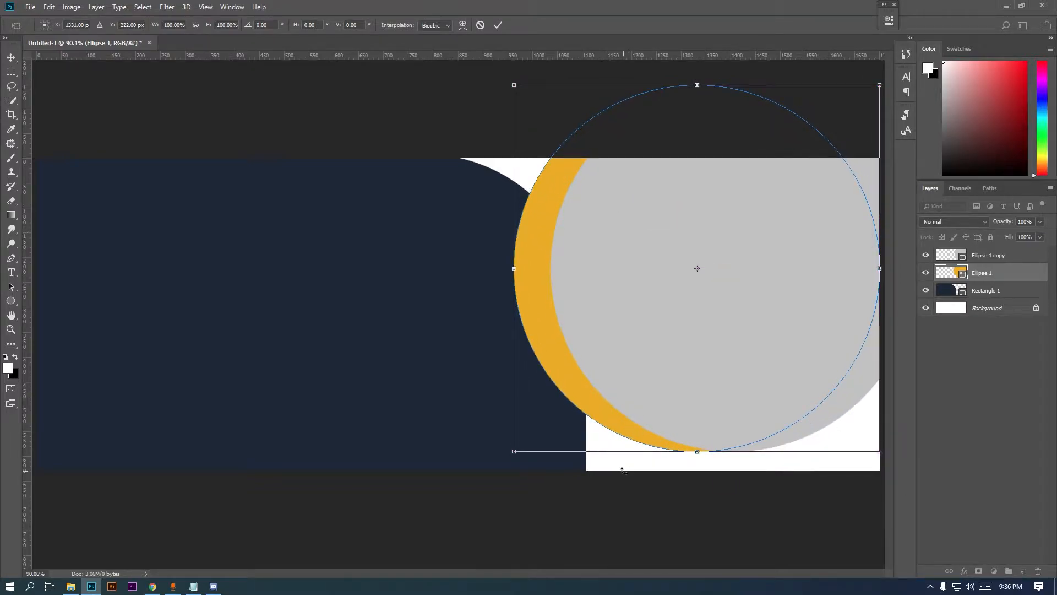
{"action": "mouse_move", "coordinate": [733, 421]}
{"action": "left_mouse_down"}
{"action": "mouse_move", "coordinate": [751, 427]}
{"action": "mouse_move", "coordinate": [741, 436]}
{"action": "left_mouse_up"}
{"action": "left_click_drag", "start_coordinate": [531, 104], "coordinate": [505, 57]}
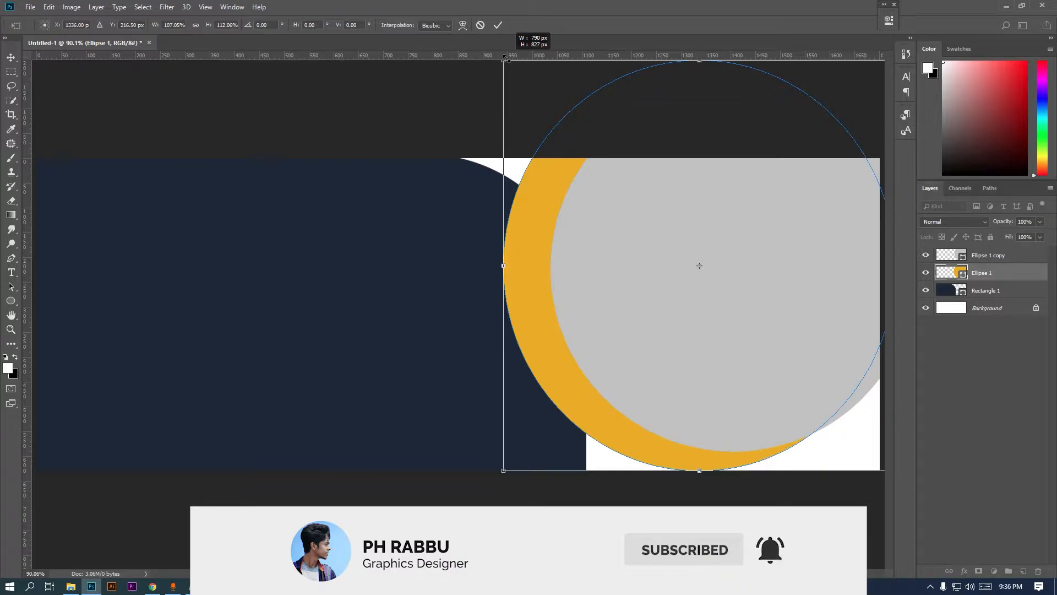
{"action": "left_click_drag", "start_coordinate": [505, 57], "coordinate": [507, 53]}
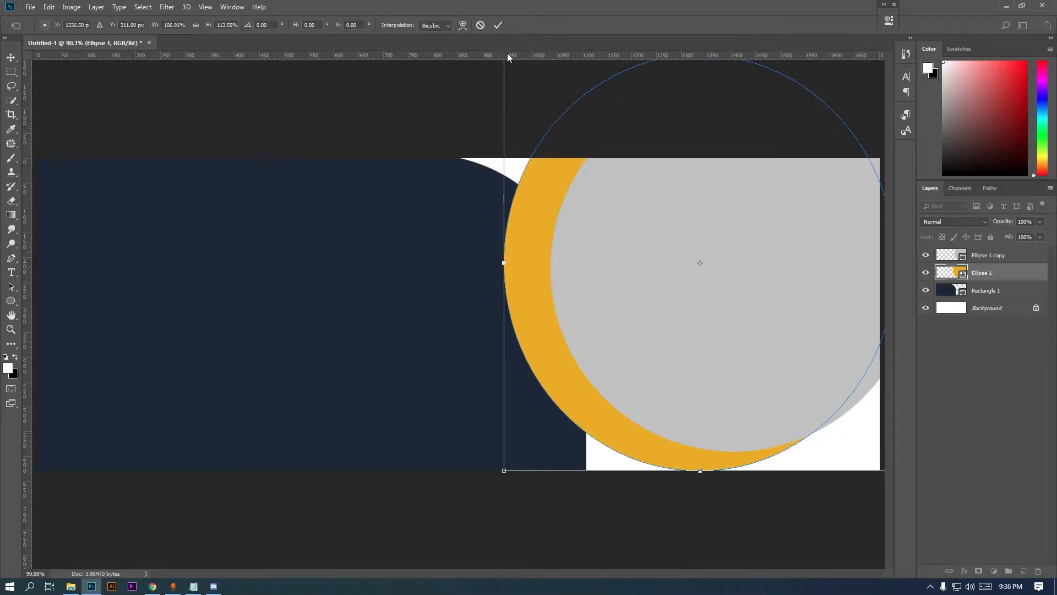
{"action": "key", "text": "Return"}
{"action": "left_click", "coordinate": [11, 72]}
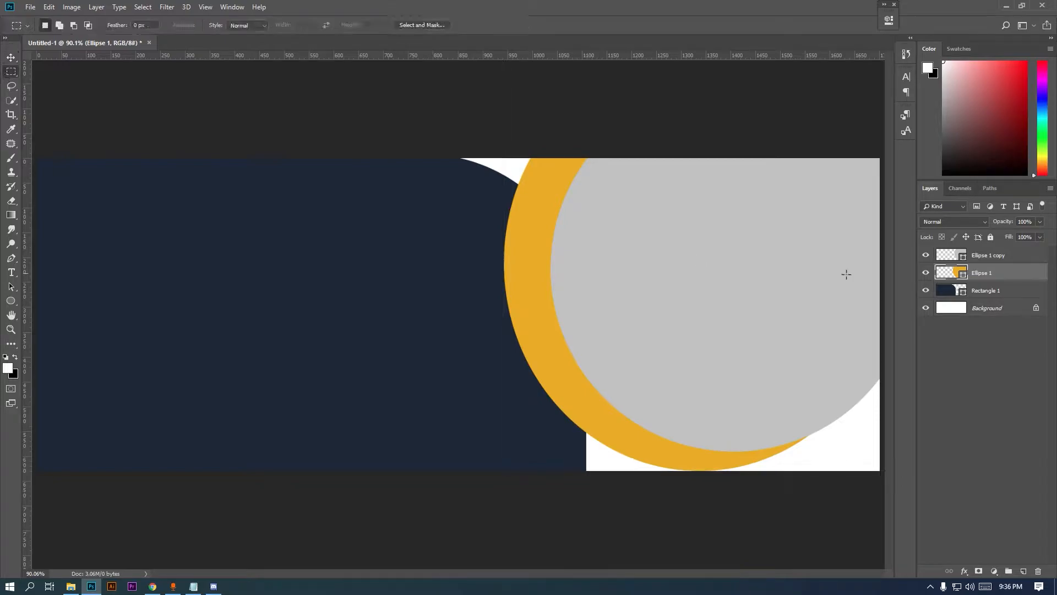
Narrow the navy rectangle from its right side with Free Transform
{"action": "left_click", "coordinate": [193, 586]}
{"action": "left_click", "coordinate": [192, 590]}
{"action": "left_click", "coordinate": [979, 295]}
{"action": "key", "text": "ctrl+t"}
{"action": "left_click_drag", "start_coordinate": [585, 314], "coordinate": [540, 318]}
{"action": "key", "text": "Return"}
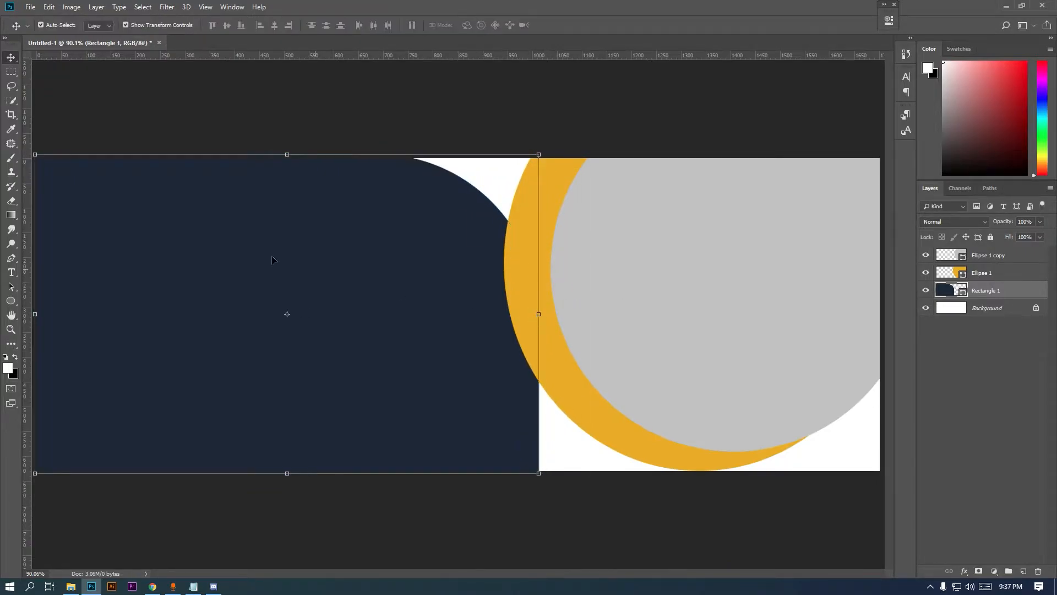
Trace a closed pen path across the lower banner to the right edge
{"action": "left_click", "coordinate": [11, 258]}
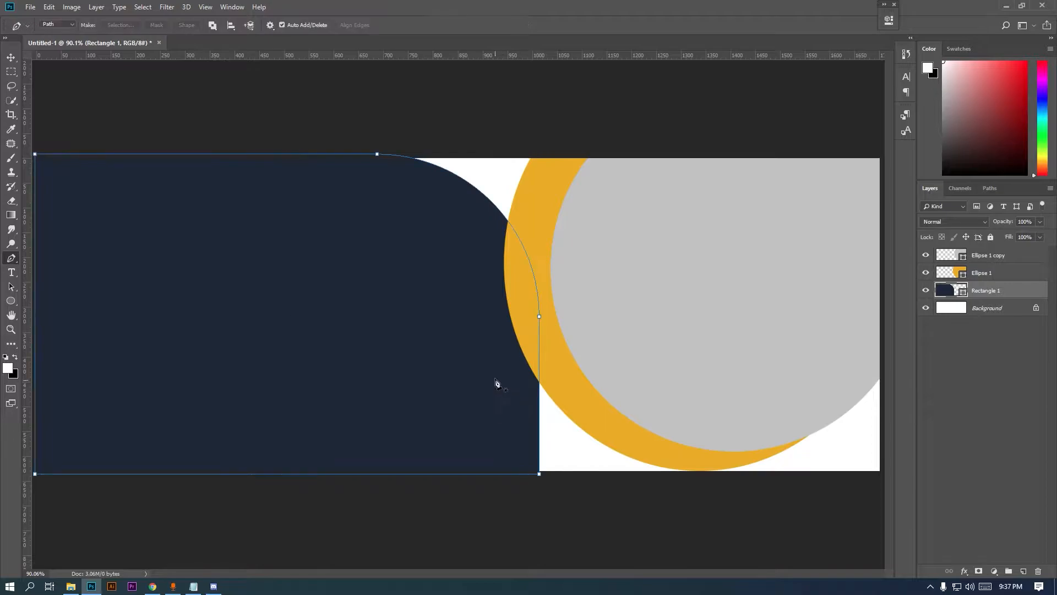
{"action": "left_click", "coordinate": [487, 356]}
{"action": "left_click", "coordinate": [702, 353]}
{"action": "left_click", "coordinate": [819, 371]}
{"action": "left_click", "coordinate": [882, 355]}
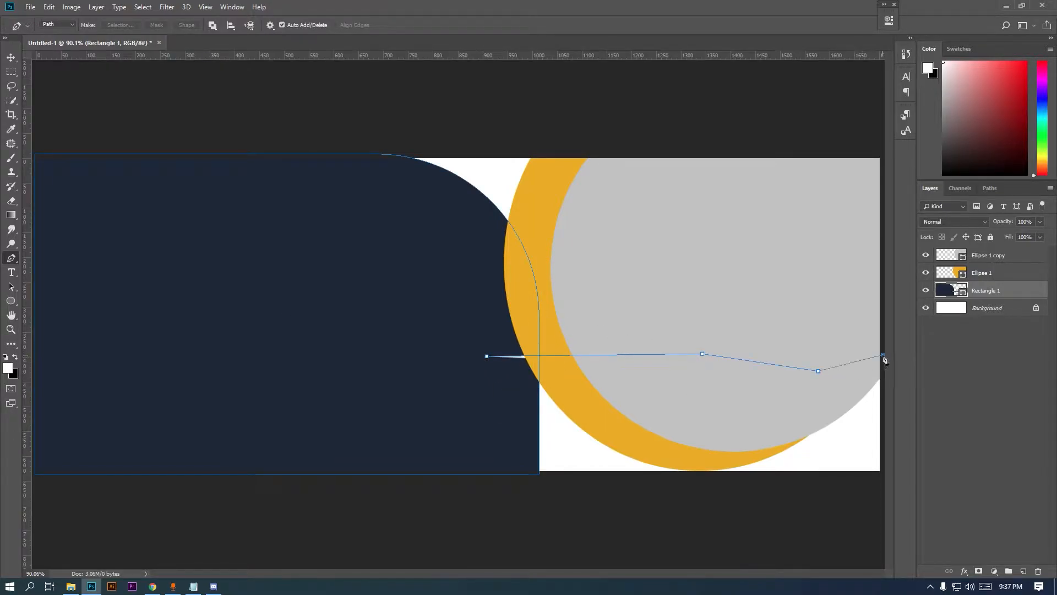
{"action": "left_click", "coordinate": [883, 493]}
{"action": "left_click", "coordinate": [487, 506]}
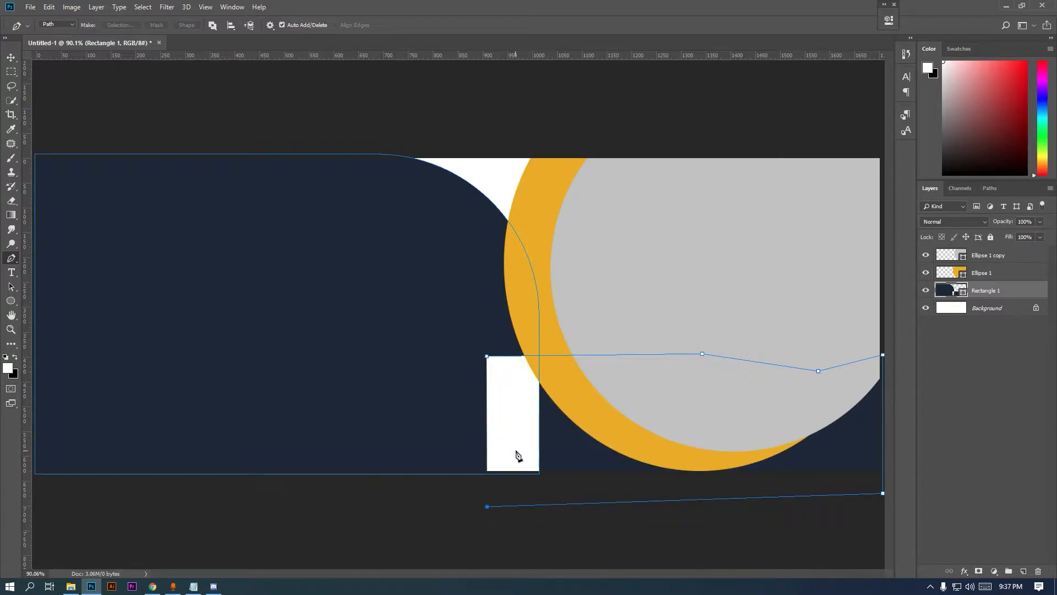
{"action": "left_click", "coordinate": [487, 356]}
{"action": "left_click", "coordinate": [11, 72]}
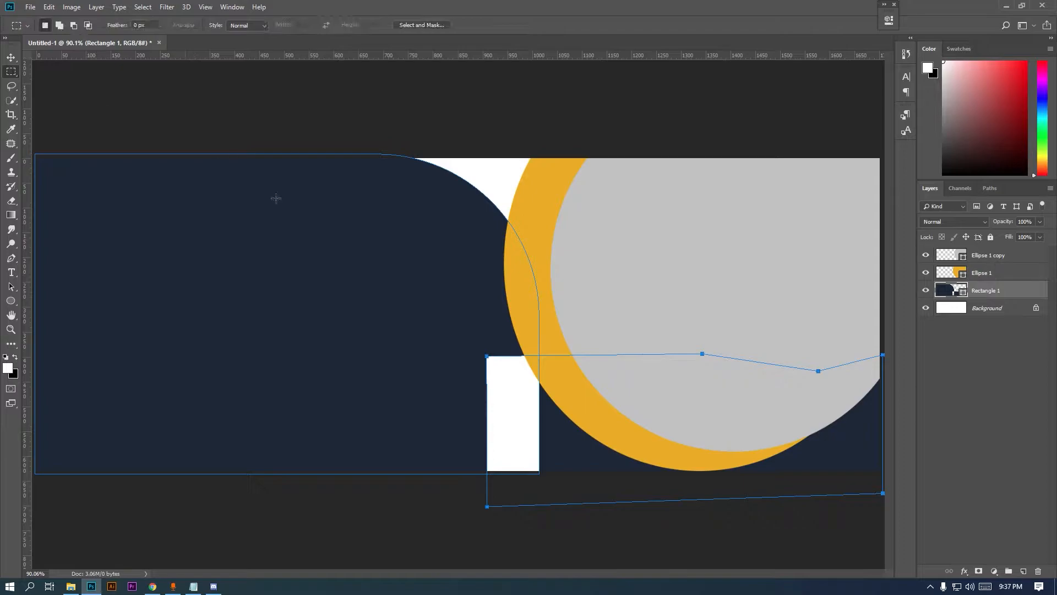
{"action": "left_click", "coordinate": [10, 57]}
Draw a navy rectangle covering the white gap beneath the crescent
{"action": "left_click", "coordinate": [93, 131]}
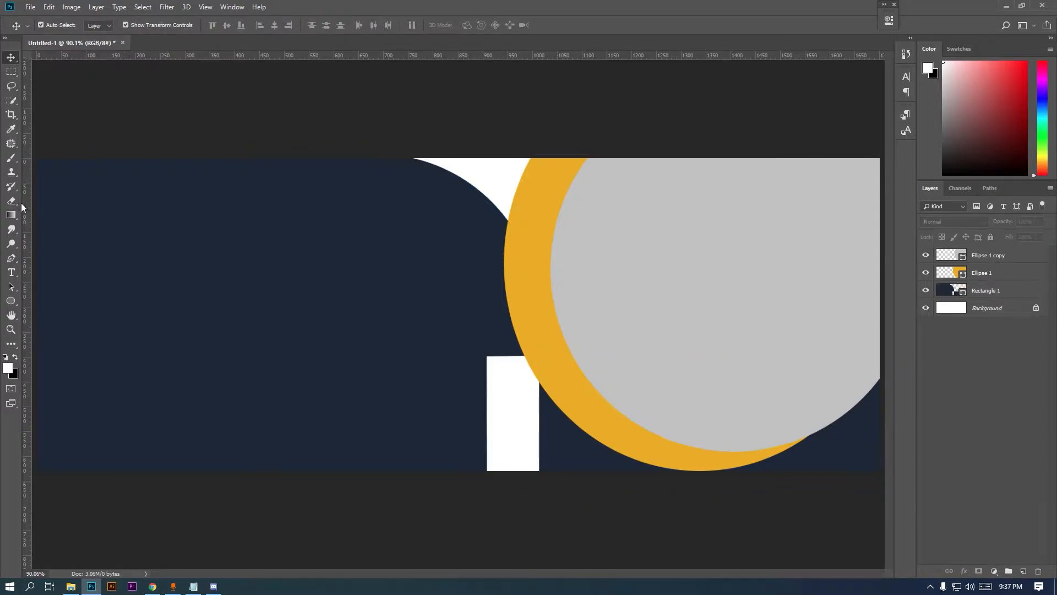
{"action": "right_click", "coordinate": [10, 301]}
{"action": "left_click", "coordinate": [52, 302]}
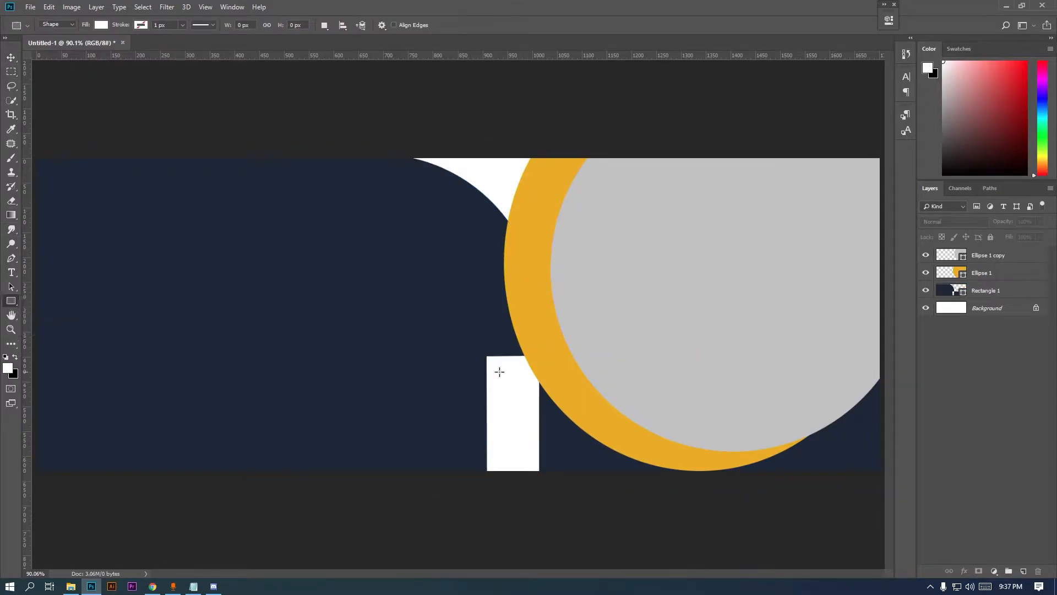
{"action": "left_click", "coordinate": [1035, 295]}
{"action": "mouse_move", "coordinate": [457, 334]}
{"action": "left_mouse_down"}
{"action": "mouse_move", "coordinate": [581, 441]}
{"action": "mouse_move", "coordinate": [582, 483]}
{"action": "left_mouse_up"}
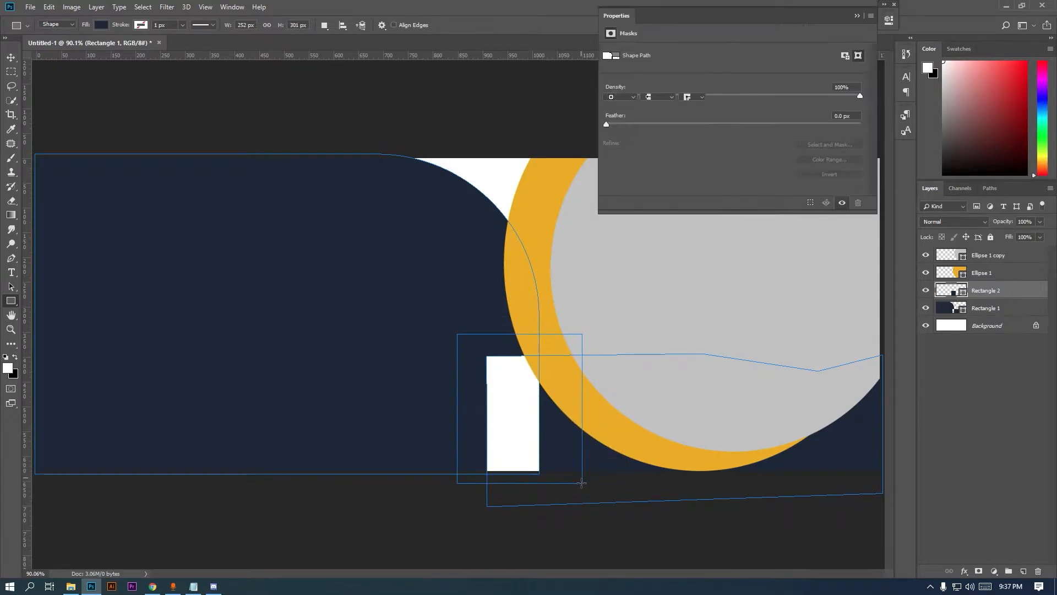
{"action": "left_click", "coordinate": [855, 16]}
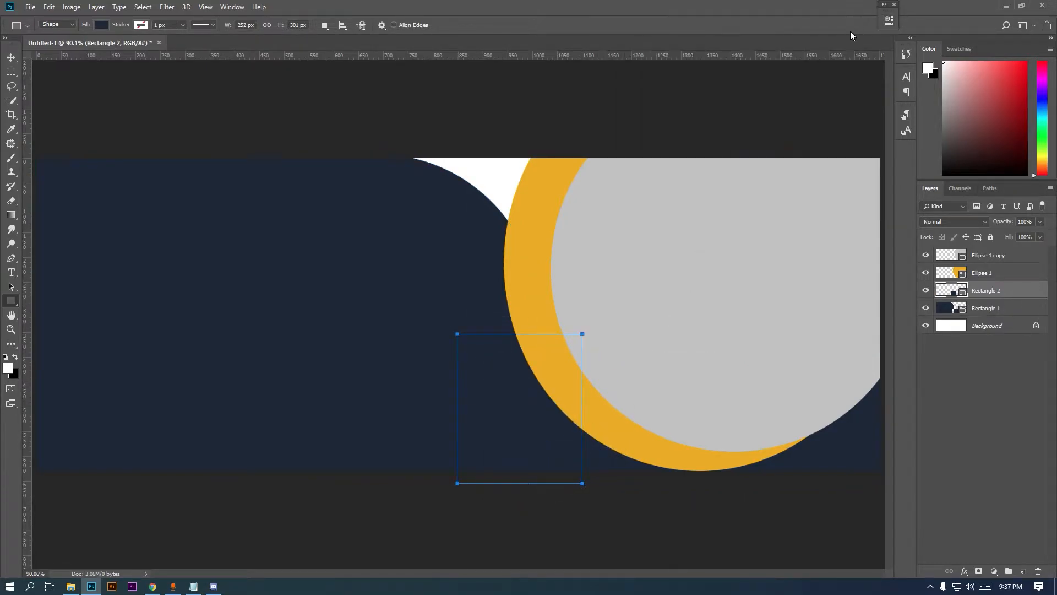
{"action": "left_click", "coordinate": [5, 72]}
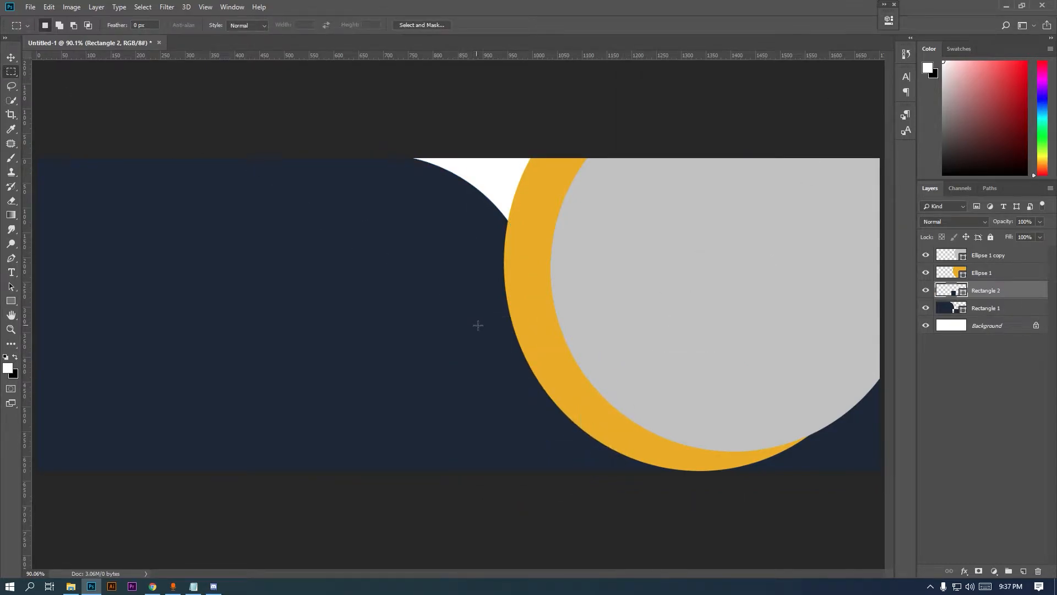
Merge the two navy rectangle layers into Rectangle 2
{"action": "left_click", "coordinate": [982, 278]}
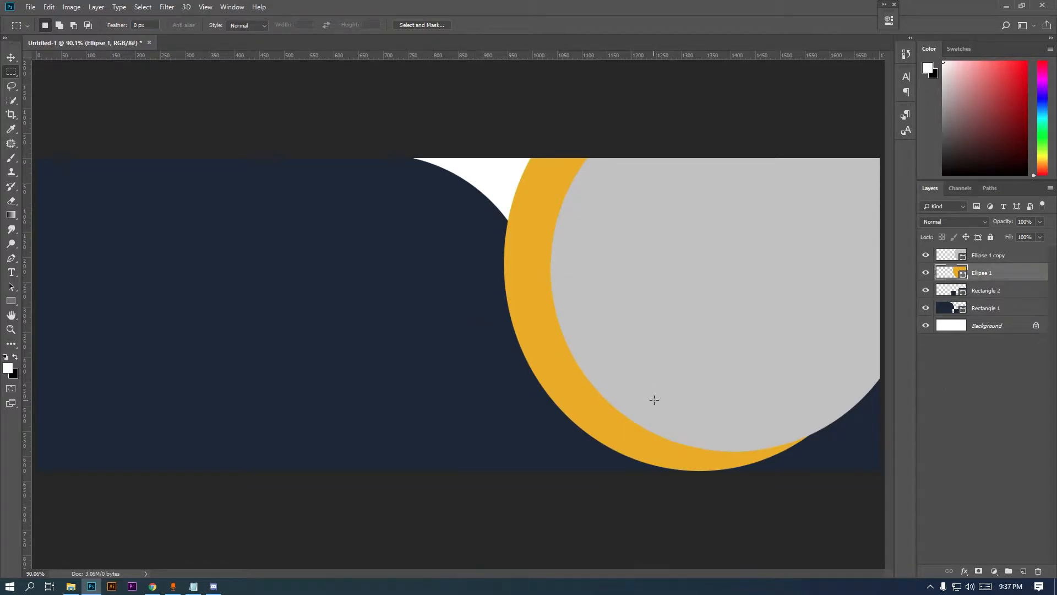
{"action": "left_click", "coordinate": [975, 294]}
{"action": "left_click", "coordinate": [977, 308], "text": "shift"}
{"action": "right_click", "coordinate": [978, 319]}
{"action": "left_click", "coordinate": [870, 265]}
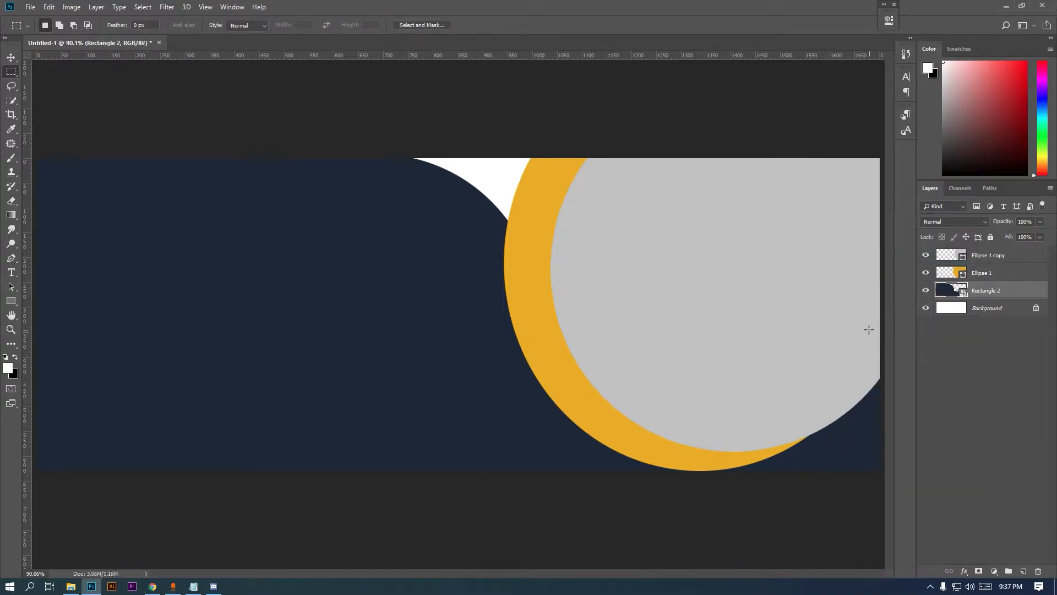
{"action": "left_click", "coordinate": [71, 587]}
Place the laptop photo into the banner as the top layer
{"action": "left_click_drag", "start_coordinate": [244, 87], "coordinate": [751, 319]}
{"action": "key", "text": "Return"}
{"action": "left_click_drag", "start_coordinate": [999, 292], "coordinate": [1000, 251]}
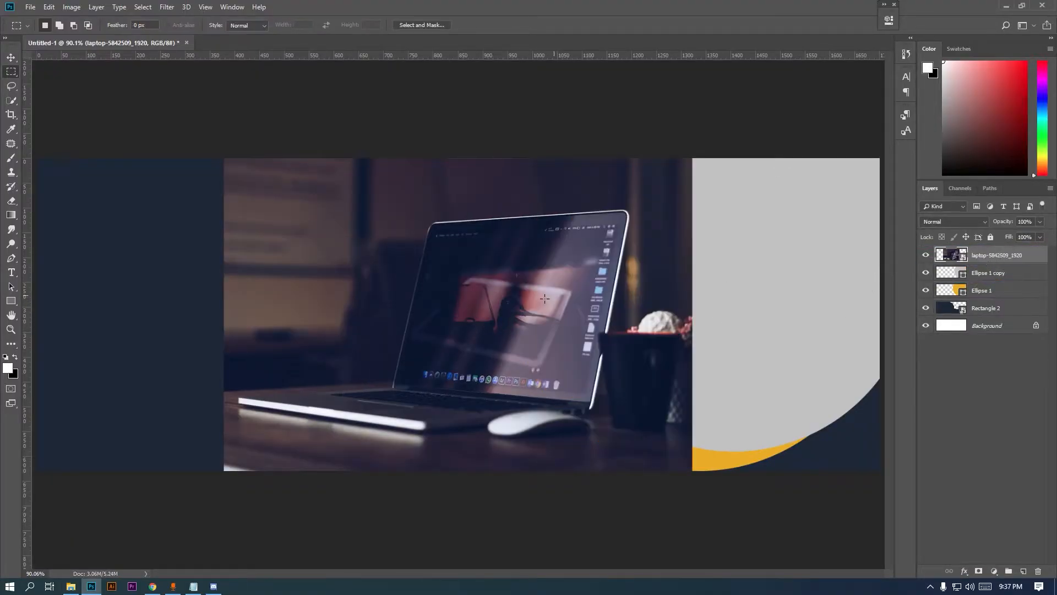
Clip the laptop photo to the grey circle and position it inside
{"action": "left_click", "coordinate": [10, 58]}
{"action": "left_click_drag", "start_coordinate": [407, 287], "coordinate": [642, 274]}
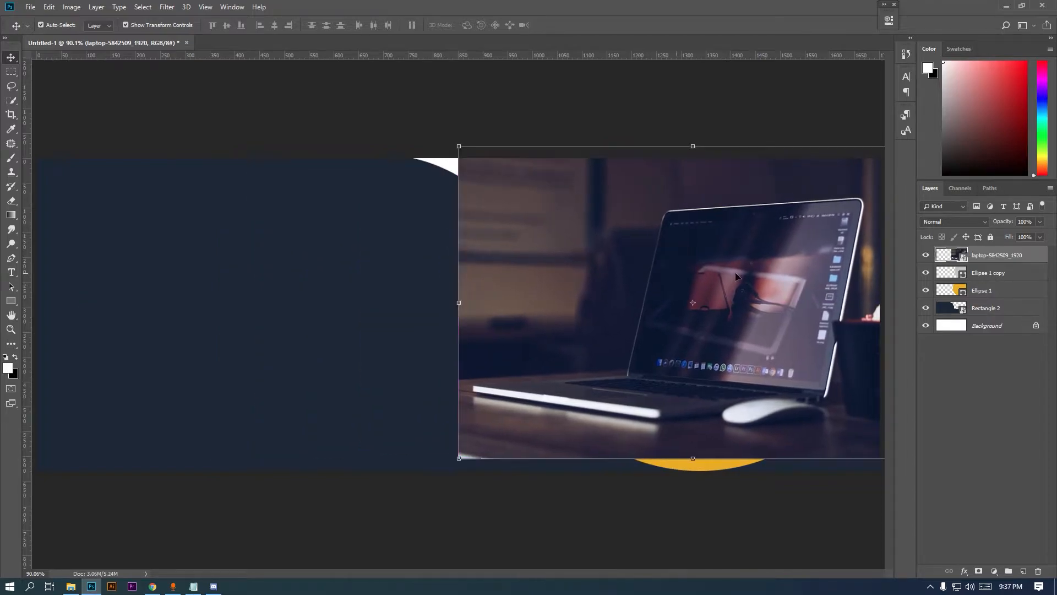
{"action": "left_click", "coordinate": [1006, 264], "text": "alt"}
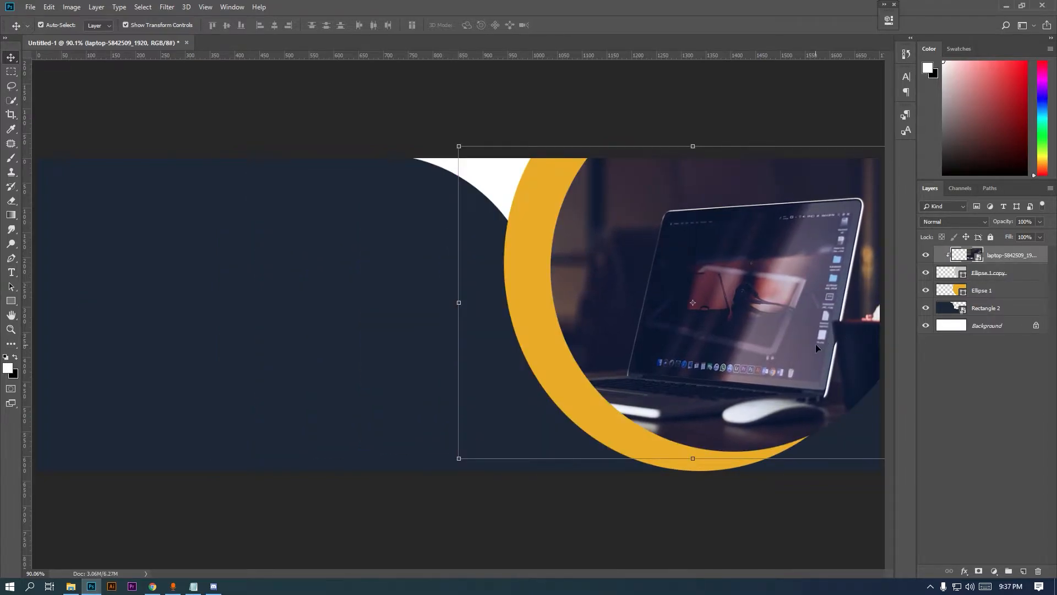
{"action": "left_click_drag", "start_coordinate": [816, 347], "coordinate": [821, 336]}
{"action": "left_click", "coordinate": [11, 72]}
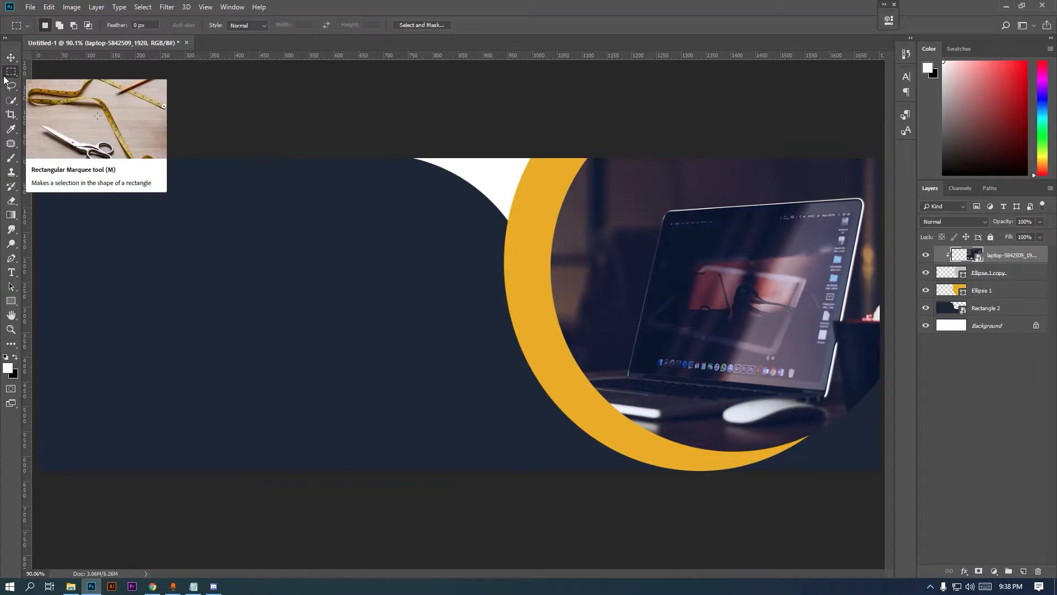
Place the kisspng sunburst image below Ellipse 1 and shift it to the left
{"action": "left_click", "coordinate": [71, 586]}
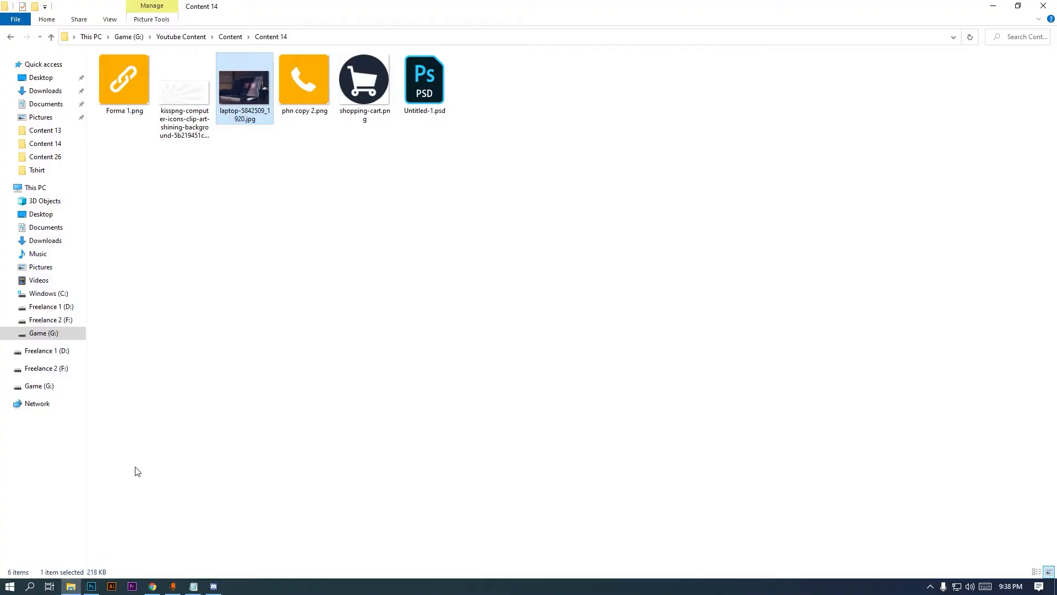
{"action": "left_click_drag", "start_coordinate": [185, 93], "coordinate": [292, 399]}
{"action": "key", "text": "Return"}
{"action": "left_click_drag", "start_coordinate": [991, 261], "coordinate": [995, 315]}
{"action": "left_click", "coordinate": [11, 57]}
{"action": "left_click_drag", "start_coordinate": [247, 372], "coordinate": [42, 370]}
{"action": "left_click_drag", "start_coordinate": [113, 352], "coordinate": [72, 356]}
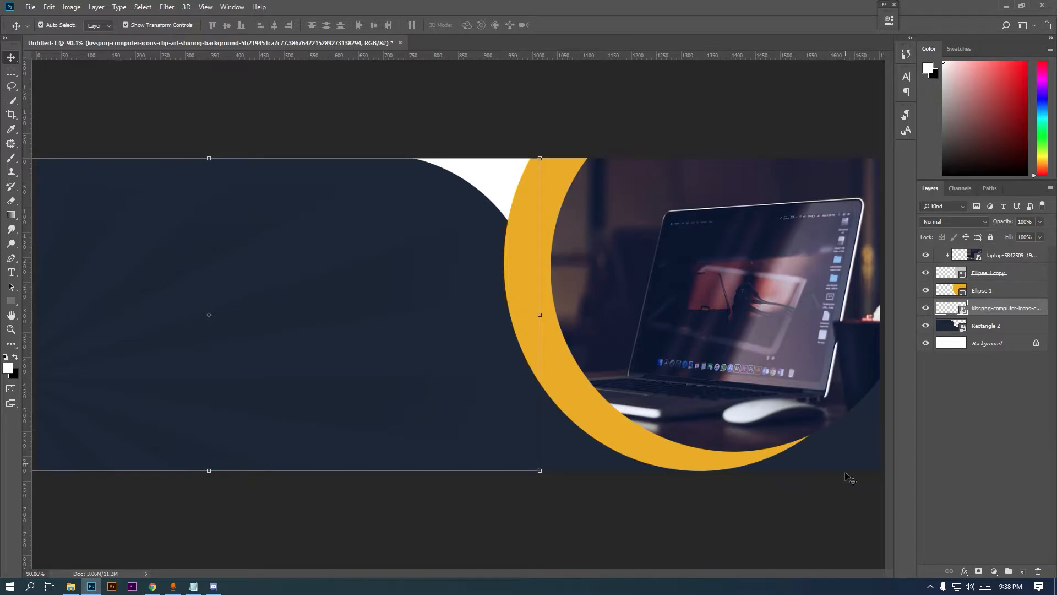
Clip a white Solid Color fill at 60% to the sunburst, then select the background layers
{"action": "left_click", "coordinate": [994, 571]}
{"action": "left_click", "coordinate": [986, 379]}
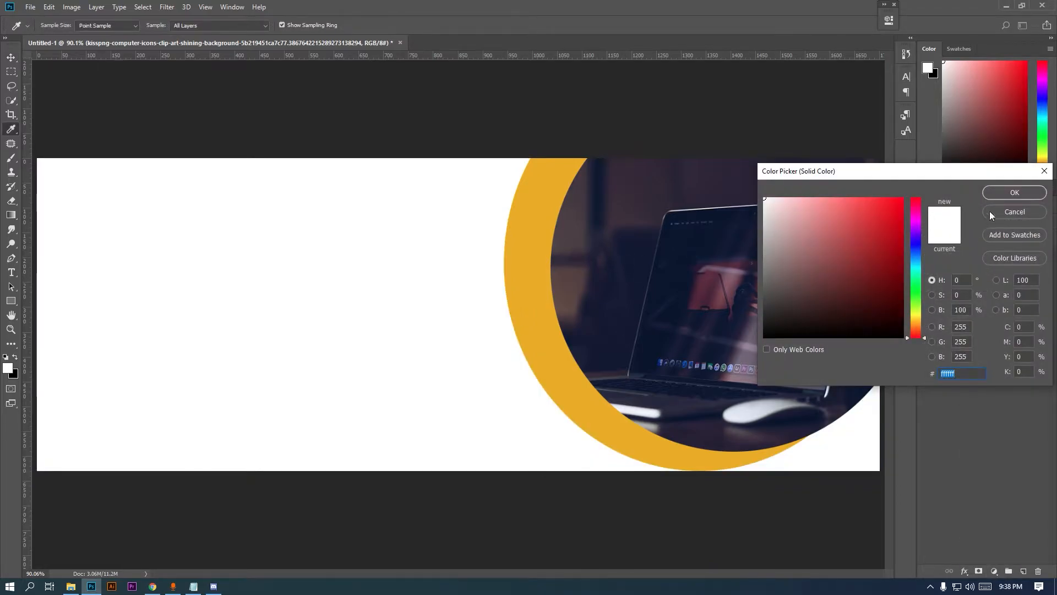
{"action": "left_click", "coordinate": [1015, 192]}
{"action": "left_click", "coordinate": [1009, 313], "text": "alt"}
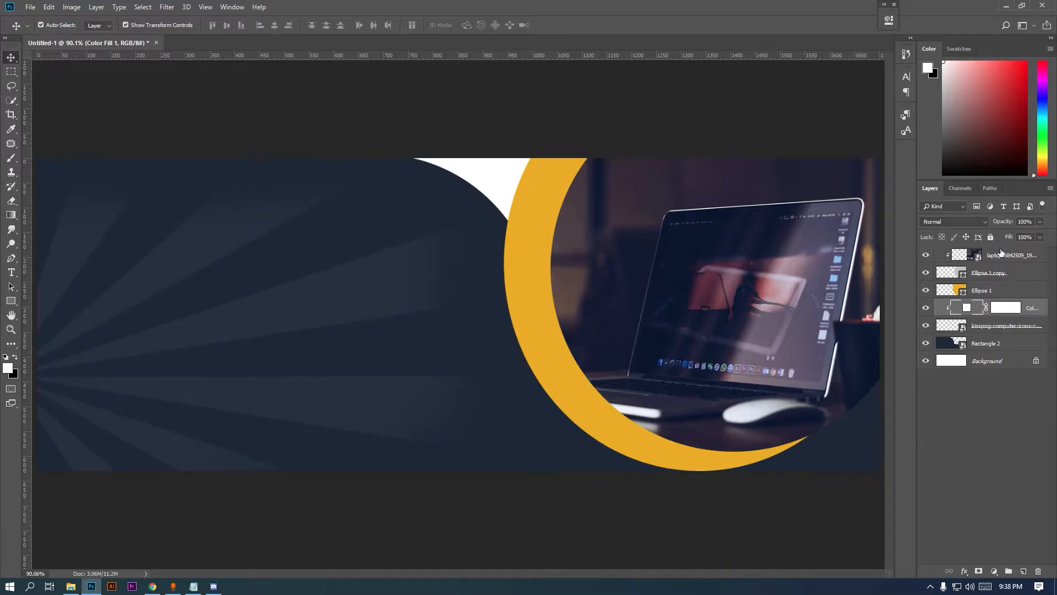
{"action": "left_click", "coordinate": [1040, 237]}
{"action": "left_click_drag", "start_coordinate": [1042, 250], "coordinate": [1019, 252]}
{"action": "left_click", "coordinate": [11, 71]}
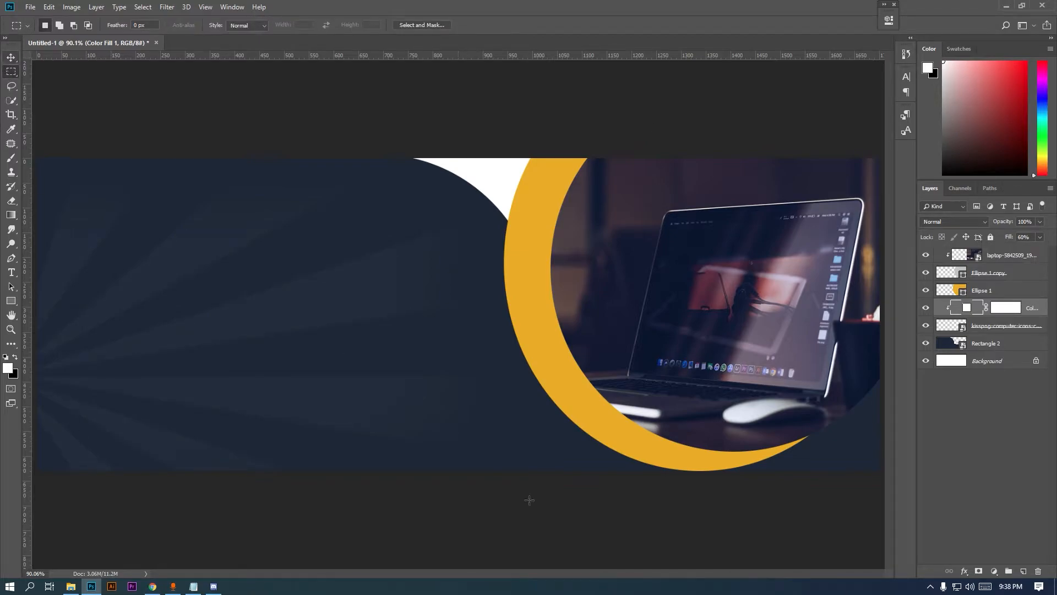
{"action": "left_click", "coordinate": [995, 347]}
{"action": "left_click", "coordinate": [1039, 304], "text": "shift"}
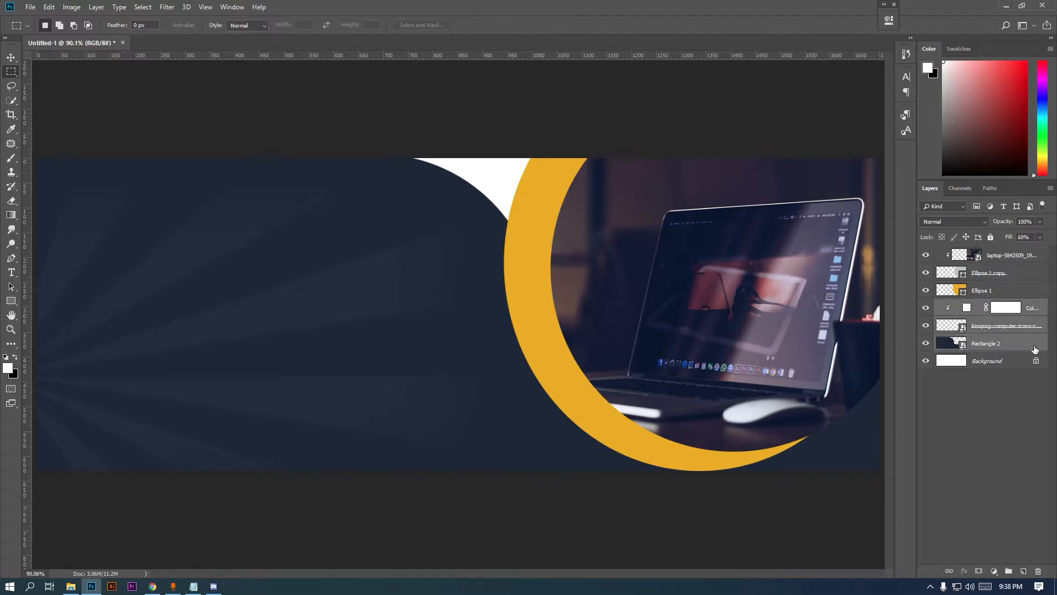
Group the selected background layers as BG
{"action": "key", "text": "ctrl+g"}
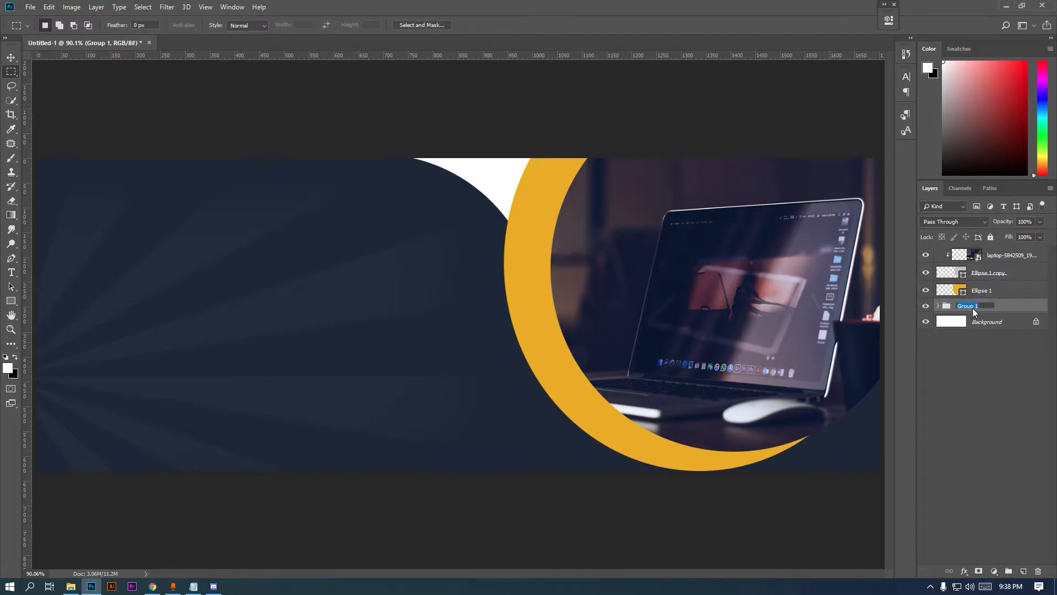
{"action": "type", "text": "BG"}
{"action": "key", "text": "Return"}
Group Ellipse 1 through the laptop photo as IMAGES
{"action": "left_click", "coordinate": [982, 295]}
{"action": "left_click", "coordinate": [1003, 258], "text": "shift"}
{"action": "left_click", "coordinate": [1009, 571]}
{"action": "double_click", "coordinate": [971, 252]}
{"action": "type", "text": "C"}
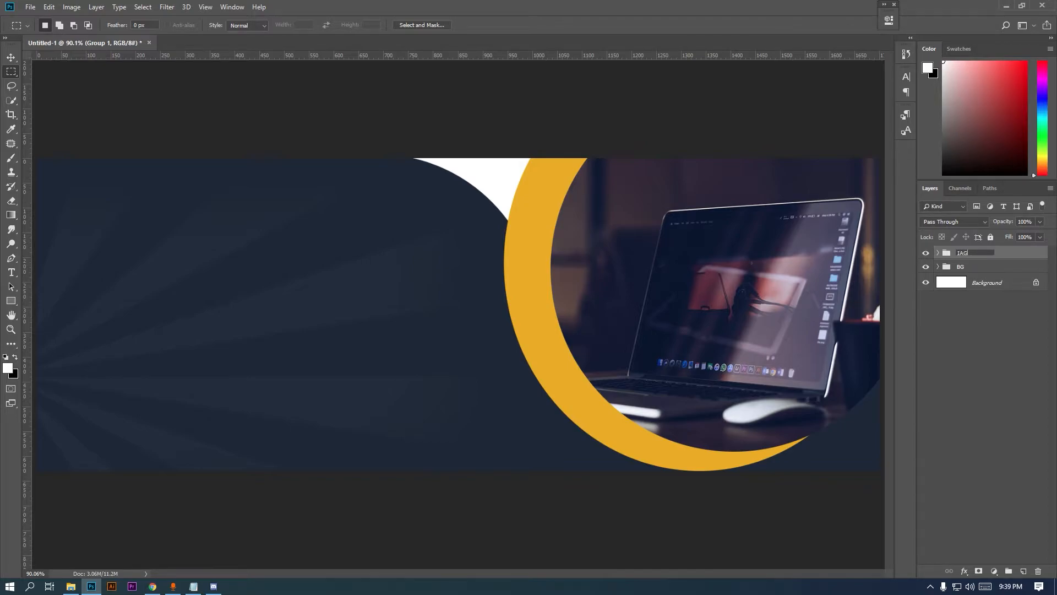
{"action": "key", "text": "Return"}
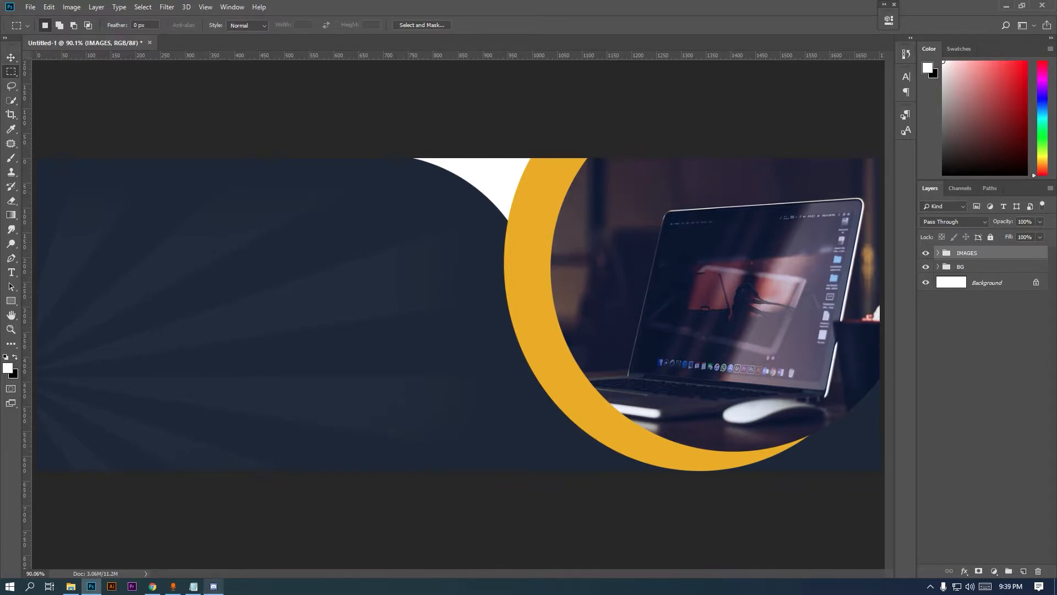
Type the heading COMPUTER on the banner's navy left side
{"action": "left_click", "coordinate": [193, 587]}
{"action": "left_click", "coordinate": [194, 586]}
{"action": "left_click", "coordinate": [11, 272]}
{"action": "left_click", "coordinate": [124, 290]}
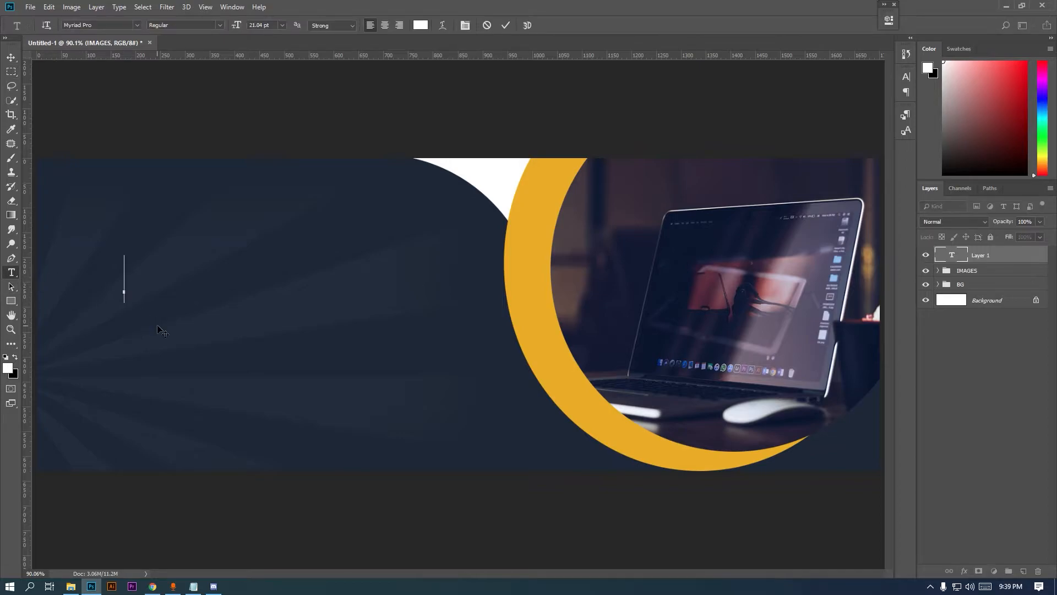
{"action": "type", "text": "C"}
{"action": "type", "text": "MPUTER"}
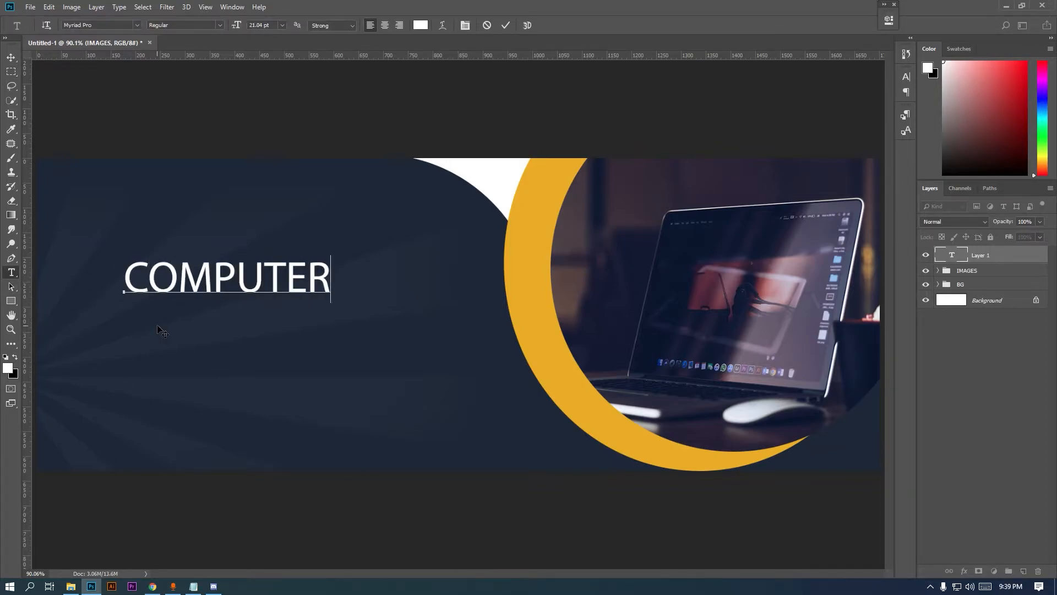
{"action": "left_click", "coordinate": [11, 57]}
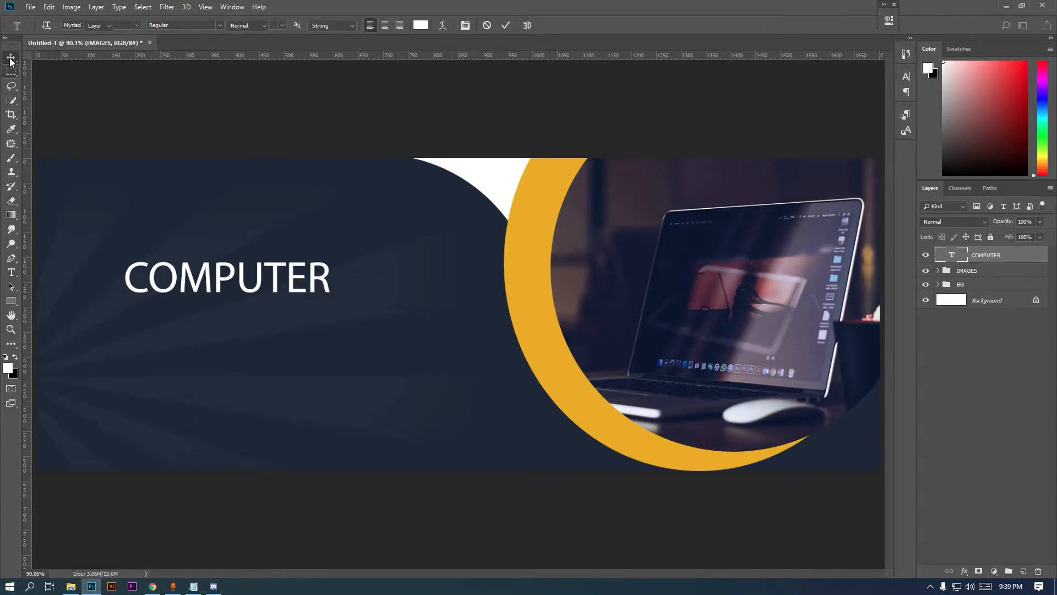
Set COMPUTER to Montserrat Bold 24 pt and move it left
{"action": "left_click", "coordinate": [906, 76]}
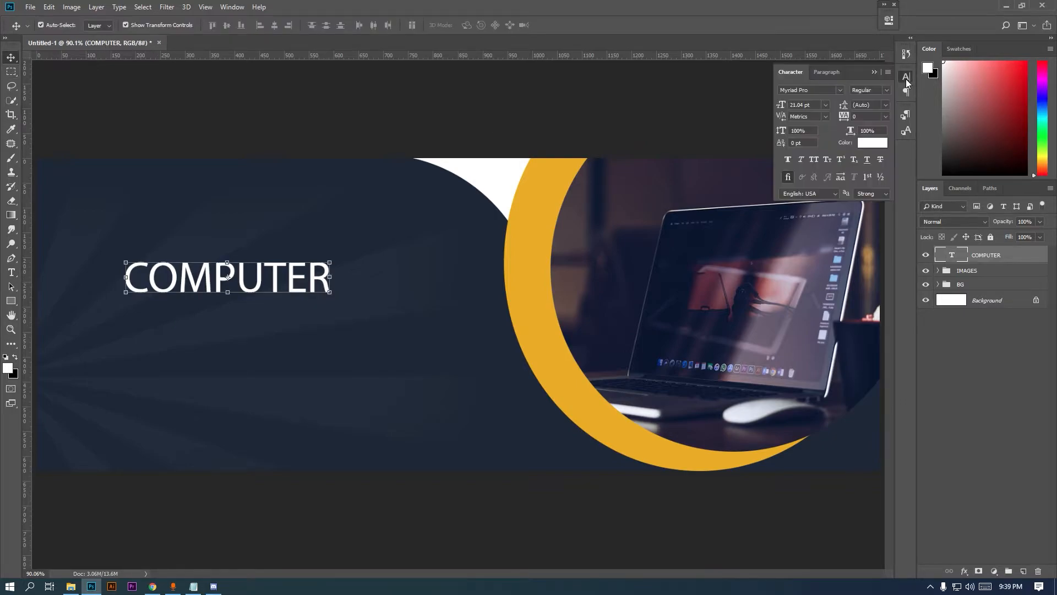
{"action": "left_click", "coordinate": [840, 90]}
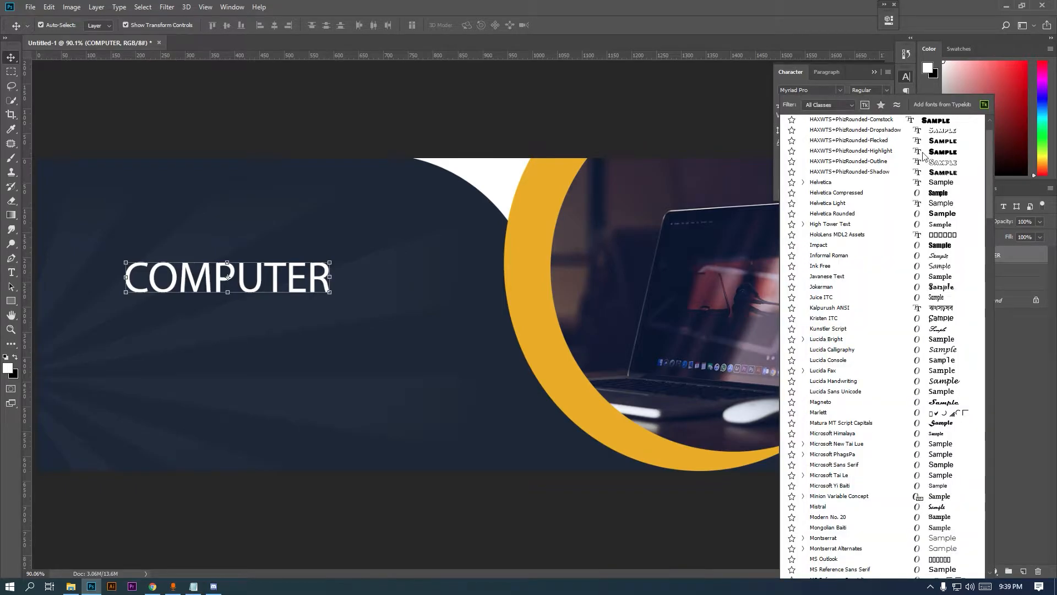
{"action": "left_click_drag", "start_coordinate": [992, 206], "coordinate": [991, 192]}
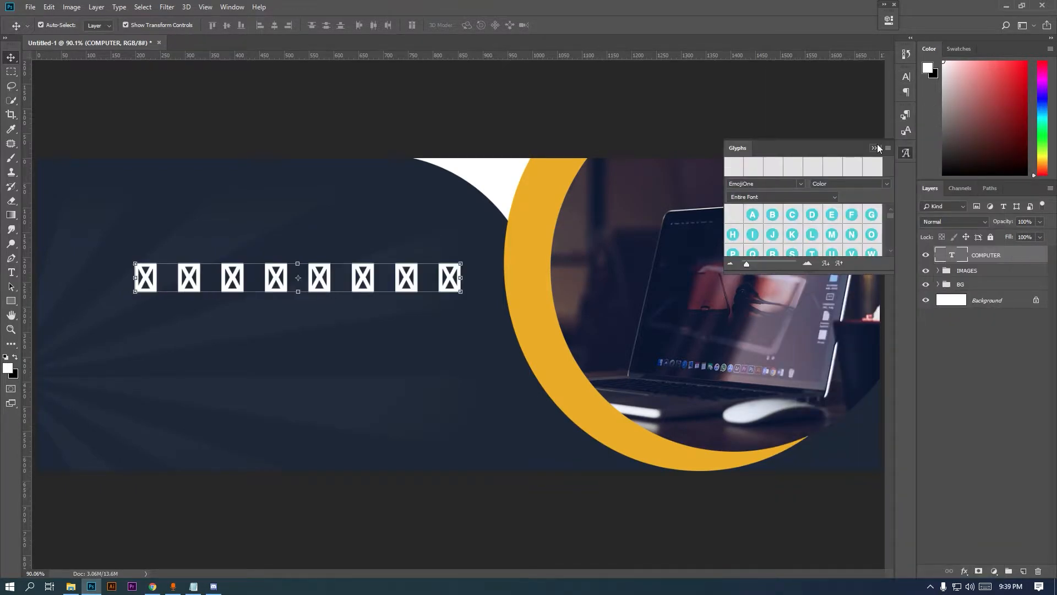
{"action": "left_click", "coordinate": [879, 148]}
{"action": "left_click", "coordinate": [906, 76]}
{"action": "left_click", "coordinate": [840, 91]}
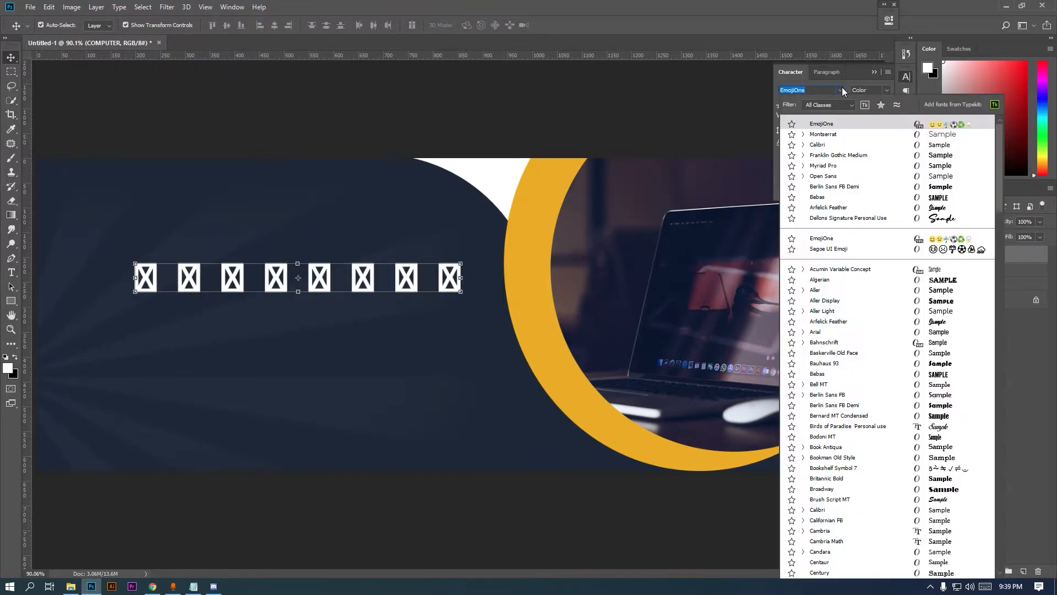
{"action": "left_click", "coordinate": [857, 134]}
{"action": "left_click", "coordinate": [887, 91]}
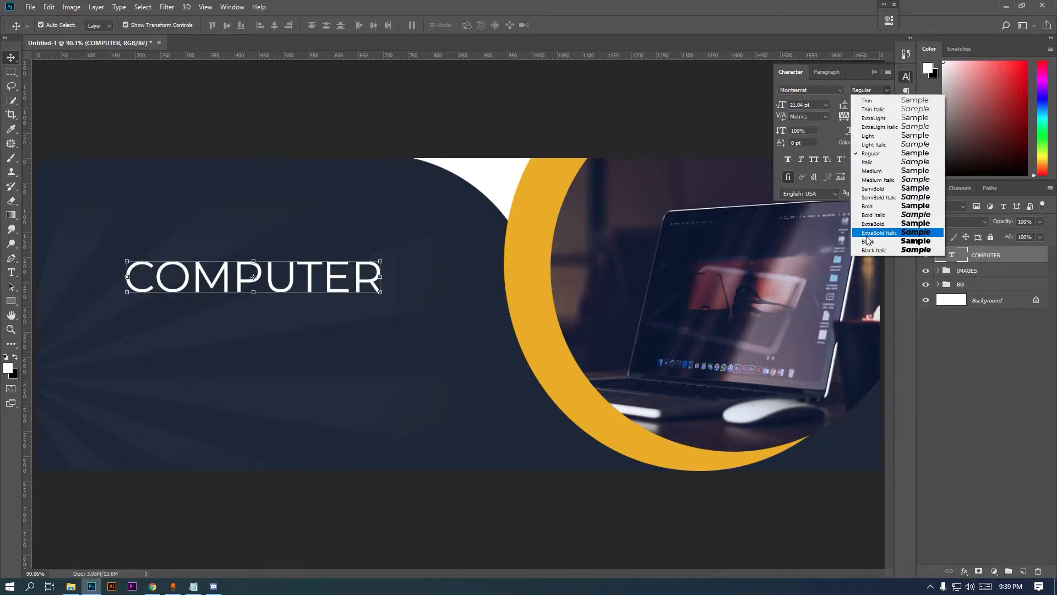
{"action": "left_click", "coordinate": [880, 206]}
{"action": "left_click", "coordinate": [826, 105]}
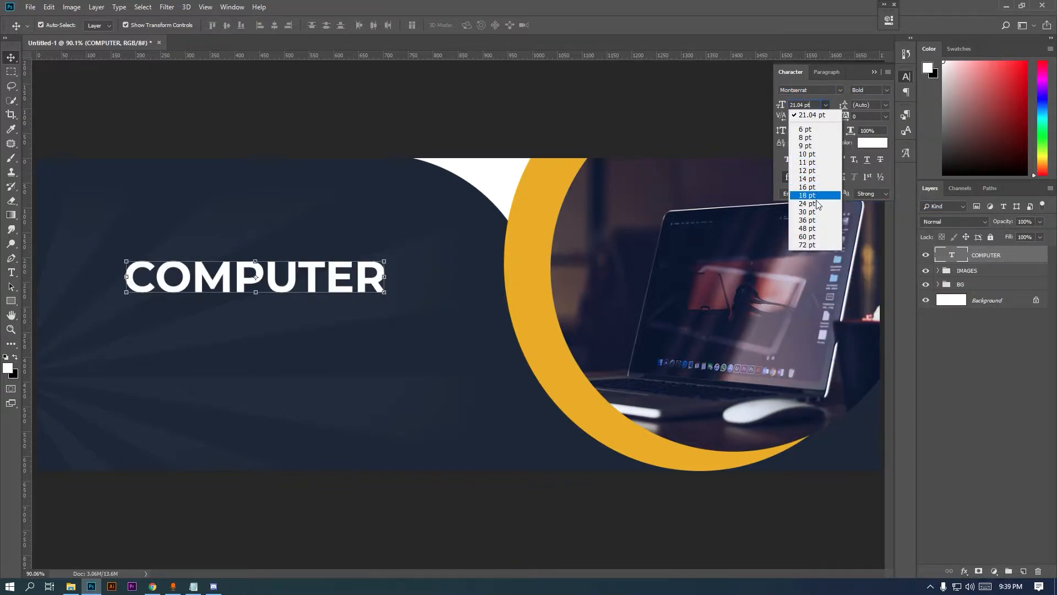
{"action": "left_click", "coordinate": [817, 201]}
{"action": "left_click_drag", "start_coordinate": [199, 276], "coordinate": [157, 304]}
Retype the duplicated heading line as SHOP
{"action": "double_click", "coordinate": [959, 253]}
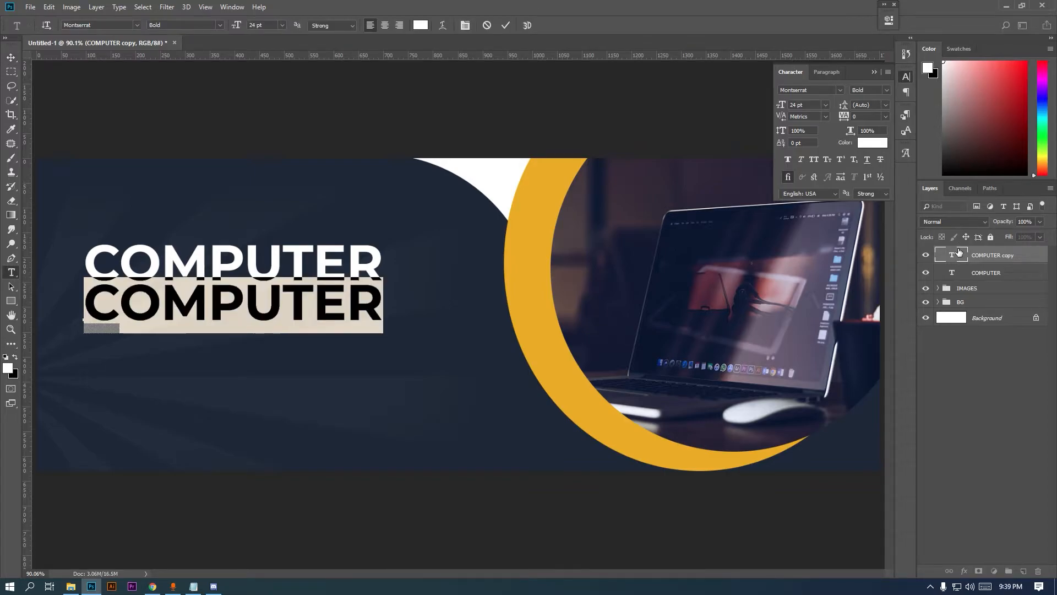
{"action": "type", "text": "sh"}
{"action": "key", "text": "BackSpace"}
{"action": "key", "text": "BackSpace"}
{"action": "type", "text": "SHOP"}
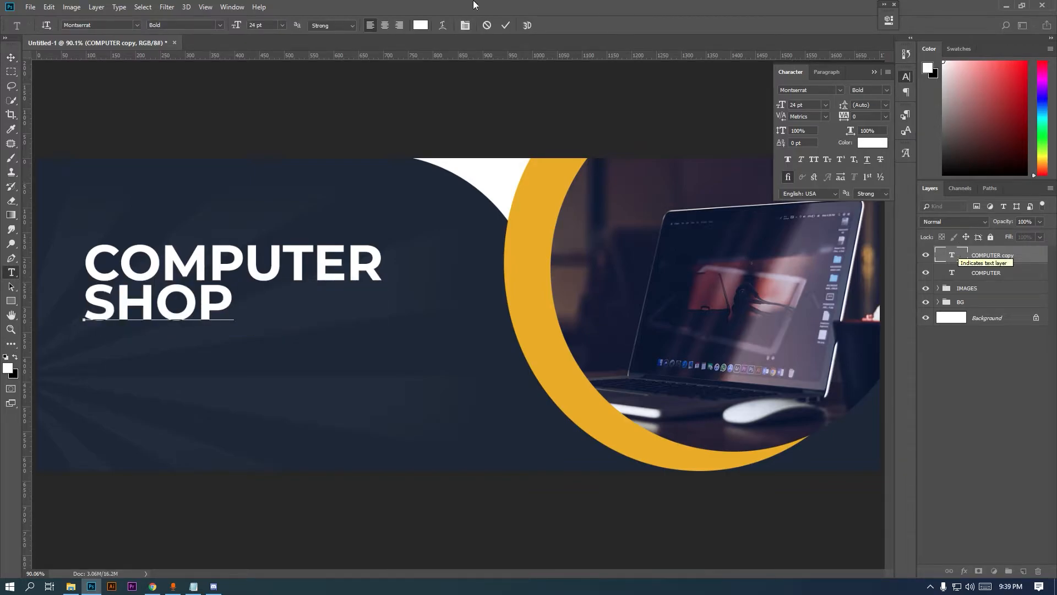
{"action": "left_click", "coordinate": [9, 56]}
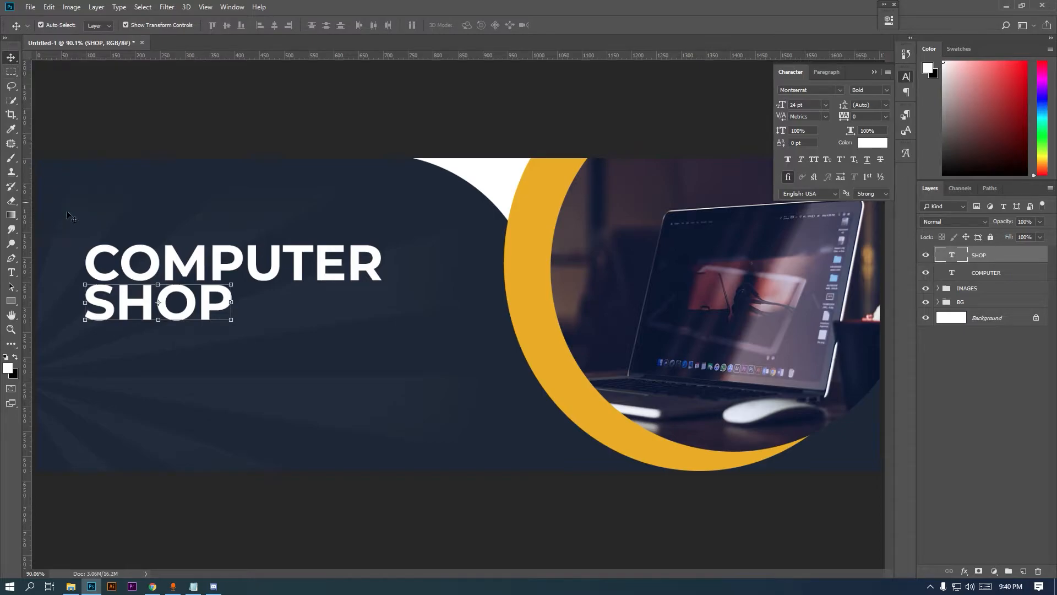
Colour the SHOP line with the crescent's yellow #eaad00, then add a new empty layer
{"action": "left_click", "coordinate": [965, 270], "text": "shift"}
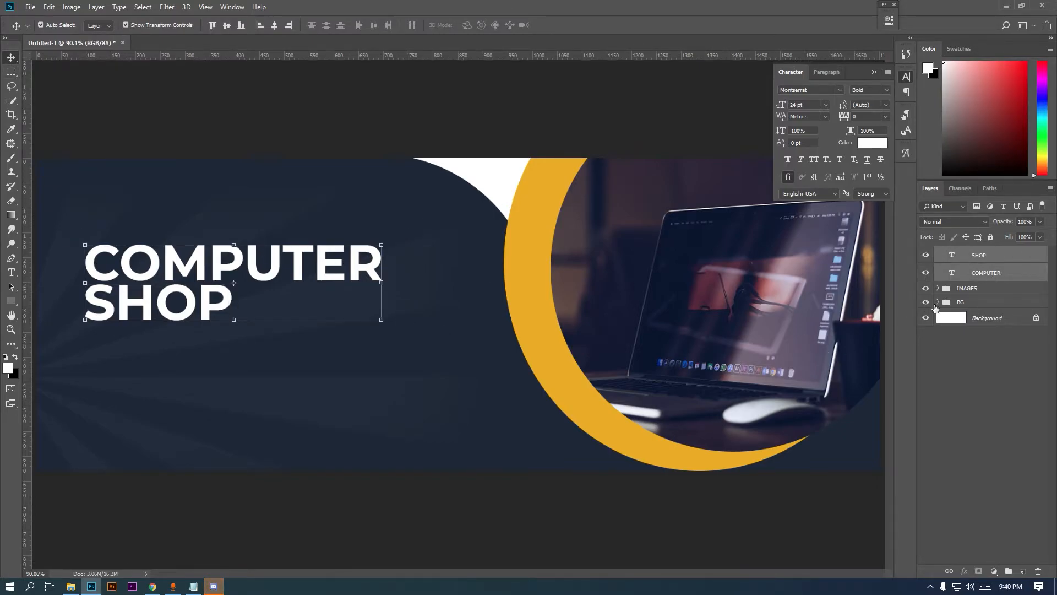
{"action": "left_click", "coordinate": [995, 260]}
{"action": "left_click", "coordinate": [873, 142]}
{"action": "left_click", "coordinate": [529, 250]}
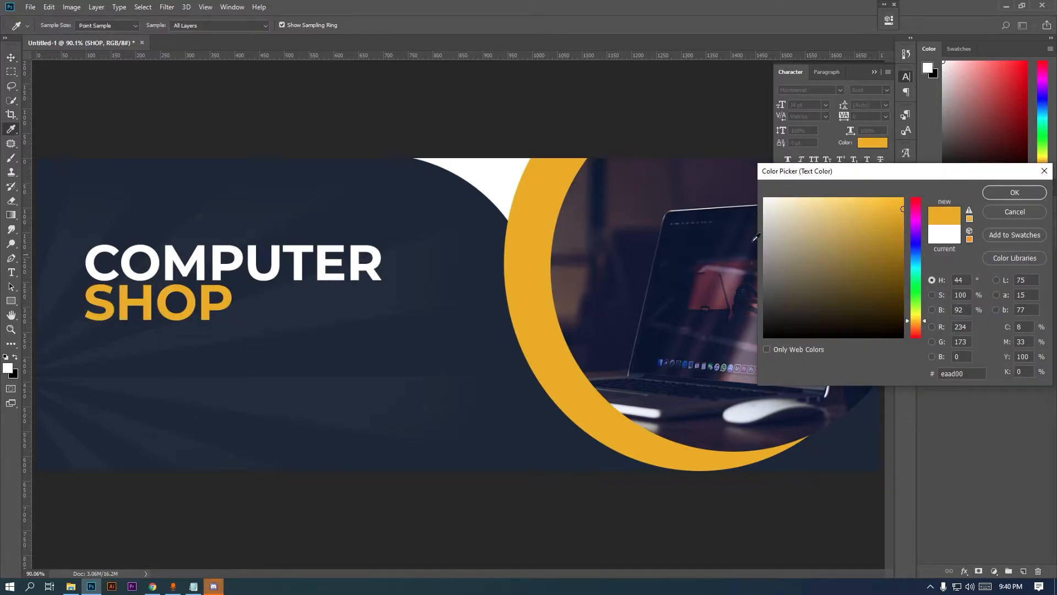
{"action": "left_click", "coordinate": [995, 195]}
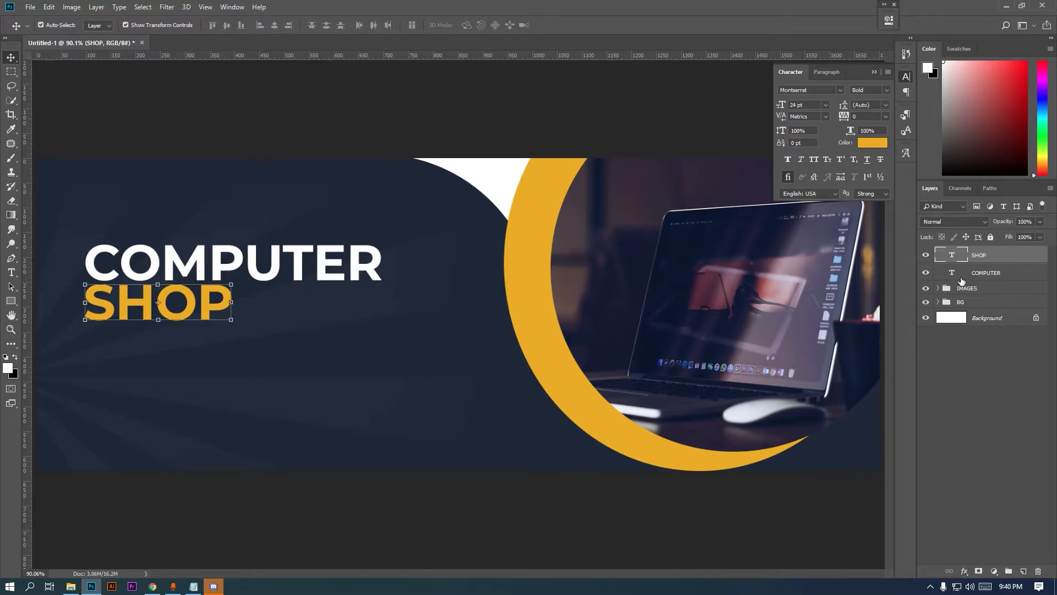
{"action": "left_click", "coordinate": [1024, 571]}
Draw the button rectangle with its linked corner radii rounded to 33 px
{"action": "left_click", "coordinate": [11, 301]}
{"action": "left_click_drag", "start_coordinate": [27, 379], "coordinate": [208, 393]}
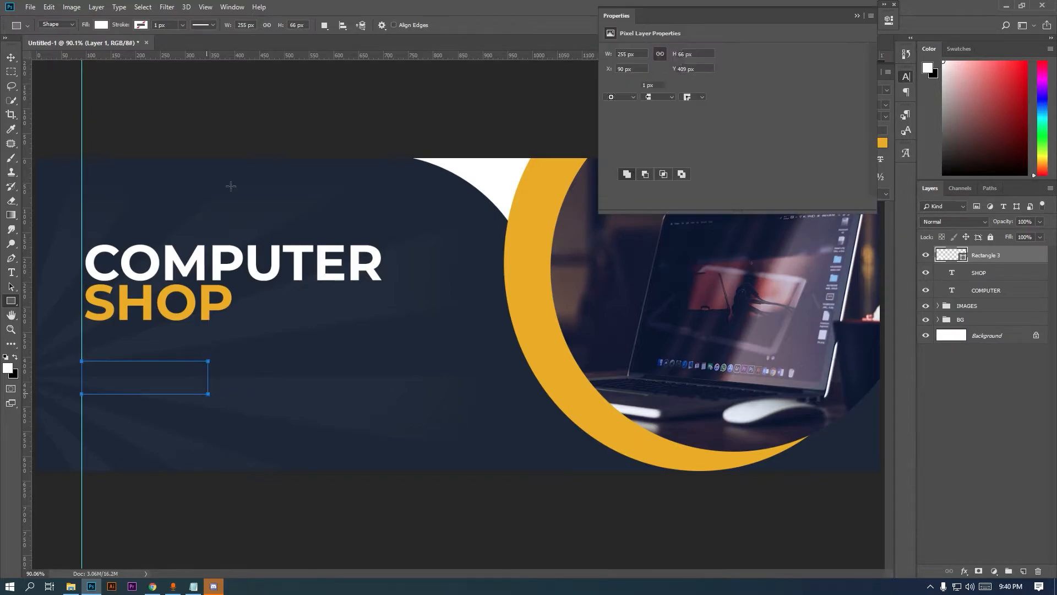
{"action": "left_click_drag", "start_coordinate": [607, 129], "coordinate": [564, 133]}
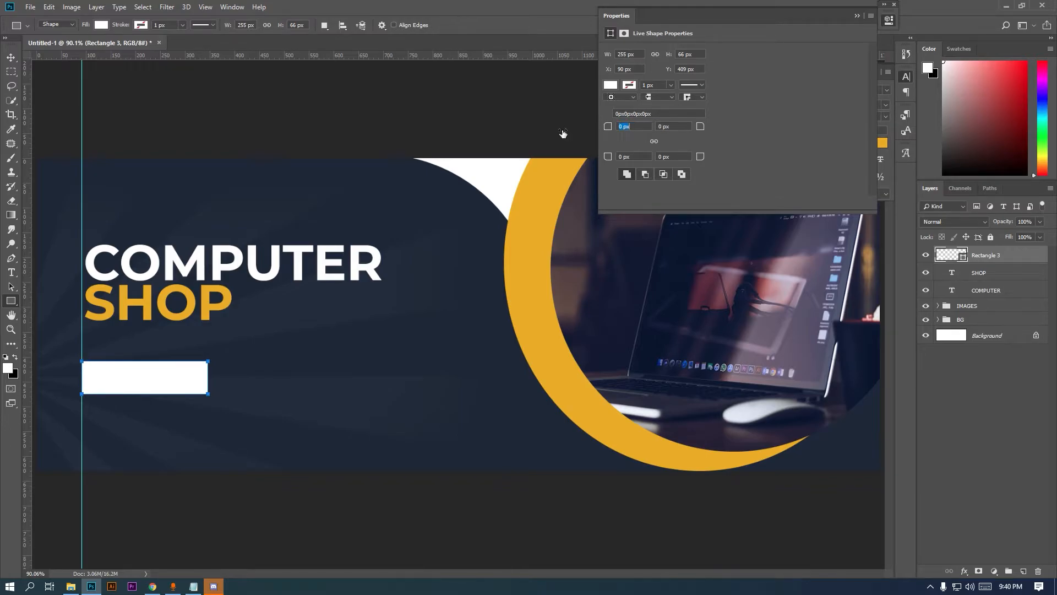
{"action": "left_click", "coordinate": [653, 142]}
{"action": "left_click_drag", "start_coordinate": [700, 127], "coordinate": [740, 131]}
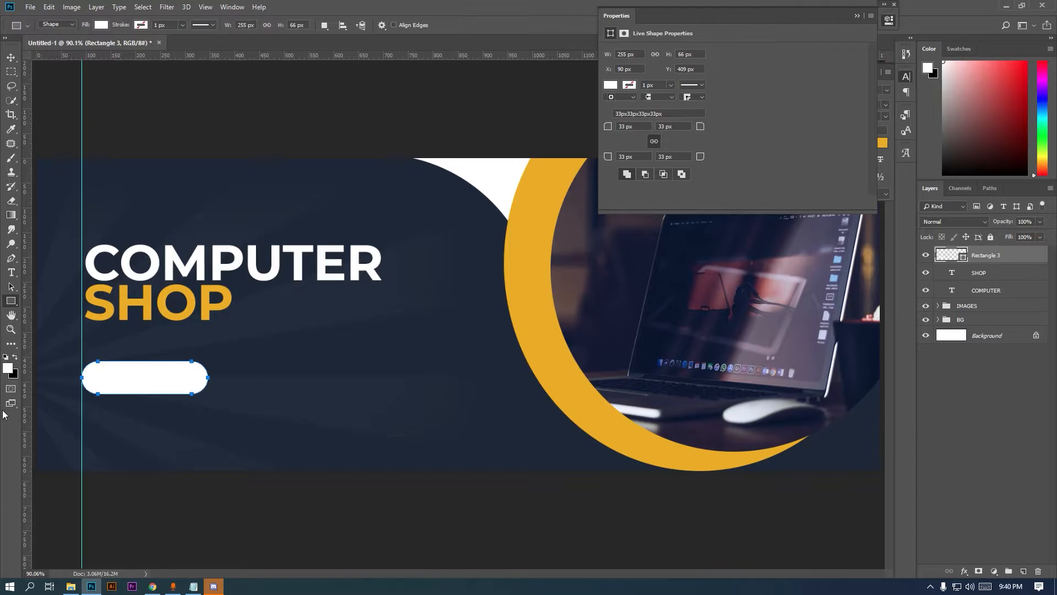
{"action": "left_click", "coordinate": [857, 16]}
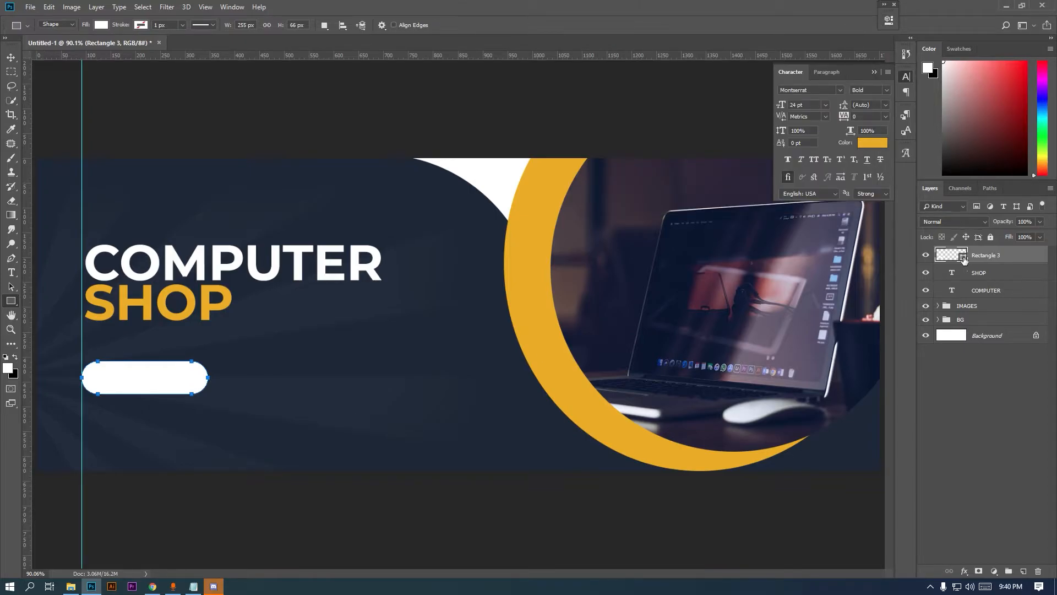
Fill the button with the crescent ring's orange and drag shopping-cart.png into the banner
{"action": "double_click", "coordinate": [962, 259]}
{"action": "left_click", "coordinate": [523, 272]}
{"action": "left_click", "coordinate": [1015, 192]}
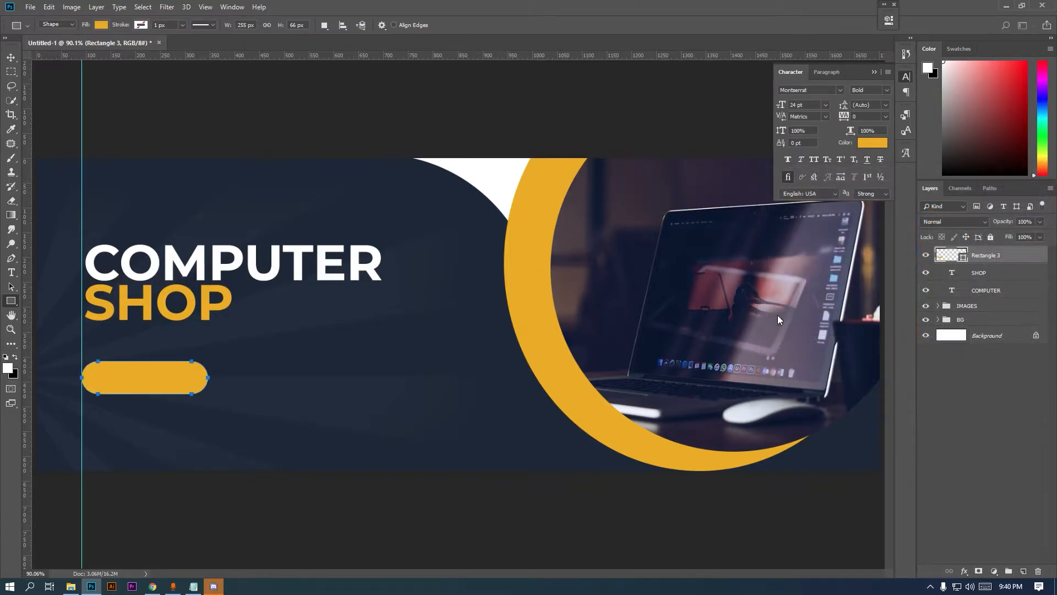
{"action": "left_click", "coordinate": [70, 586]}
{"action": "left_click_drag", "start_coordinate": [363, 85], "coordinate": [171, 460]}
Shrink the shopping-cart icon to about 56 px and fit it into the button's left end
{"action": "left_click_drag", "start_coordinate": [615, 158], "coordinate": [292, 377]}
{"action": "scroll", "coordinate": [102, 368], "scroll_direction": "up", "scroll_amount": 2}
{"action": "left_click_drag", "start_coordinate": [390, 286], "coordinate": [317, 319]}
{"action": "scroll", "coordinate": [287, 352], "scroll_direction": "up", "scroll_amount": 1}
{"action": "scroll", "coordinate": [290, 355], "scroll_direction": "up", "scroll_amount": 1}
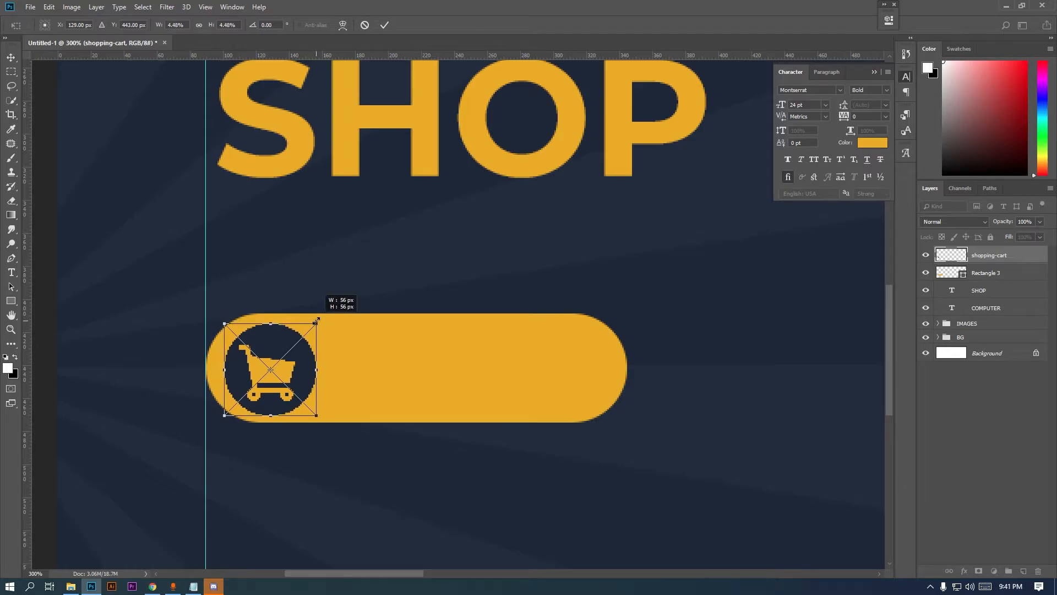
{"action": "key", "text": "Left"}
{"action": "key", "text": "Left"}
{"action": "key", "text": "Left"}
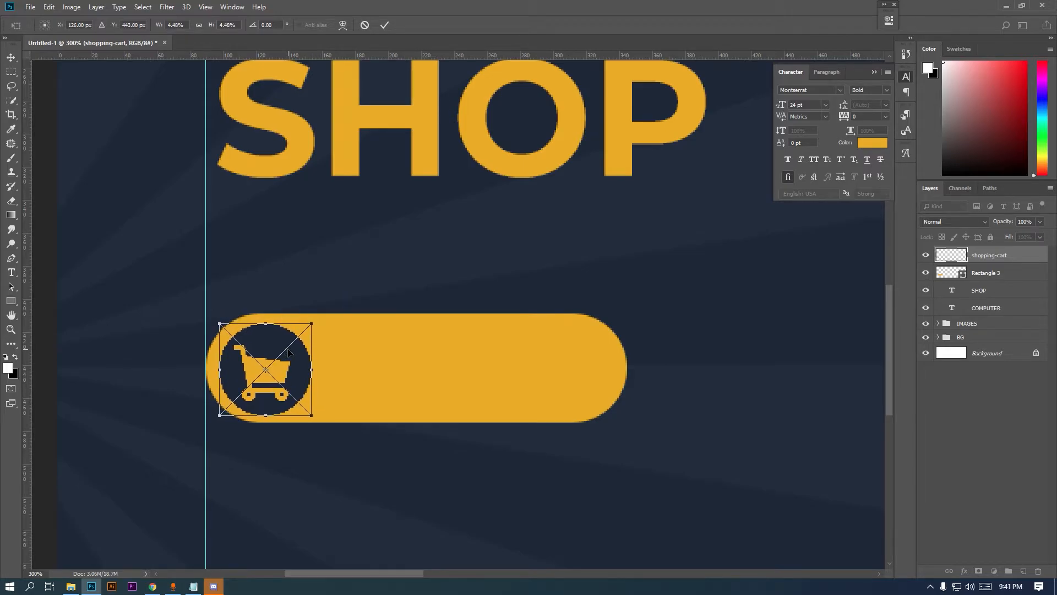
{"action": "key", "text": "u"}
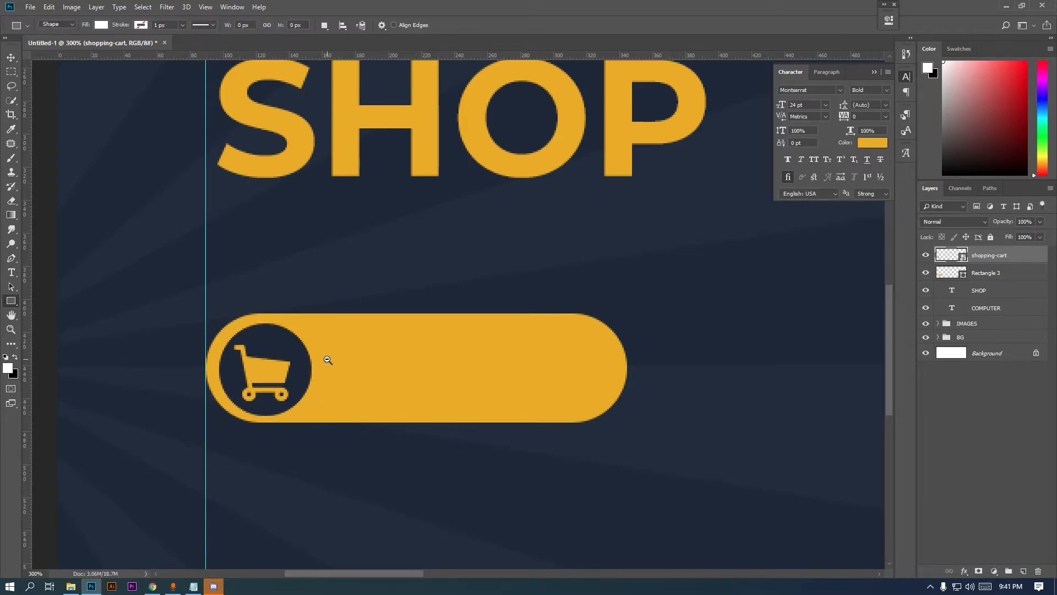
{"action": "left_click", "coordinate": [328, 360], "text": "alt"}
{"action": "left_click", "coordinate": [327, 360], "text": "alt"}
{"action": "left_click", "coordinate": [344, 369], "text": "ctrl"}
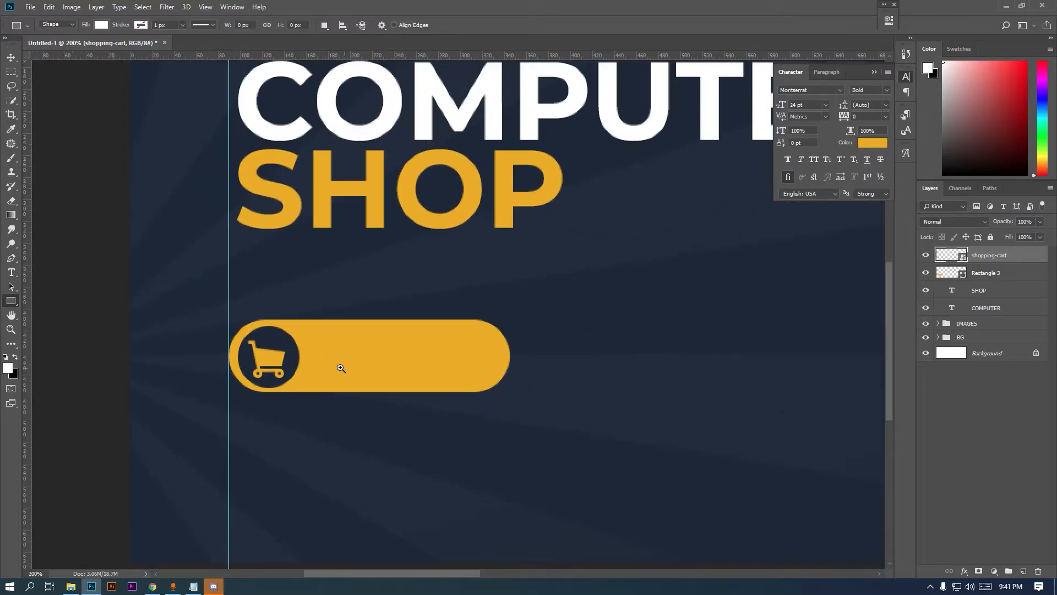
Nudge the cart icon into line within the button using Free Transform
{"action": "left_click", "coordinate": [11, 57]}
{"action": "key", "text": "ctrl+t"}
{"action": "left_click_drag", "start_coordinate": [275, 337], "coordinate": [278, 341]}
{"action": "key", "text": "Return"}
{"action": "left_click", "coordinate": [11, 72]}
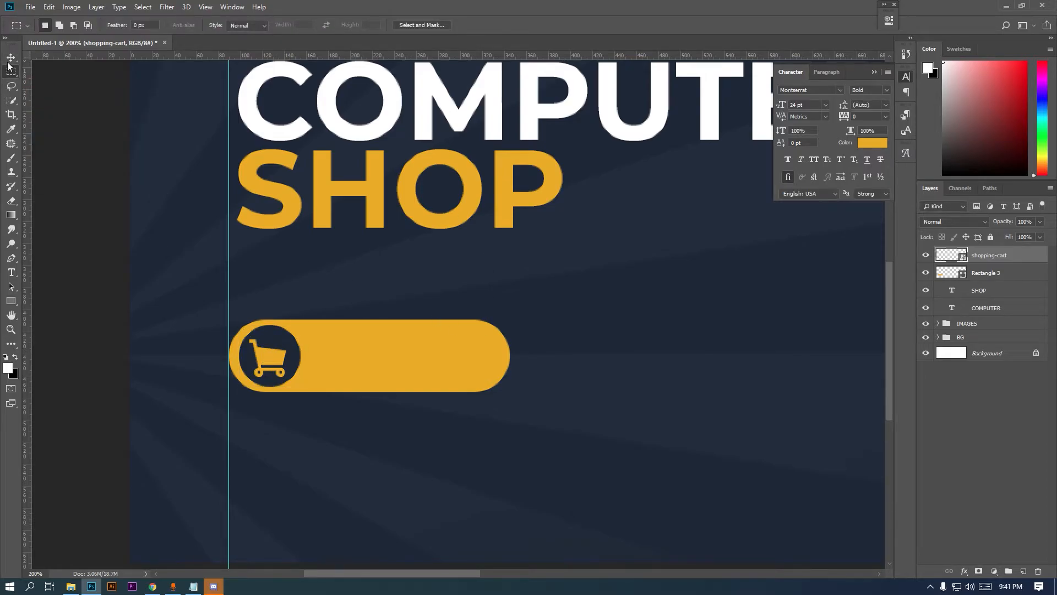
Type a SHOP NOW label on the button
{"action": "left_click", "coordinate": [10, 58]}
{"action": "left_click", "coordinate": [11, 272]}
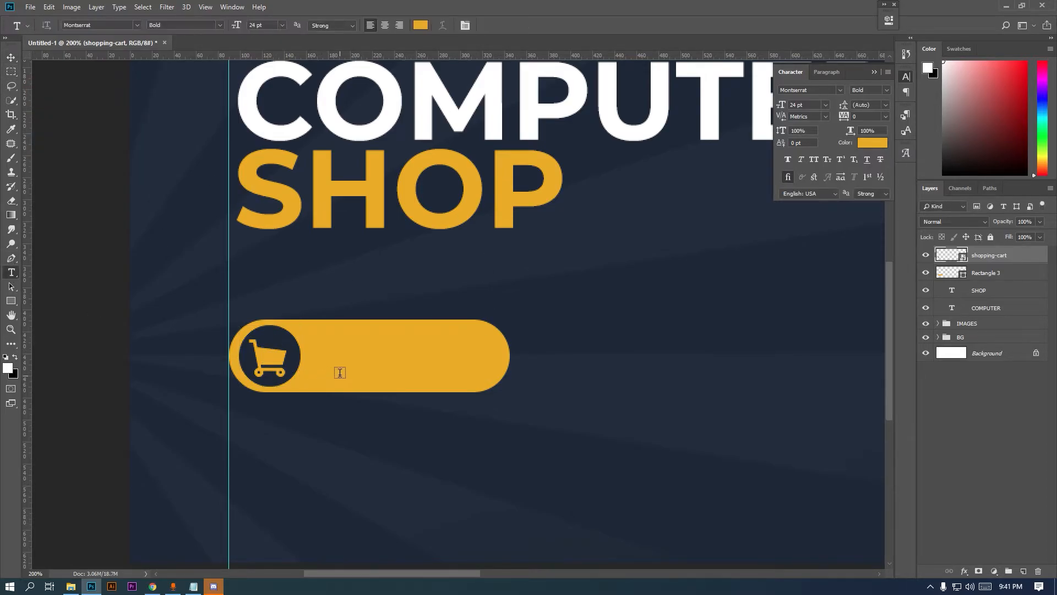
{"action": "left_click", "coordinate": [338, 366]}
{"action": "type", "text": "SHO{"}
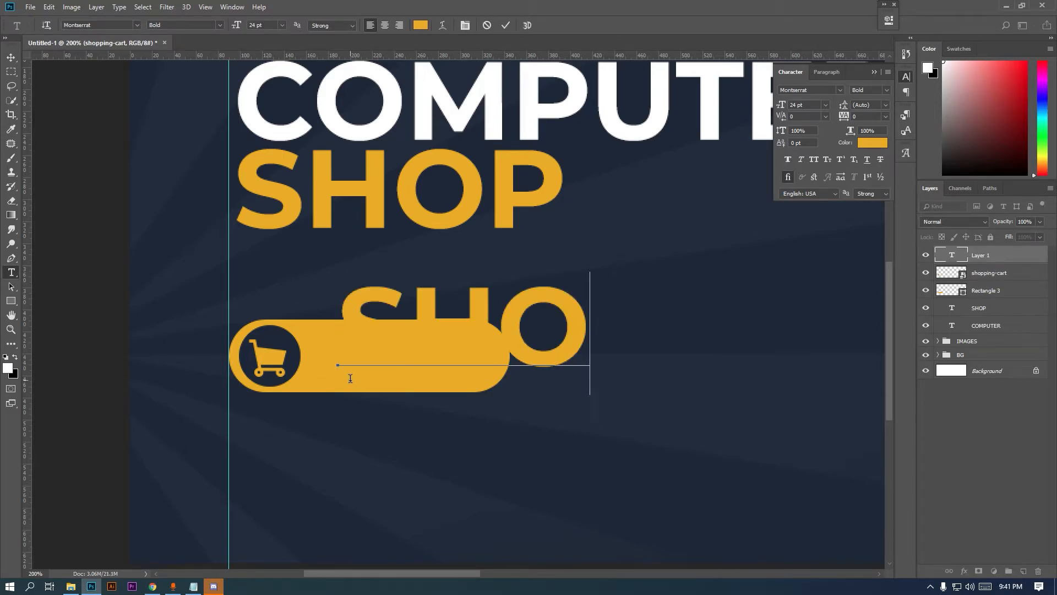
{"action": "key", "text": "BackSpace"}
{"action": "type", "text": "P NO"}
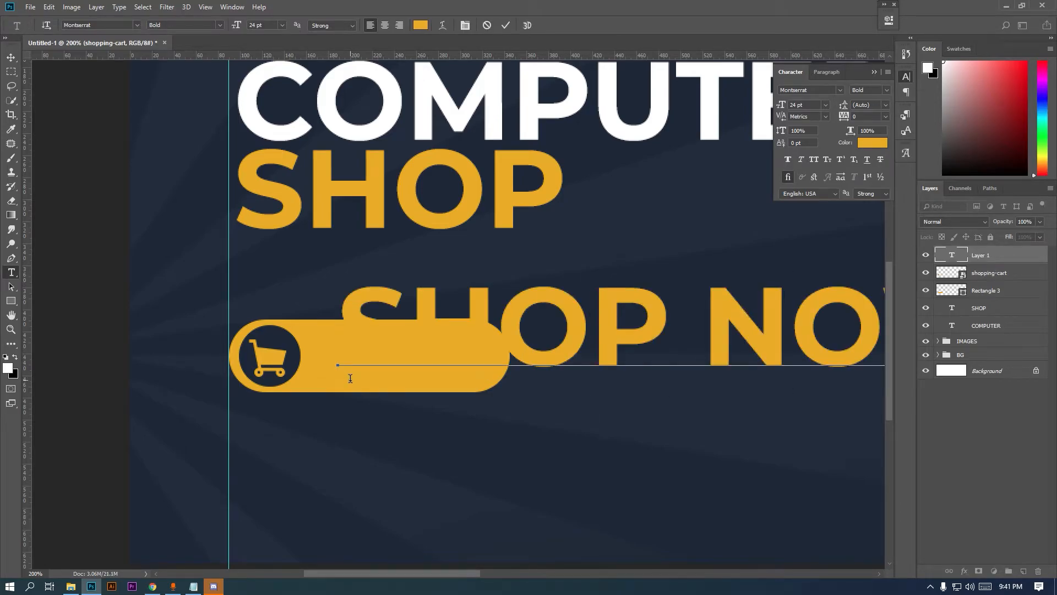
Set the SHOP NOW text to navy #1e2737 at 7 pt
{"action": "key", "text": "ctrl+a"}
{"action": "left_click", "coordinate": [867, 143]}
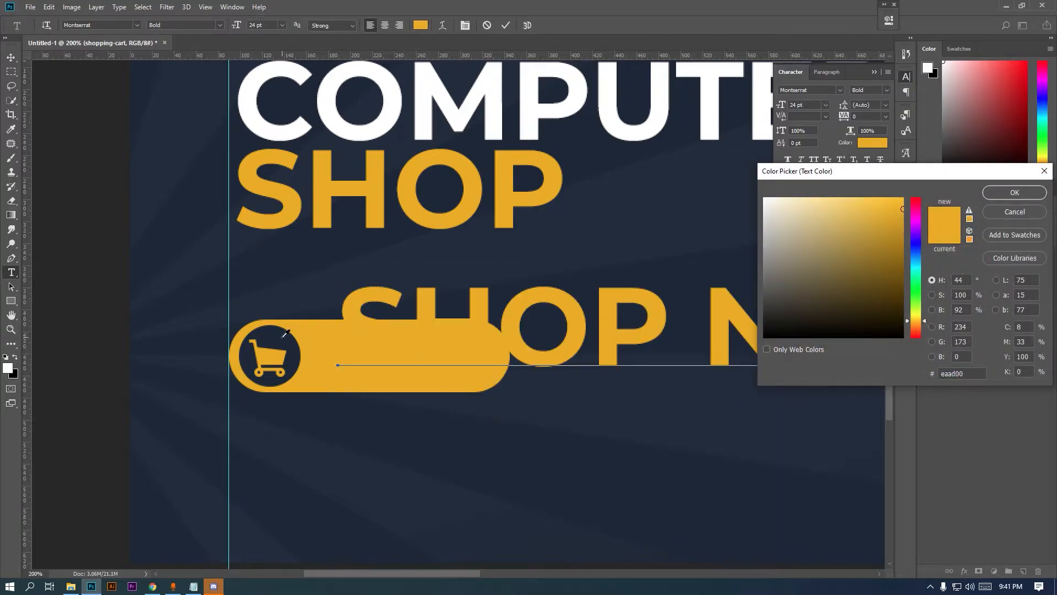
{"action": "left_click", "coordinate": [827, 307]}
{"action": "left_click", "coordinate": [1003, 192]}
{"action": "left_click", "coordinate": [826, 105]}
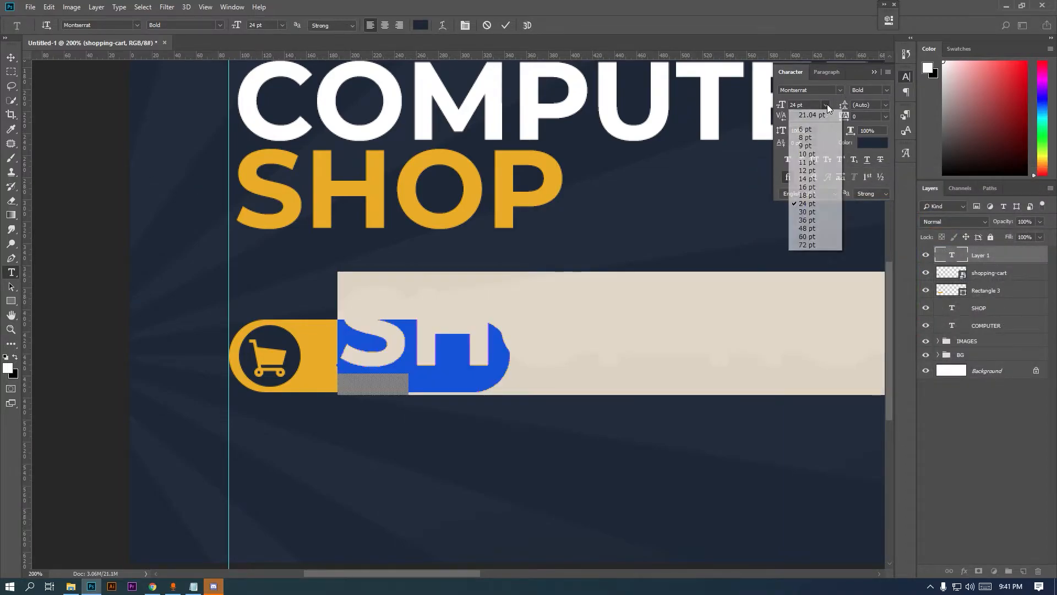
{"action": "left_click", "coordinate": [808, 137]}
{"action": "key", "text": "Down"}
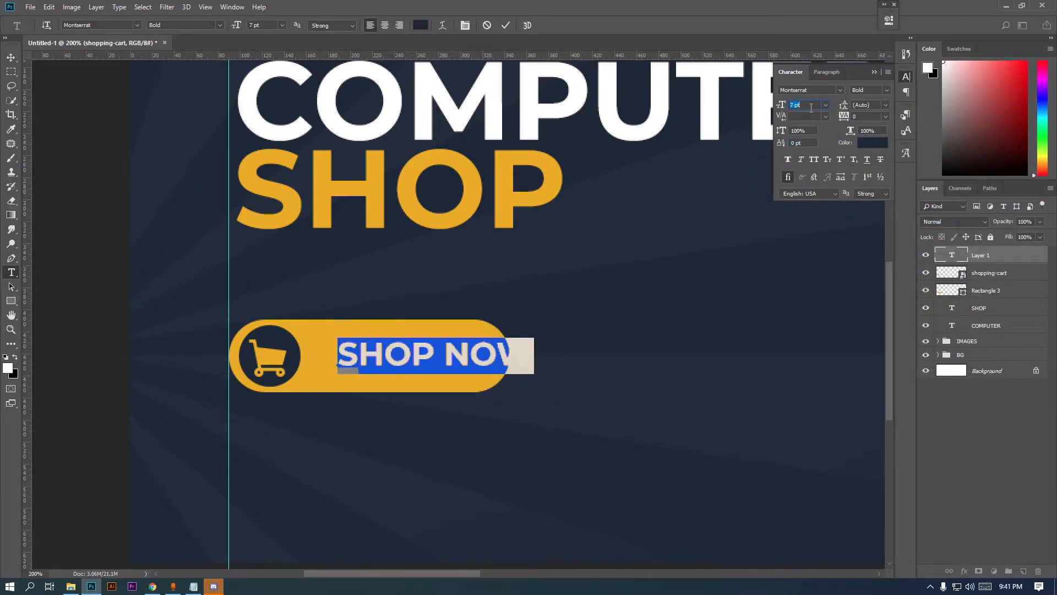
Move SHOP NOW beside the cart icon and align their vertical centres
{"action": "left_click", "coordinate": [11, 57]}
{"action": "left_click_drag", "start_coordinate": [401, 364], "coordinate": [374, 366]}
{"action": "left_click", "coordinate": [295, 342], "text": "shift"}
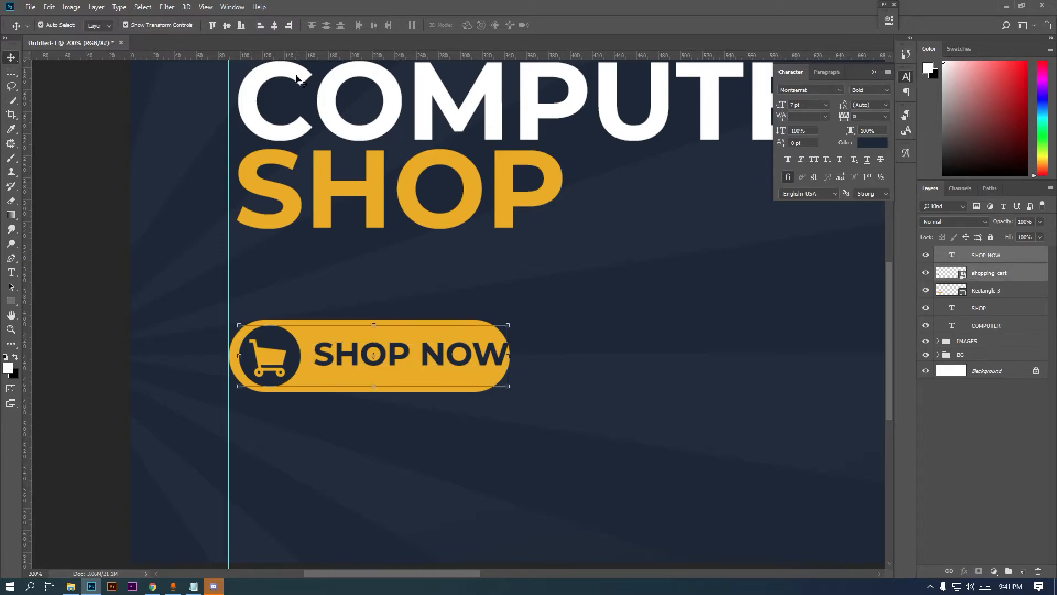
{"action": "left_click", "coordinate": [227, 29]}
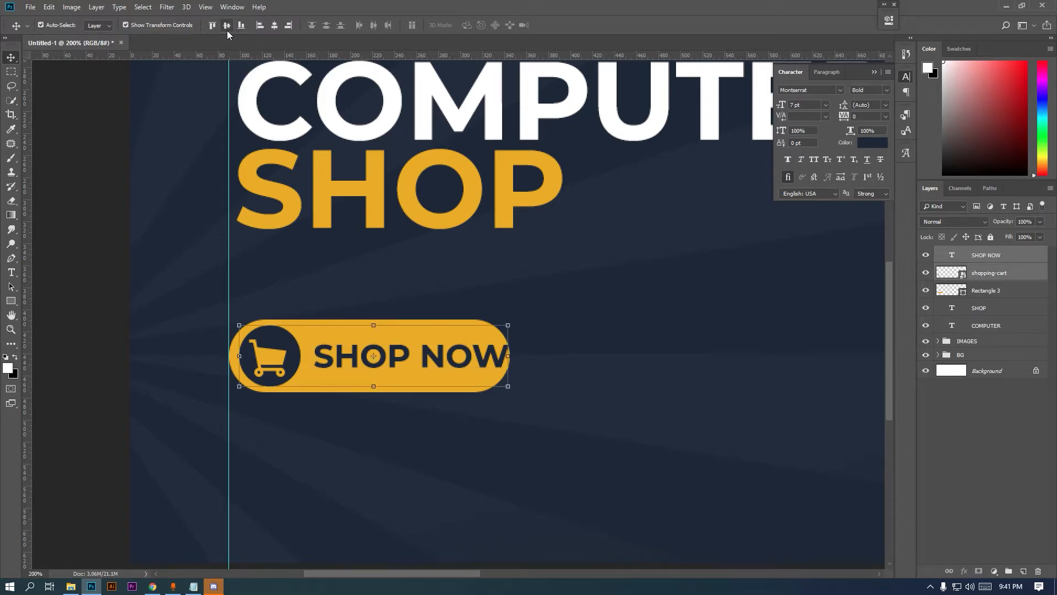
Widen the Rectangle 3 button shape to fit the SHOP NOW text
{"action": "left_click", "coordinate": [11, 71]}
{"action": "left_click", "coordinate": [992, 292]}
{"action": "key", "text": "v"}
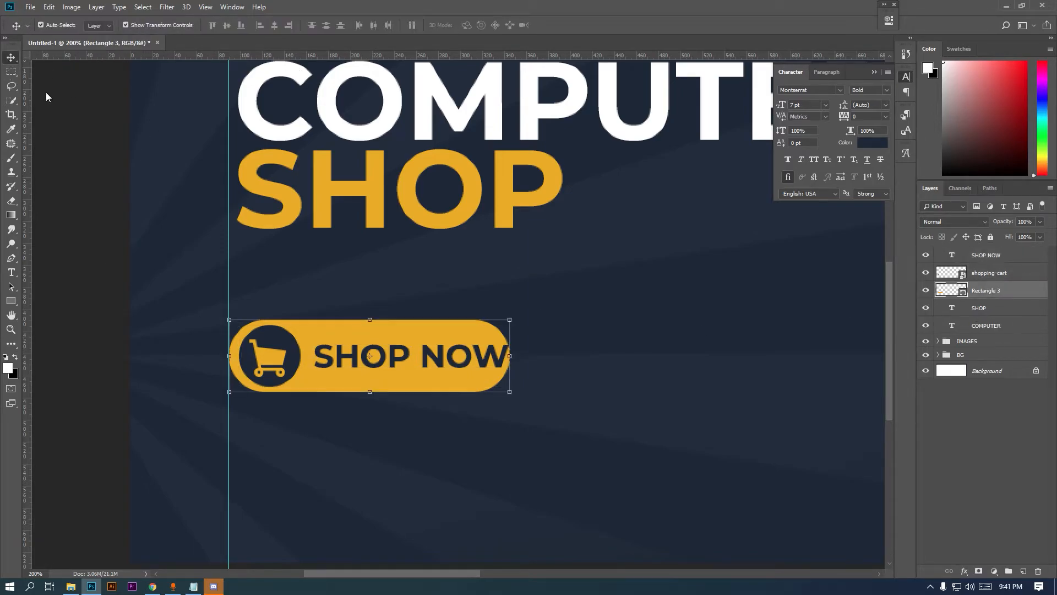
{"action": "left_click_drag", "start_coordinate": [510, 356], "coordinate": [539, 356]}
{"action": "key", "text": "Return"}
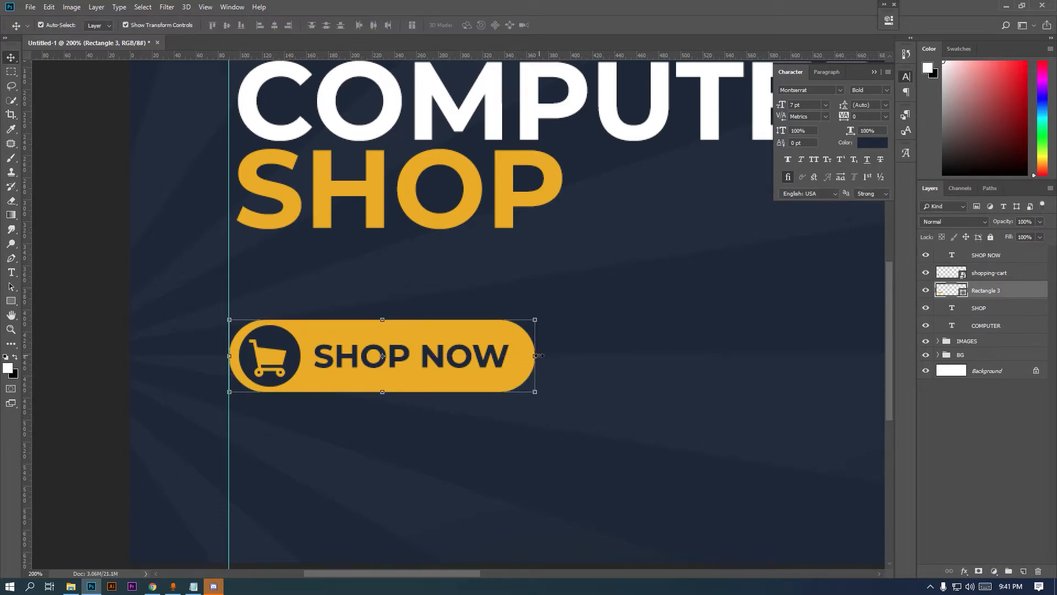
Group the text, cart and button layers and name the group Shop Now
{"action": "left_click", "coordinate": [11, 71]}
{"action": "key", "text": "ctrl+minus"}
{"action": "key", "text": "ctrl+minus"}
{"action": "left_click_drag", "start_coordinate": [402, 425], "coordinate": [310, 451]}
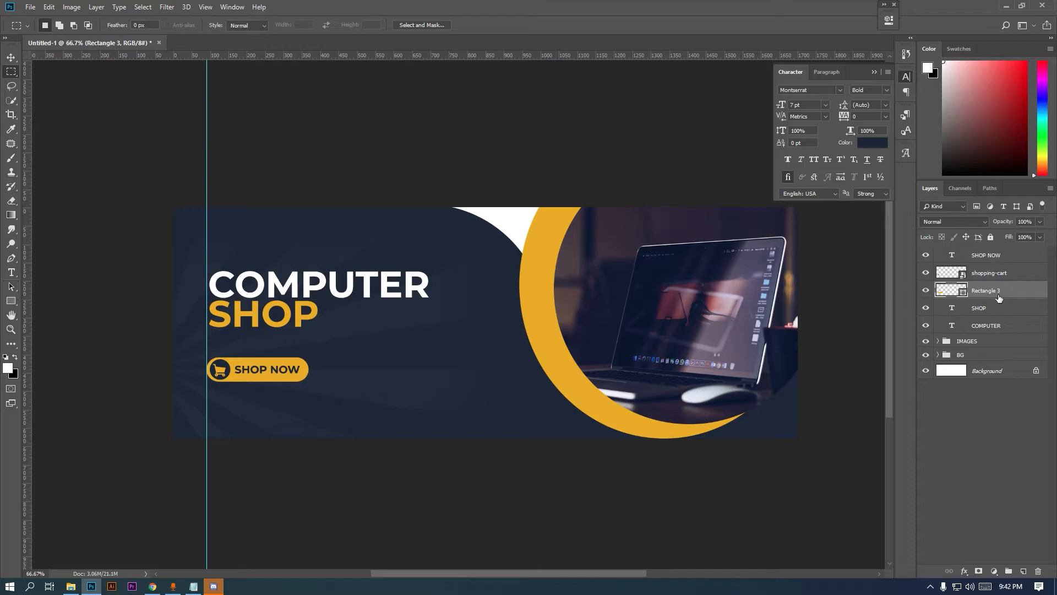
{"action": "left_click", "coordinate": [1011, 260], "text": "shift"}
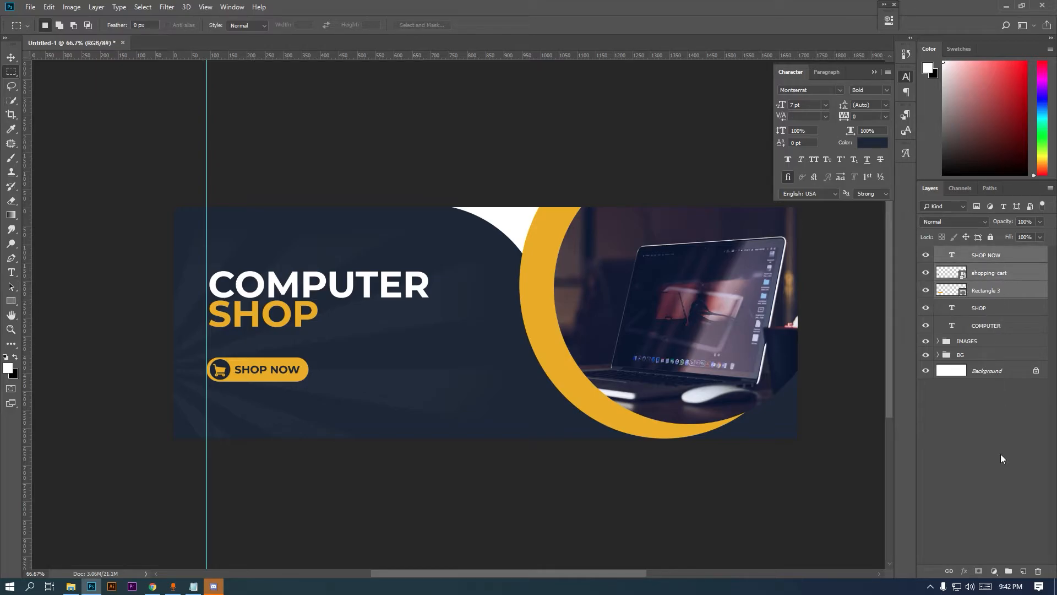
{"action": "left_click", "coordinate": [1009, 571]}
{"action": "double_click", "coordinate": [958, 253]}
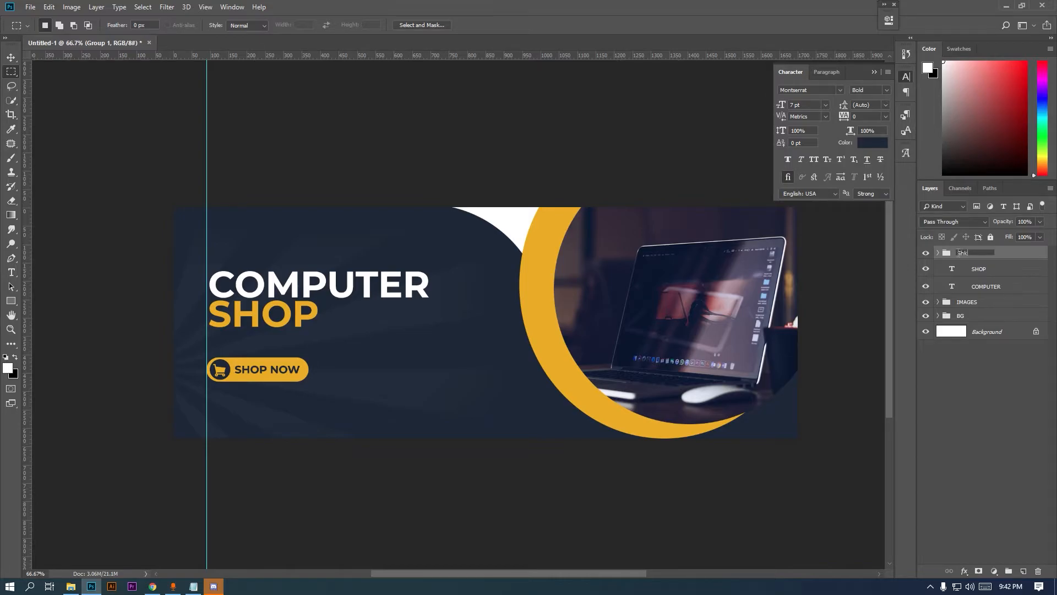
{"action": "type", "text": "Shop Now"}
{"action": "key", "text": "Return"}
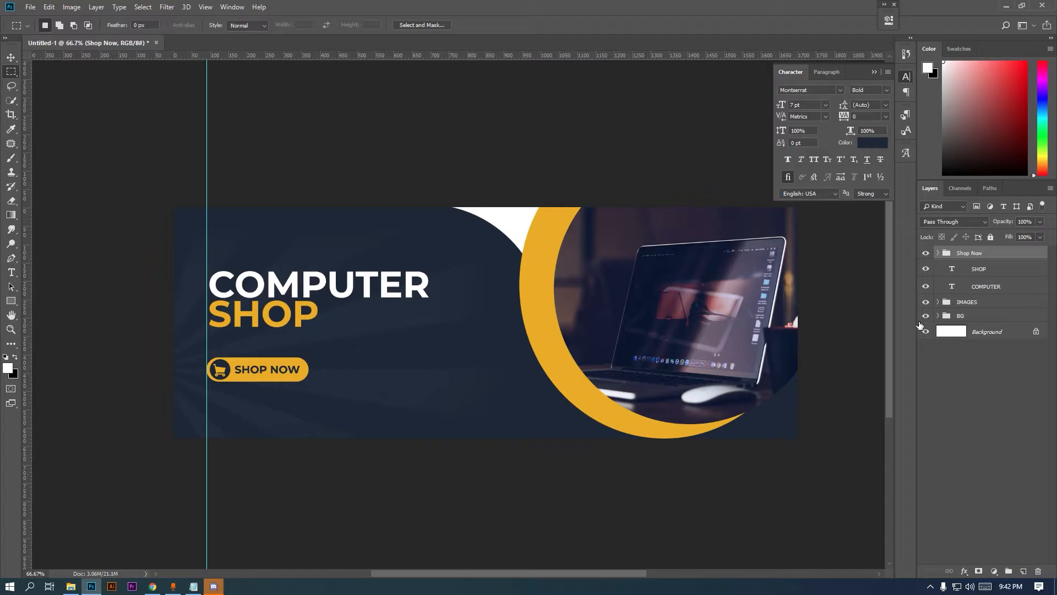
Place phn copy 2.png and Forma 1.png into the banner
{"action": "left_click", "coordinate": [70, 587]}
{"action": "left_click", "coordinate": [424, 82]}
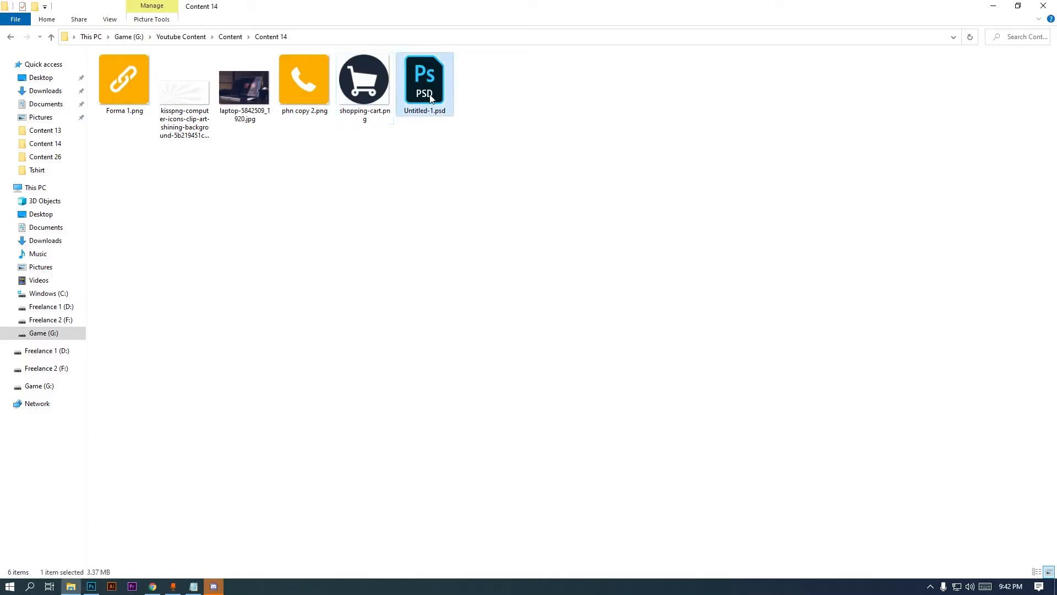
{"action": "left_click", "coordinate": [324, 100]}
{"action": "left_click", "coordinate": [130, 87], "text": "ctrl"}
{"action": "left_click_drag", "start_coordinate": [131, 87], "coordinate": [506, 311]}
{"action": "key", "text": "Return"}
{"action": "key", "text": "Return"}
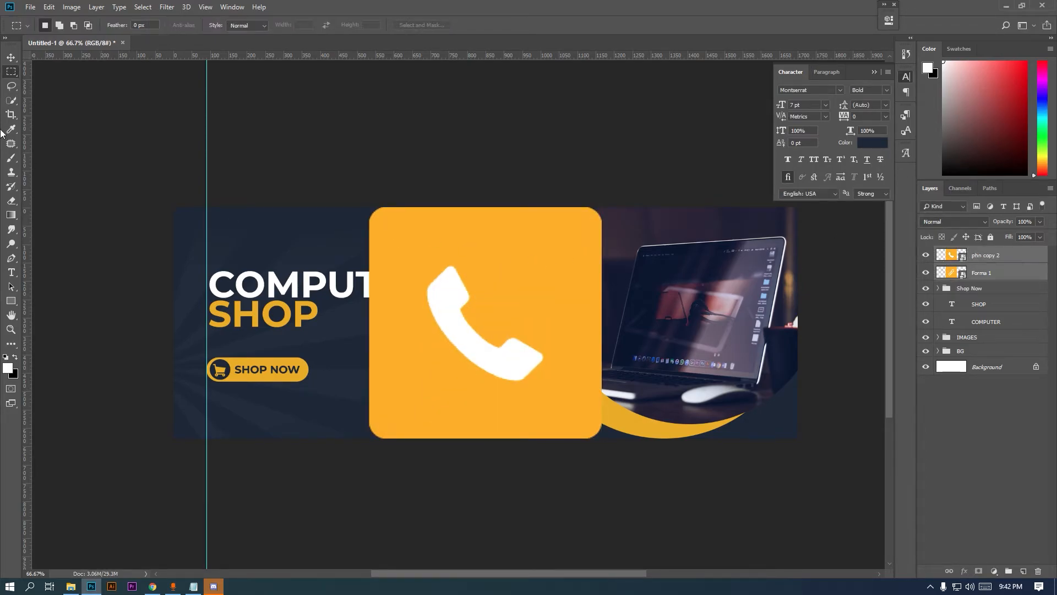
Scale the phone and link icons down to 106 px squares
{"action": "key", "text": "ctrl+t"}
{"action": "left_click_drag", "start_coordinate": [601, 208], "coordinate": [380, 411]}
{"action": "key", "text": "Return"}
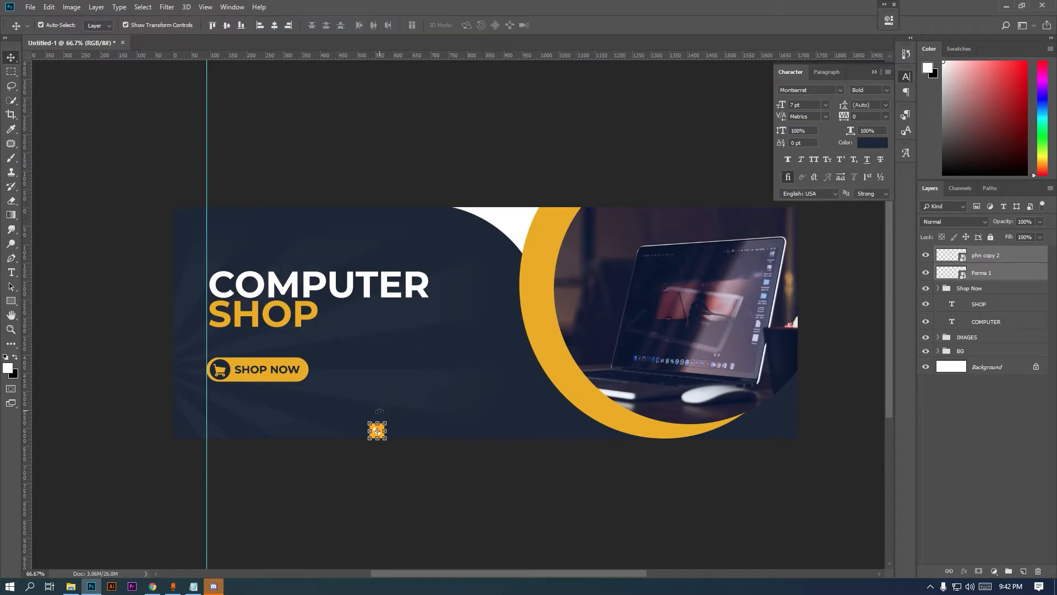
{"action": "key", "text": "ctrl+plus"}
{"action": "left_click_drag", "start_coordinate": [280, 437], "coordinate": [295, 441]}
Set the phone icon below the button's left end with the link icon level beside it
{"action": "left_click", "coordinate": [986, 269]}
{"action": "left_click", "coordinate": [992, 255]}
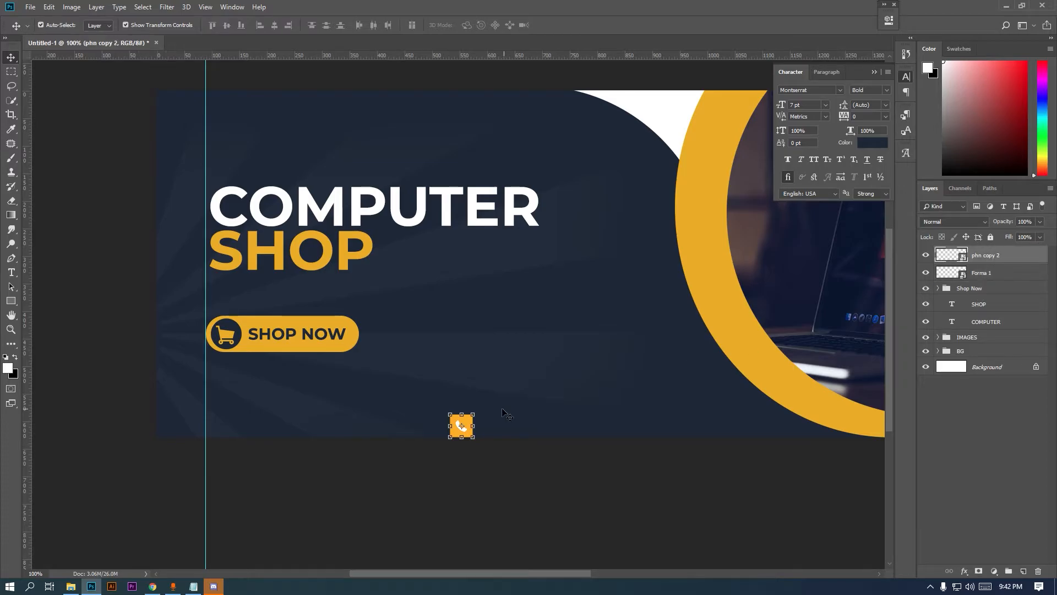
{"action": "scroll", "coordinate": [478, 427], "scroll_direction": "up", "scroll_amount": 1}
{"action": "scroll", "coordinate": [500, 373], "scroll_direction": "left", "scroll_amount": 2}
{"action": "left_click_drag", "start_coordinate": [594, 422], "coordinate": [106, 379]}
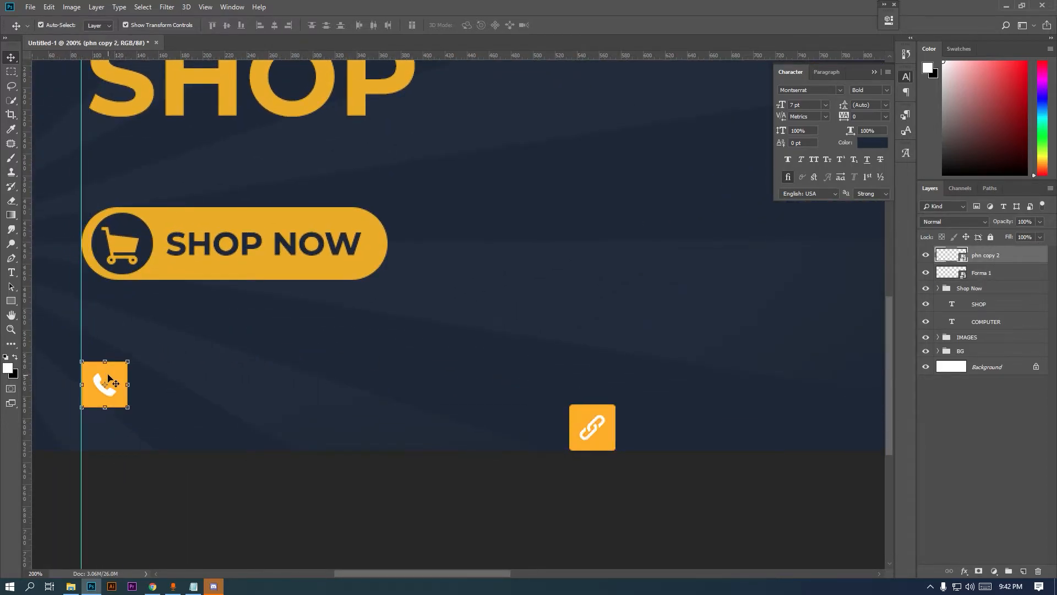
{"action": "left_click", "coordinate": [1019, 273]}
{"action": "left_click_drag", "start_coordinate": [605, 418], "coordinate": [492, 372]}
{"action": "key", "text": "Return"}
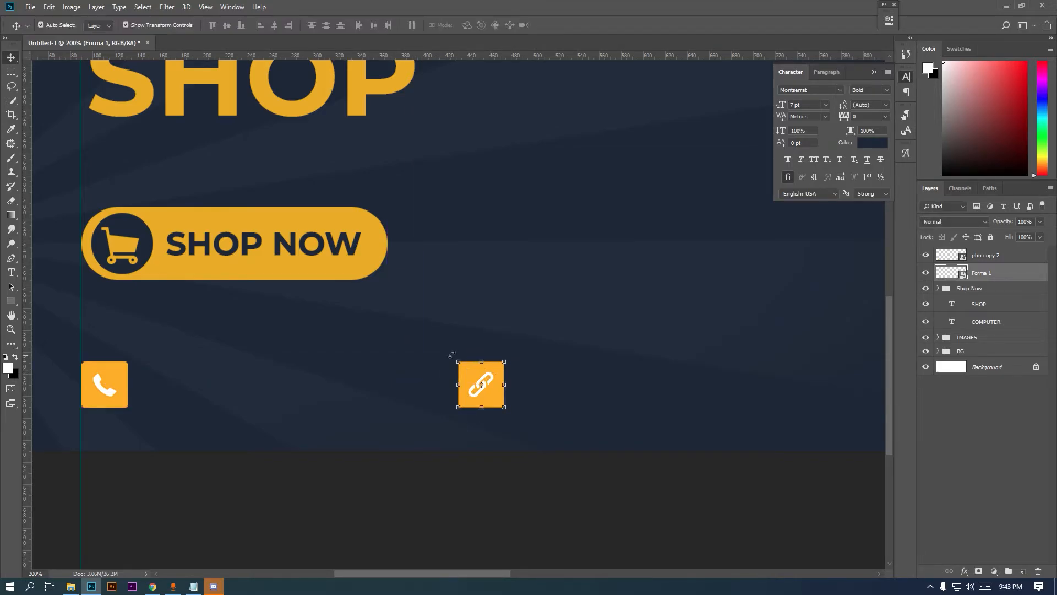
Duplicate SHOP NOW between the icons and move the copy out of the Shop Now group
{"action": "left_click_drag", "start_coordinate": [174, 246], "coordinate": [182, 394]}
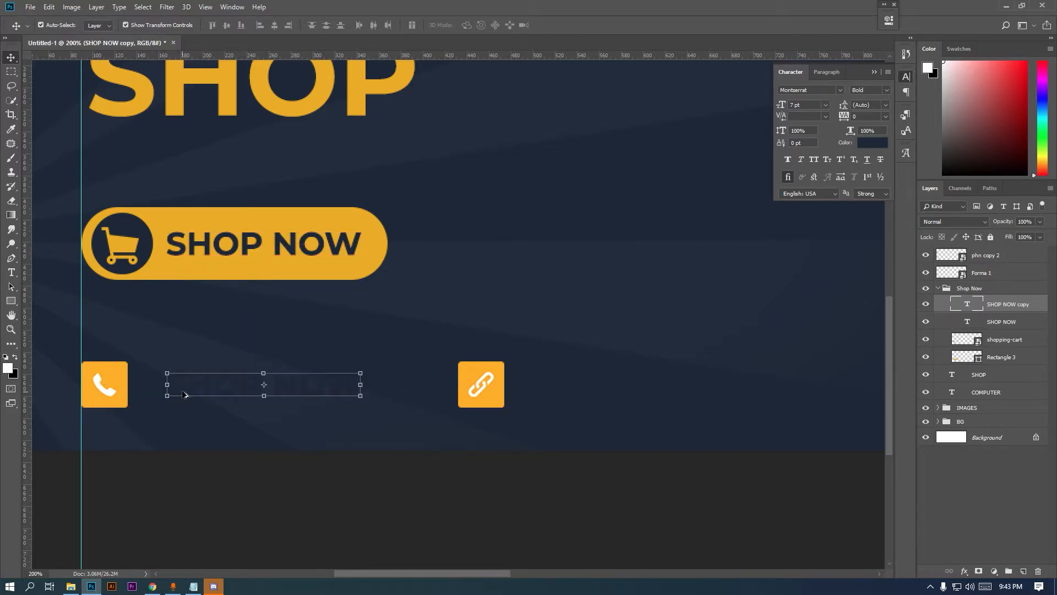
{"action": "left_click_drag", "start_coordinate": [966, 311], "coordinate": [955, 261]}
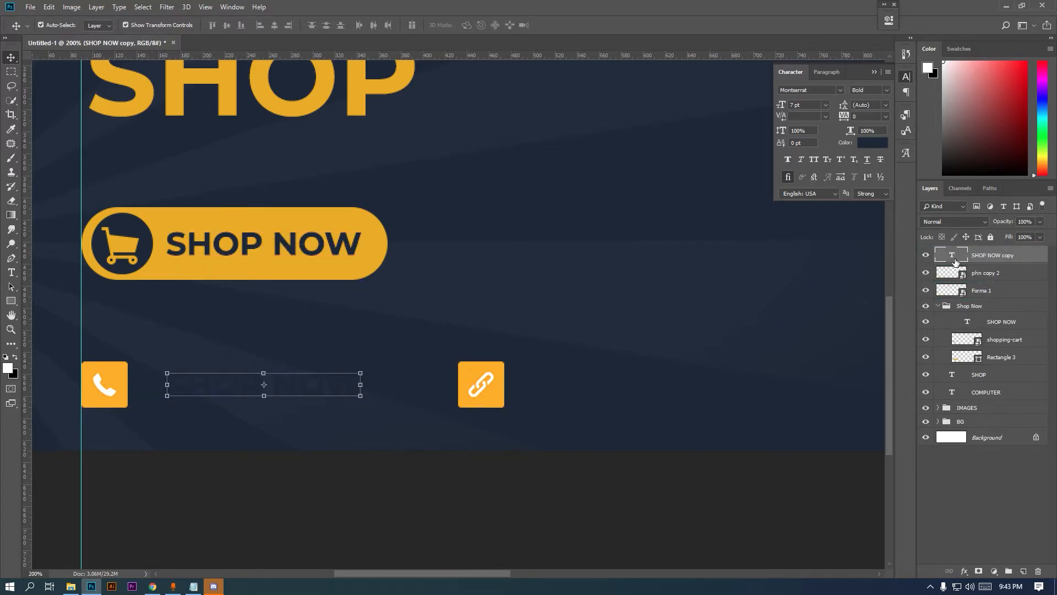
{"action": "left_click", "coordinate": [873, 143]}
Make the copied text white in Regular weight
{"action": "left_click_drag", "start_coordinate": [838, 188], "coordinate": [649, 159]}
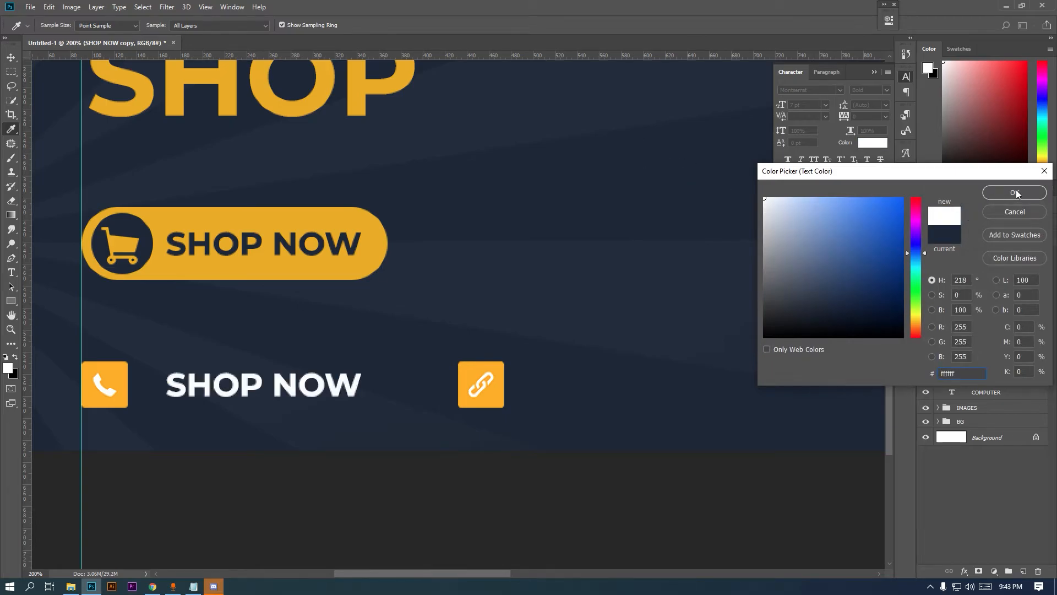
{"action": "left_click", "coordinate": [1008, 190]}
{"action": "left_click", "coordinate": [885, 89]}
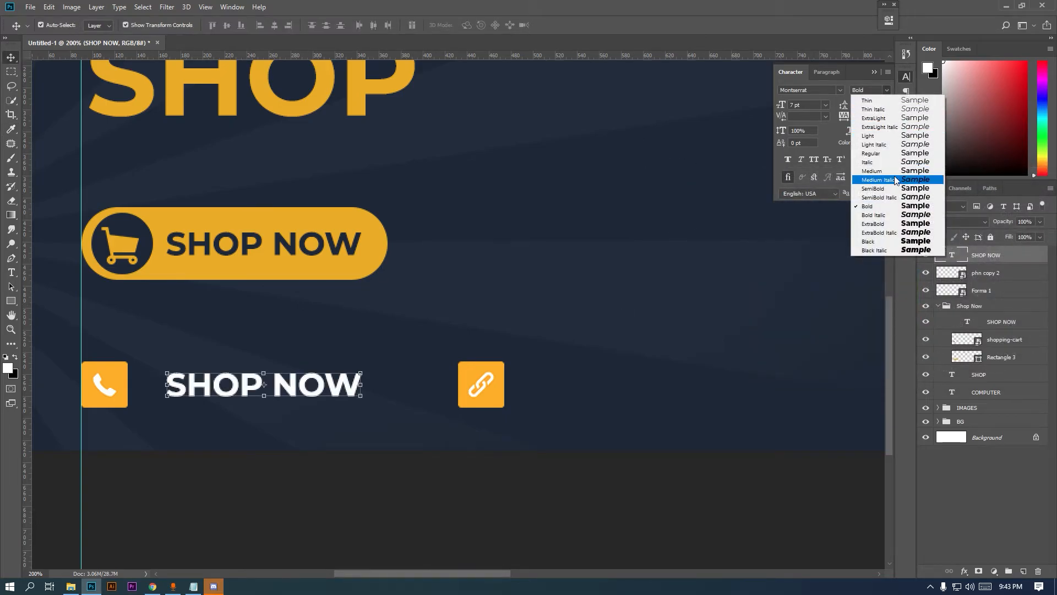
{"action": "left_click", "coordinate": [898, 153]}
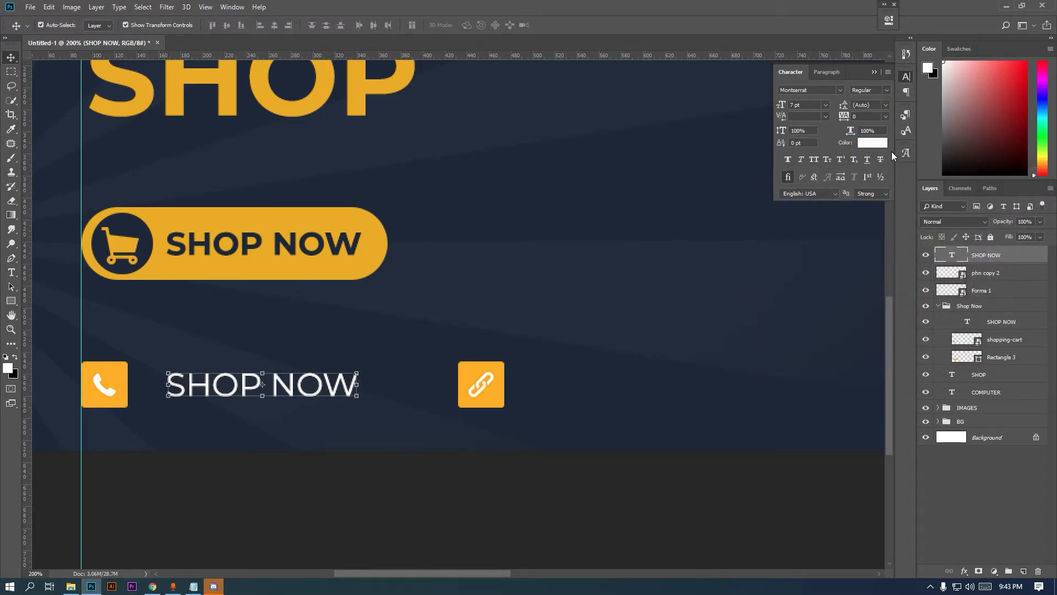
Replace the copied text with the shop's phone number and move it beside the phone icon
{"action": "double_click", "coordinate": [946, 255]}
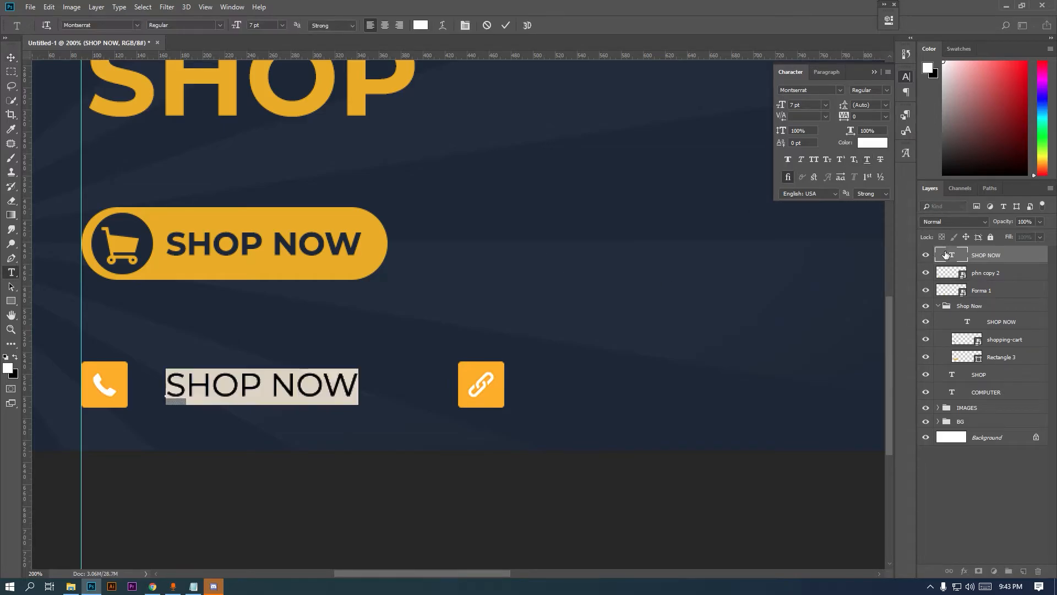
{"action": "key", "text": "BackSpace"}
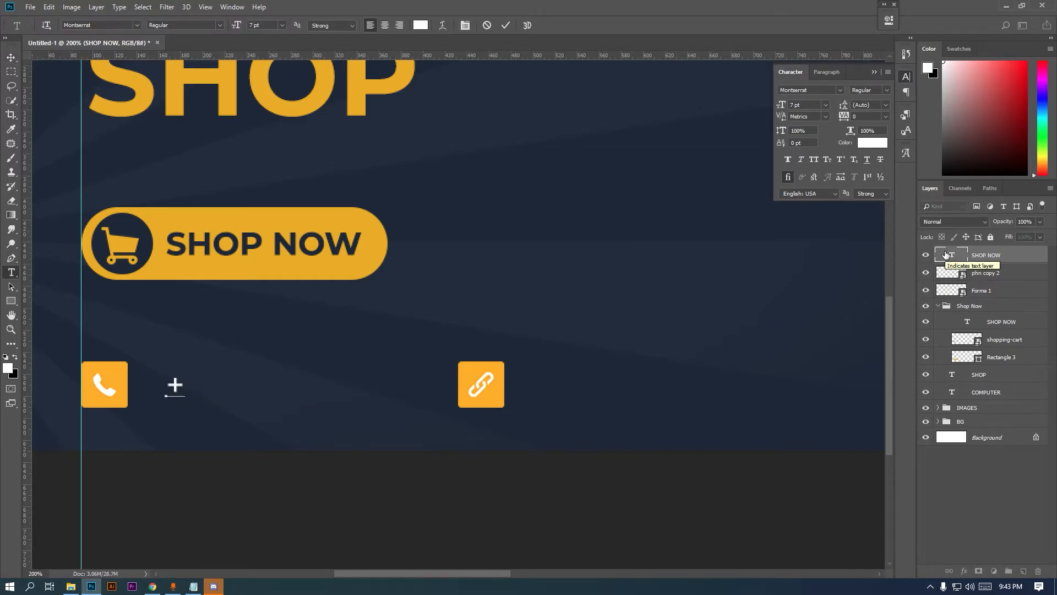
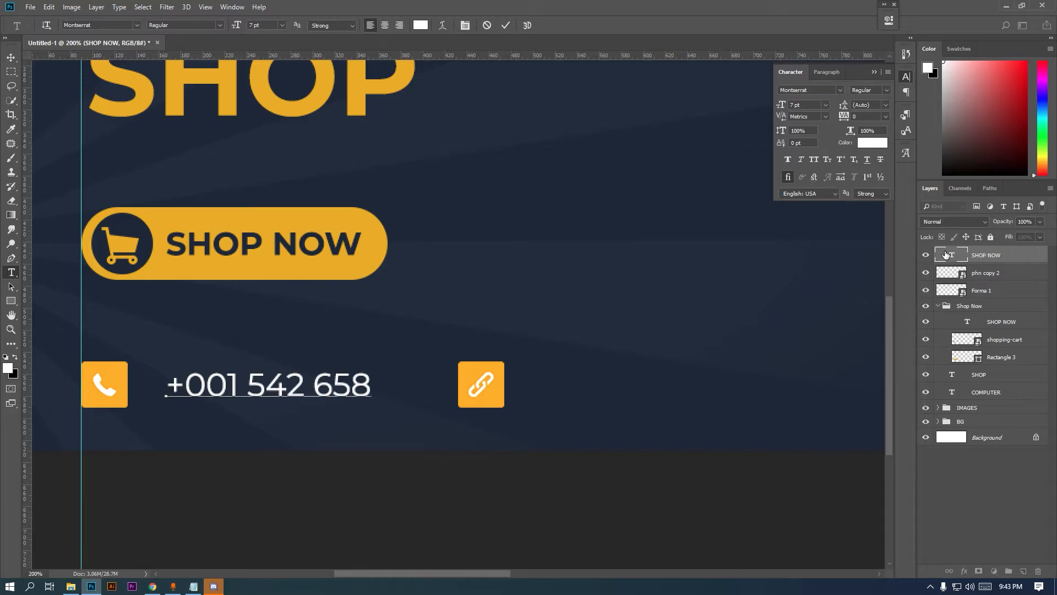
{"action": "left_click", "coordinate": [12, 57]}
{"action": "left_click_drag", "start_coordinate": [229, 392], "coordinate": [212, 398]}
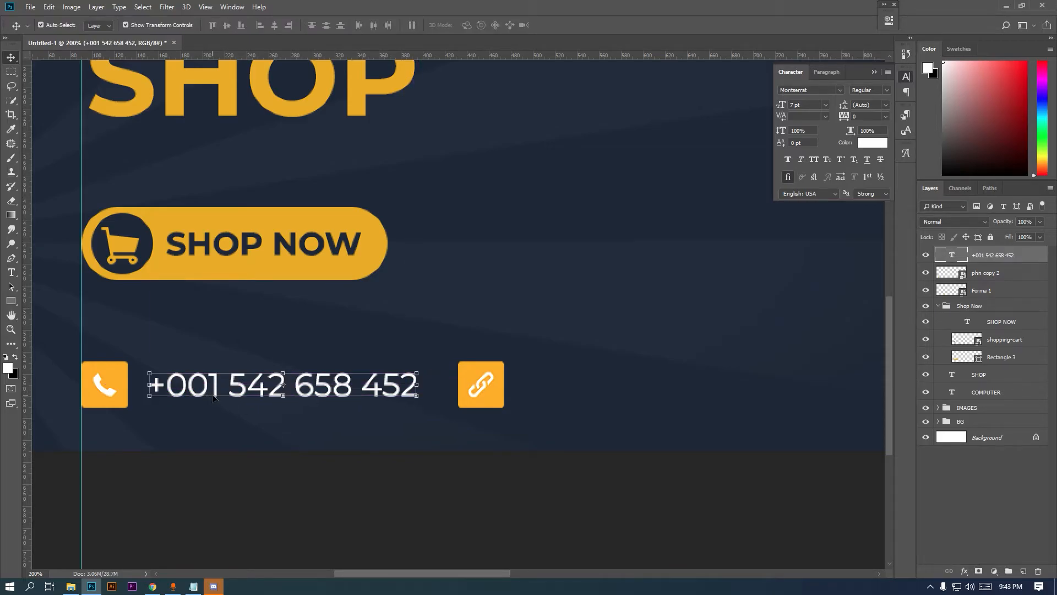
Set the phone number to 5 pt Medium and align it with the icon
{"action": "left_click", "coordinate": [215, 367], "text": "ctrl+alt"}
{"action": "left_click_drag", "start_coordinate": [293, 328], "coordinate": [285, 391]}
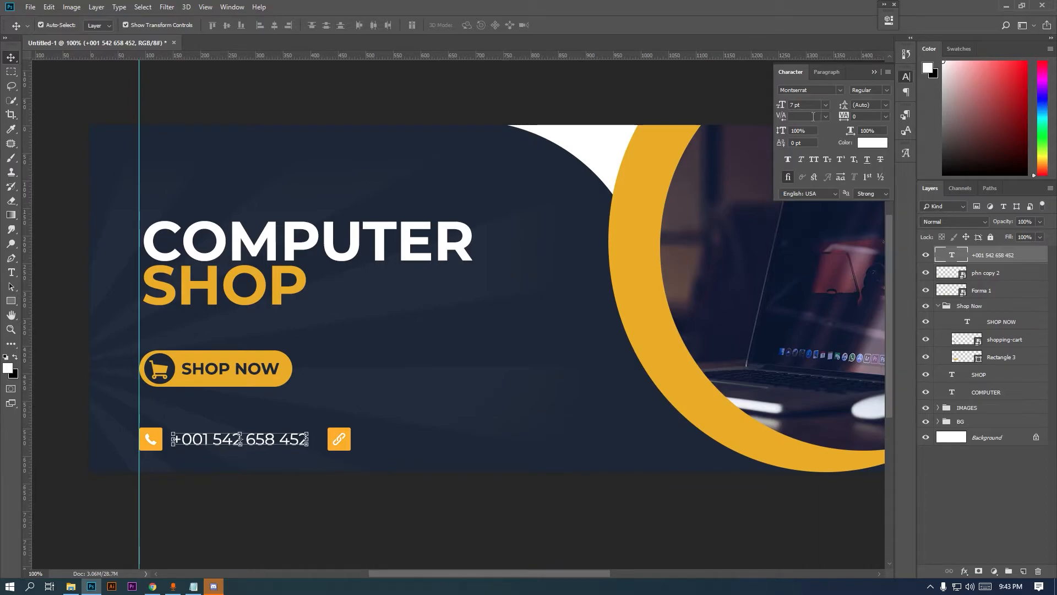
{"action": "key", "text": "Down"}
{"action": "key", "text": "Down"}
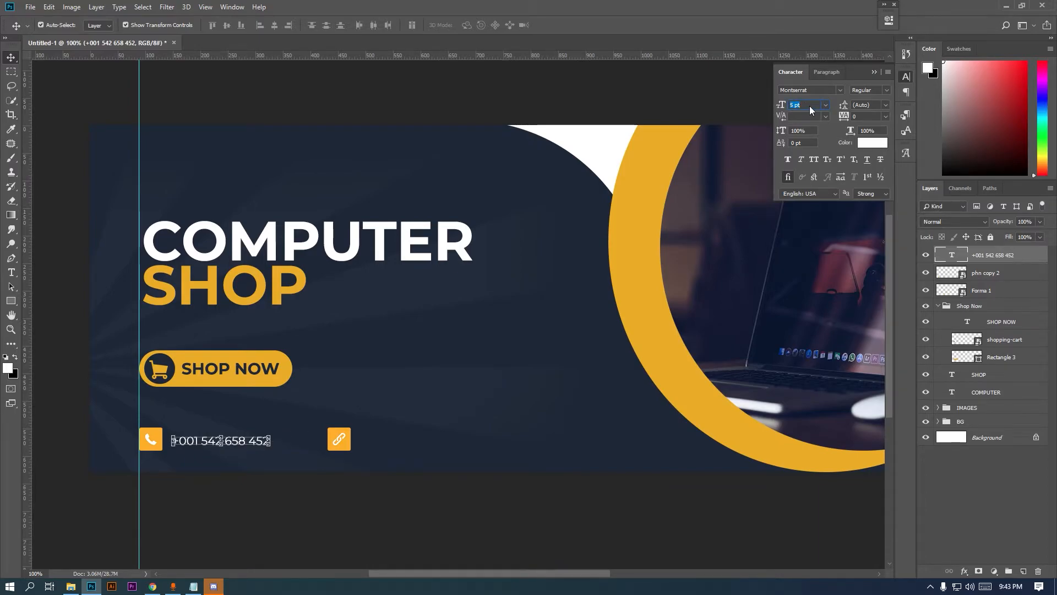
{"action": "left_click", "coordinate": [205, 500], "text": "ctrl"}
{"action": "left_click_drag", "start_coordinate": [185, 385], "coordinate": [590, 384]}
{"action": "left_click", "coordinate": [888, 91]}
{"action": "left_click", "coordinate": [876, 173]}
{"action": "double_click", "coordinate": [952, 254]}
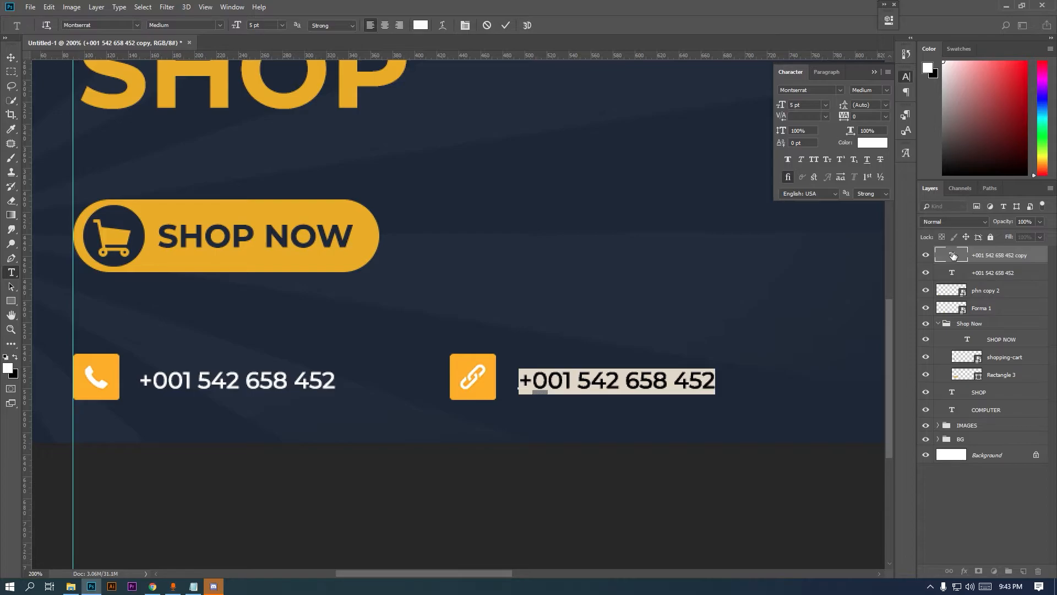
{"action": "type", "text": "www.pcshop"}
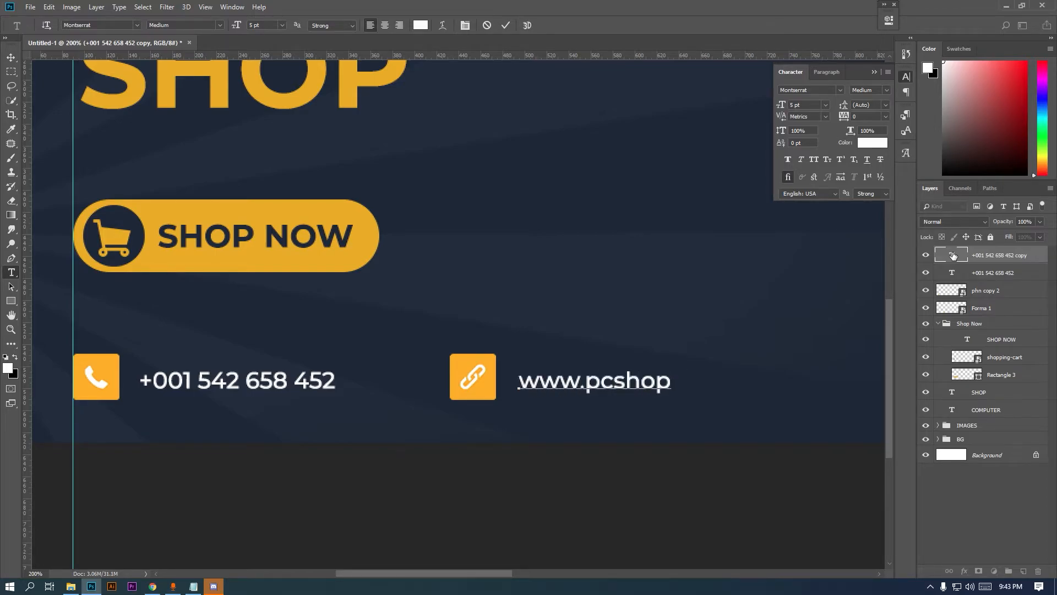
{"action": "type", "text": ".com"}
{"action": "left_click", "coordinate": [10, 56]}
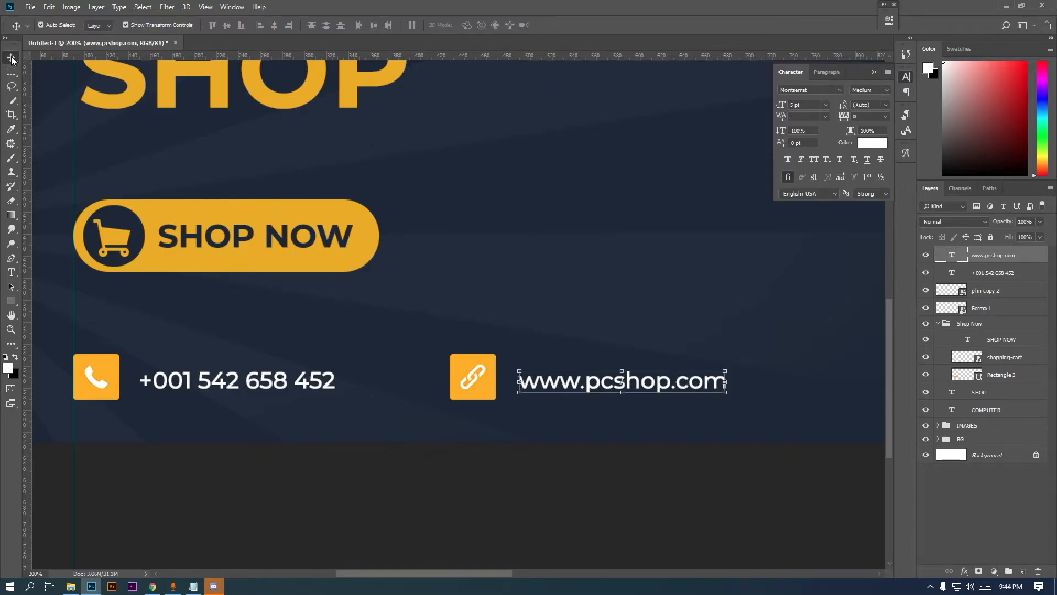
{"action": "left_click", "coordinate": [982, 275], "text": "ctrl"}
{"action": "left_click", "coordinate": [228, 25]}
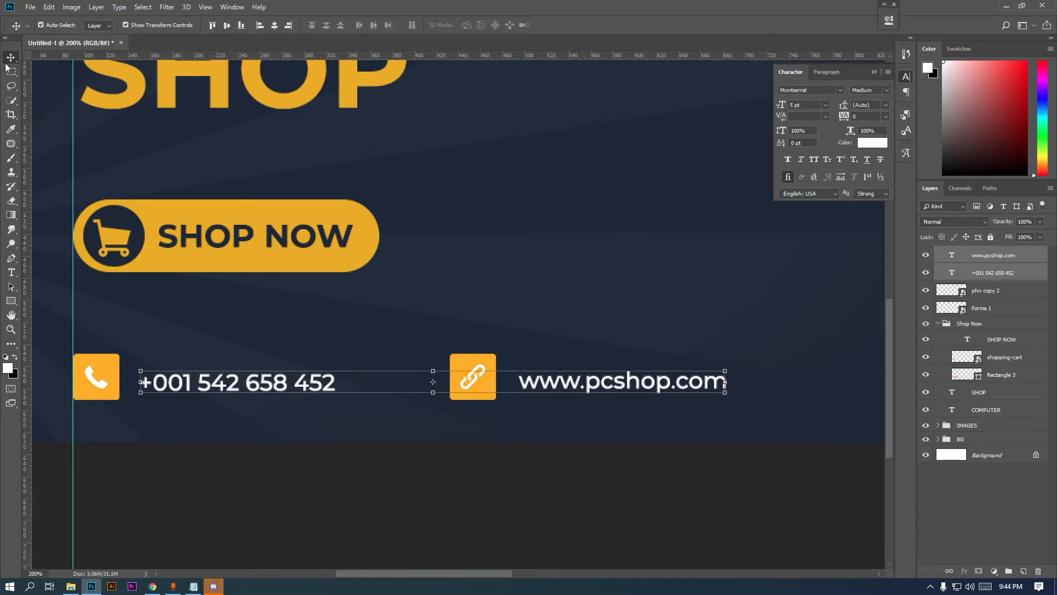
Shrink the phone and link icons together to about 80%
{"action": "left_click", "coordinate": [981, 297]}
{"action": "left_click", "coordinate": [984, 308], "text": "ctrl"}
{"action": "key", "text": "ctrl+t"}
{"action": "left_click_drag", "start_coordinate": [495, 400], "coordinate": [420, 392]}
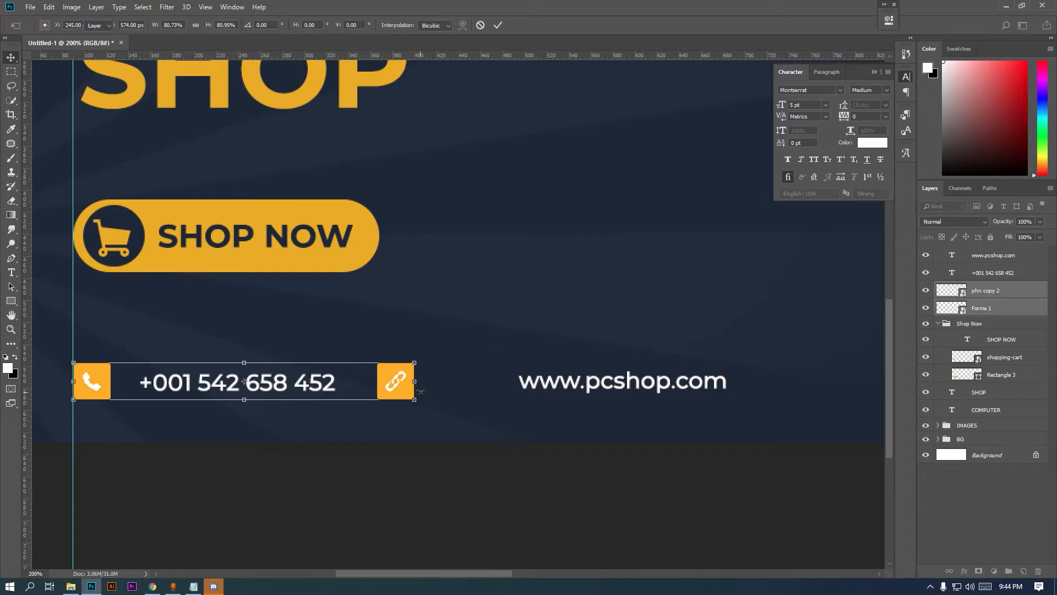
{"action": "key", "text": "Return"}
{"action": "left_click", "coordinate": [1011, 271]}
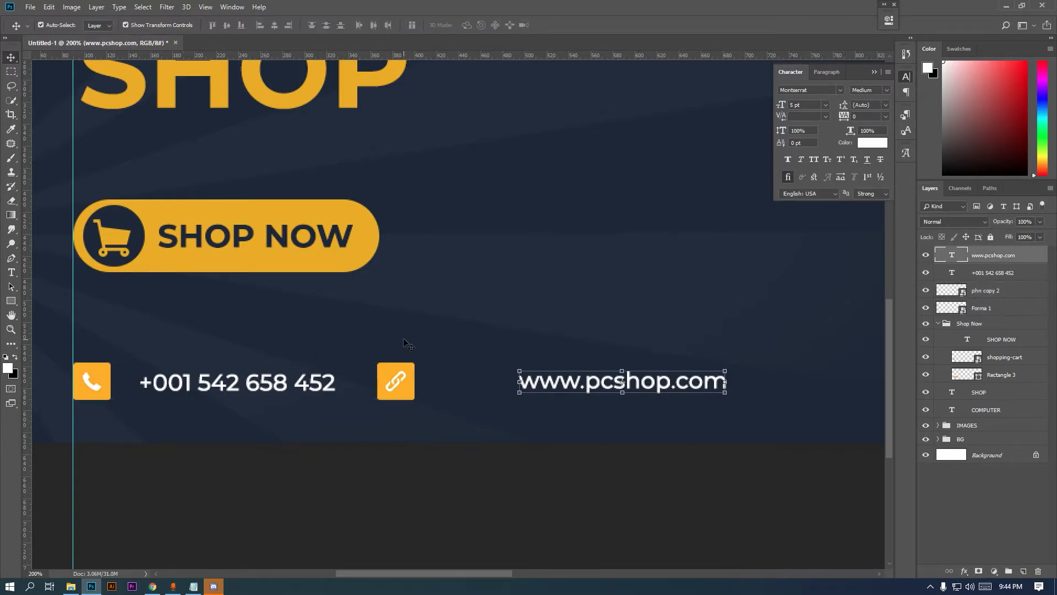
{"action": "left_click_drag", "start_coordinate": [164, 380], "coordinate": [150, 382]}
{"action": "left_click", "coordinate": [999, 258]}
{"action": "left_click_drag", "start_coordinate": [610, 382], "coordinate": [518, 387]}
{"action": "key", "text": "ctrl+minus"}
{"action": "left_click_drag", "start_coordinate": [423, 376], "coordinate": [422, 378]}
{"action": "left_click", "coordinate": [1010, 308], "text": "shift"}
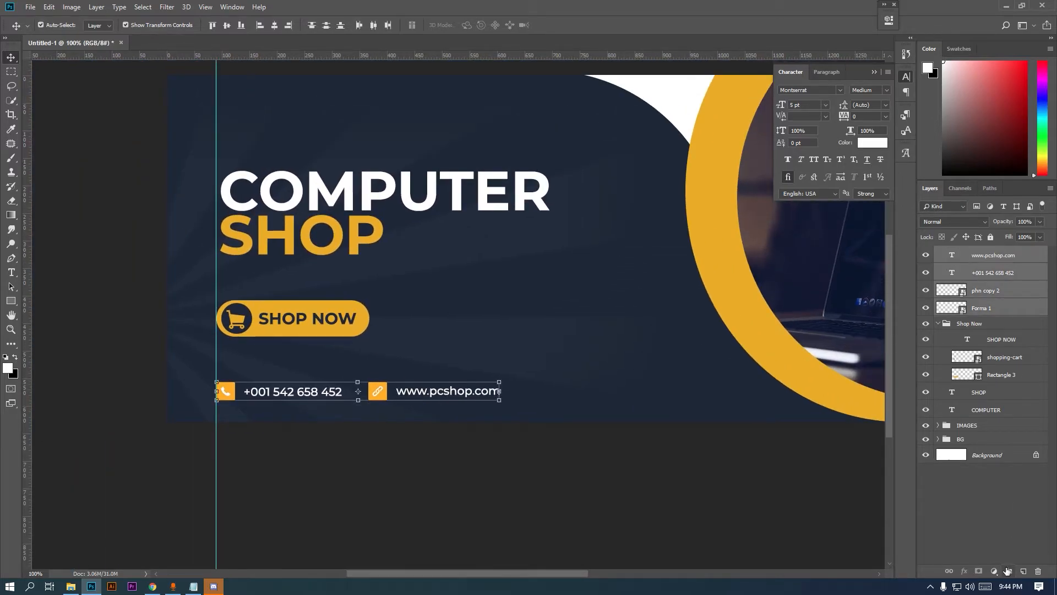
Group the contact layers, with the phone pair and website pair in their own subgroups
{"action": "left_click", "coordinate": [1009, 571]}
{"action": "key", "text": "ctrl+minus"}
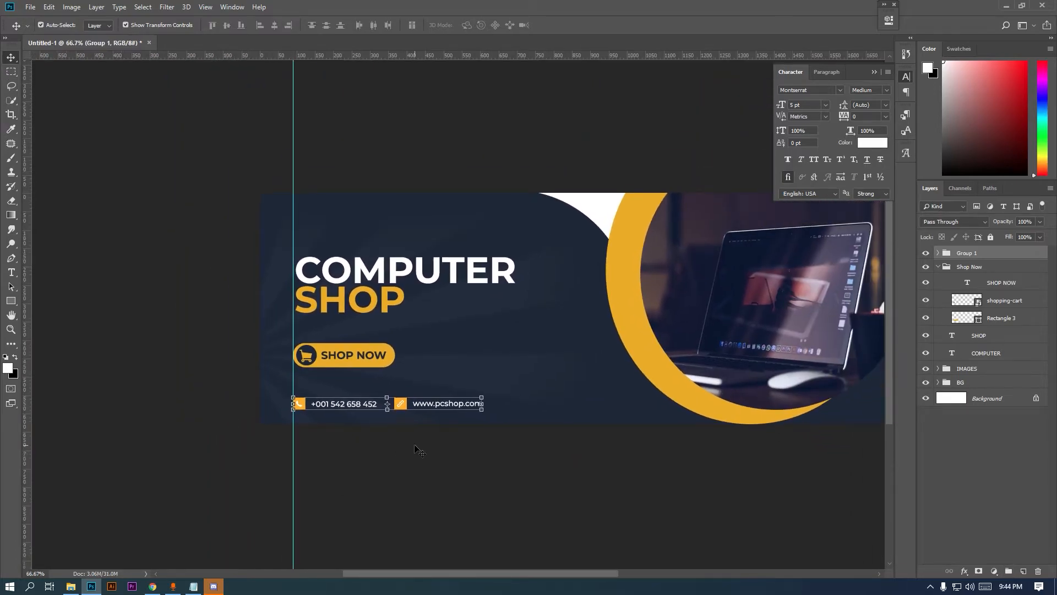
{"action": "left_click", "coordinate": [938, 253]}
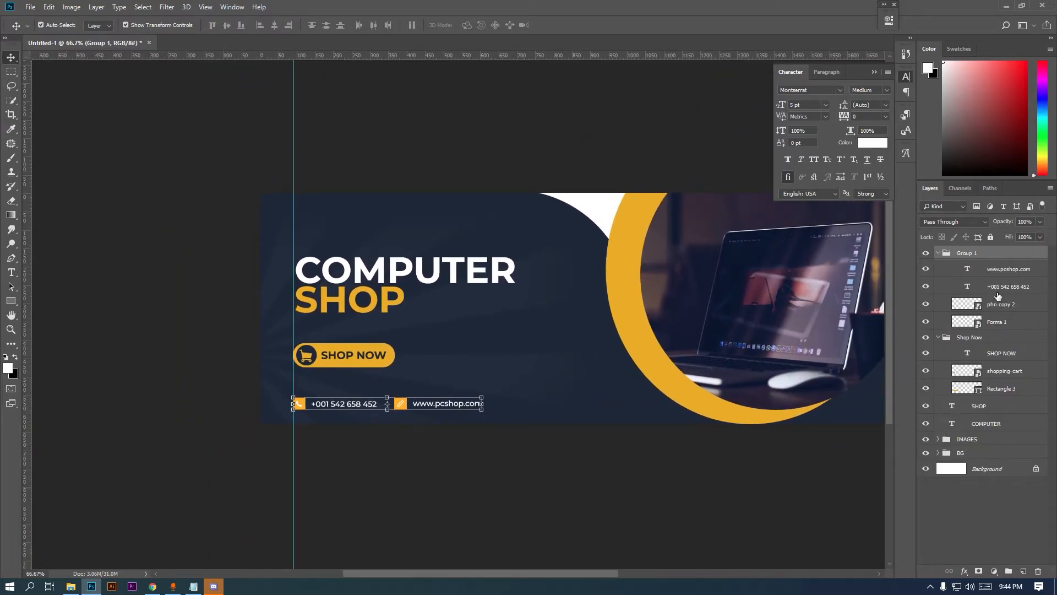
{"action": "left_click", "coordinate": [995, 287]}
{"action": "left_click", "coordinate": [1000, 305], "text": "shift"}
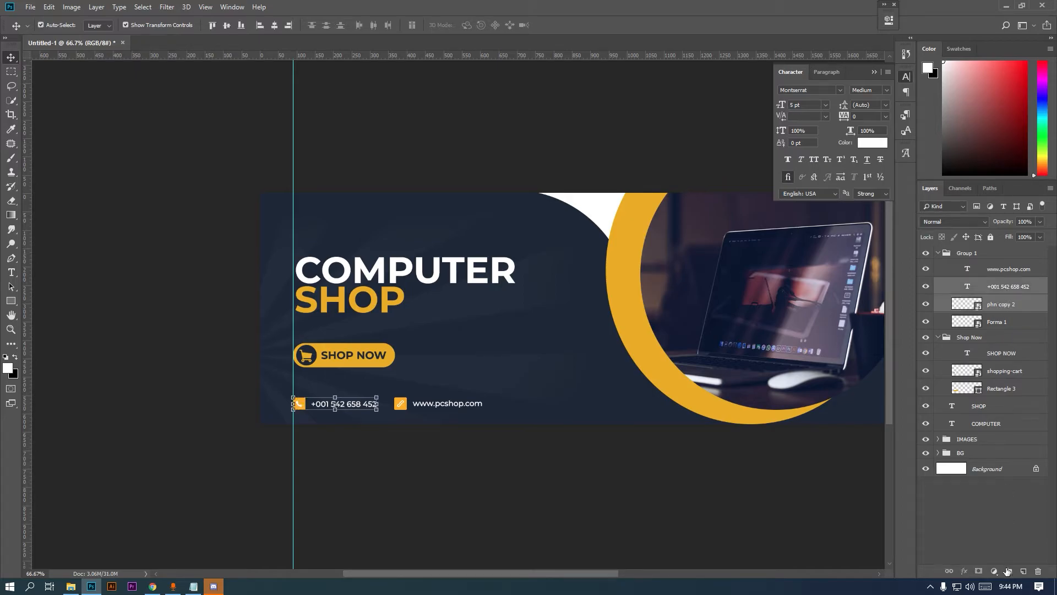
{"action": "left_click", "coordinate": [1009, 571]}
{"action": "left_click", "coordinate": [998, 270]}
{"action": "left_click", "coordinate": [992, 307], "text": "shift"}
{"action": "left_click", "coordinate": [1009, 571]}
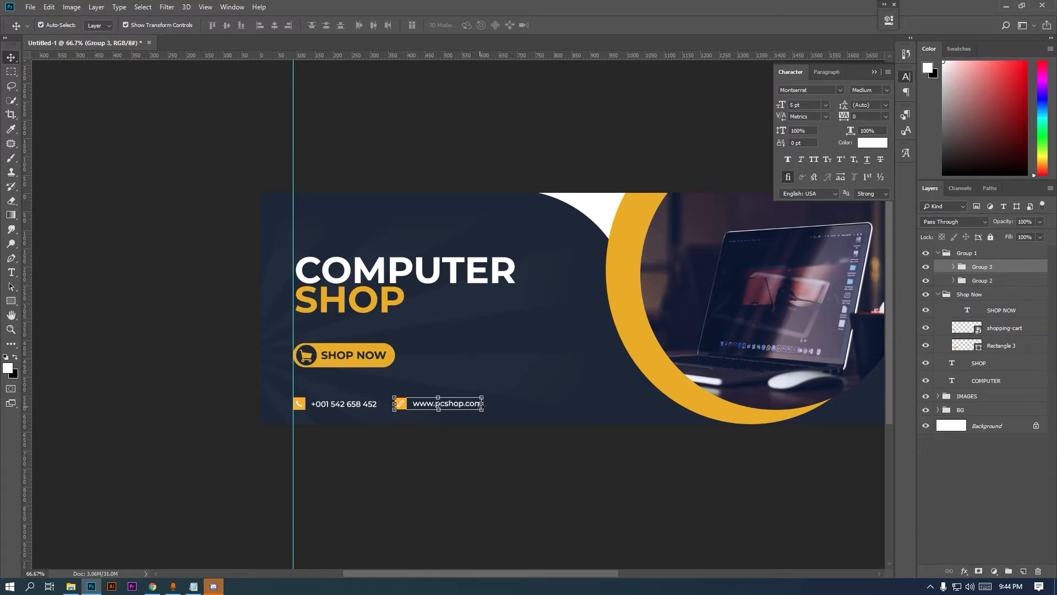
Nudge the website pair right, rename the group Contact US, and raise it slightly
{"action": "left_click_drag", "start_coordinate": [408, 406], "coordinate": [420, 407]}
{"action": "key", "text": "Return"}
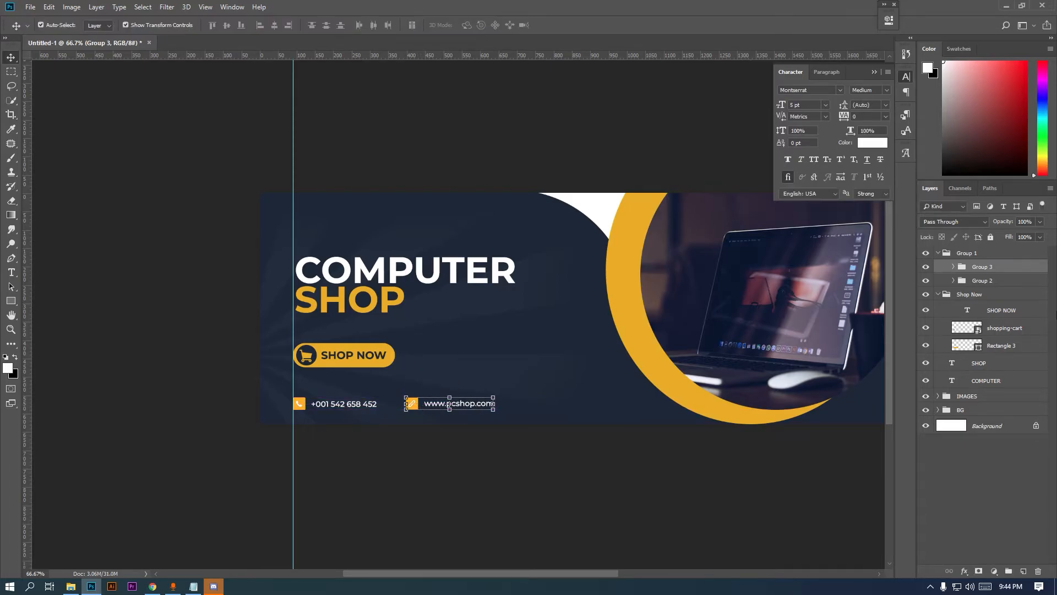
{"action": "left_click", "coordinate": [967, 254]}
{"action": "double_click", "coordinate": [979, 254]}
{"action": "type", "text": "Contact US"}
{"action": "key", "text": "Return"}
{"action": "scroll", "coordinate": [381, 435], "scroll_direction": "up", "scroll_amount": 1}
{"action": "left_click_drag", "start_coordinate": [266, 390], "coordinate": [267, 374]}
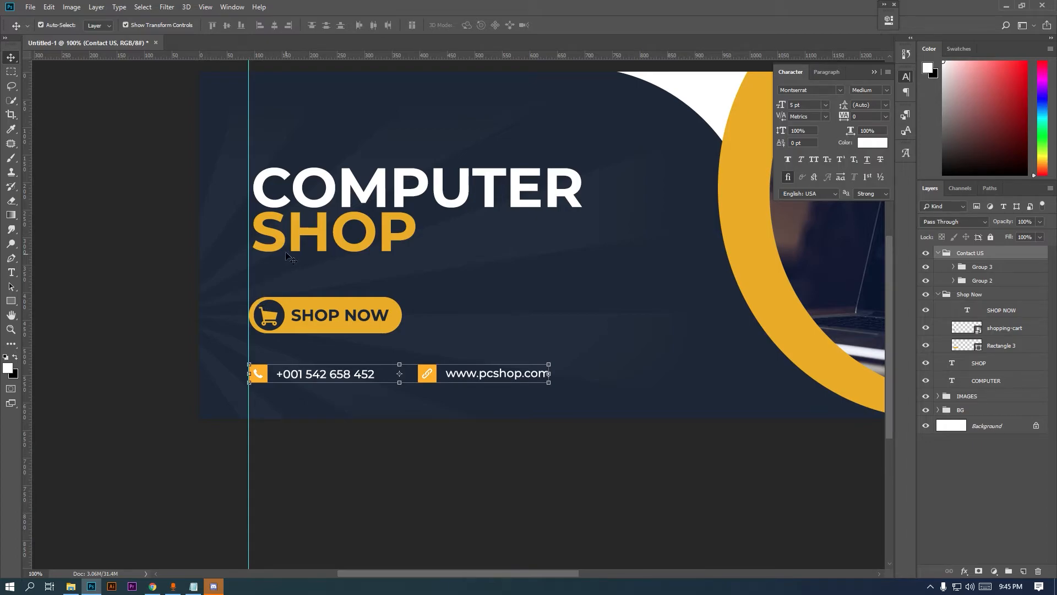
Select the COMPUTER and SHOP layers and move the heading down 16 px
{"action": "left_click", "coordinate": [939, 252]}
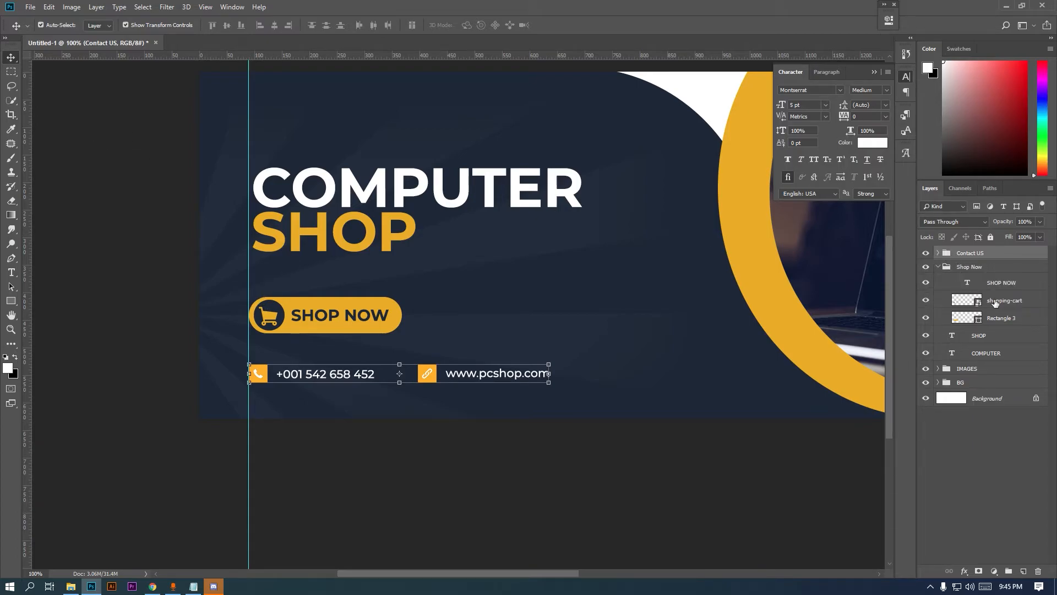
{"action": "left_click", "coordinate": [1010, 284]}
{"action": "left_click", "coordinate": [939, 267]}
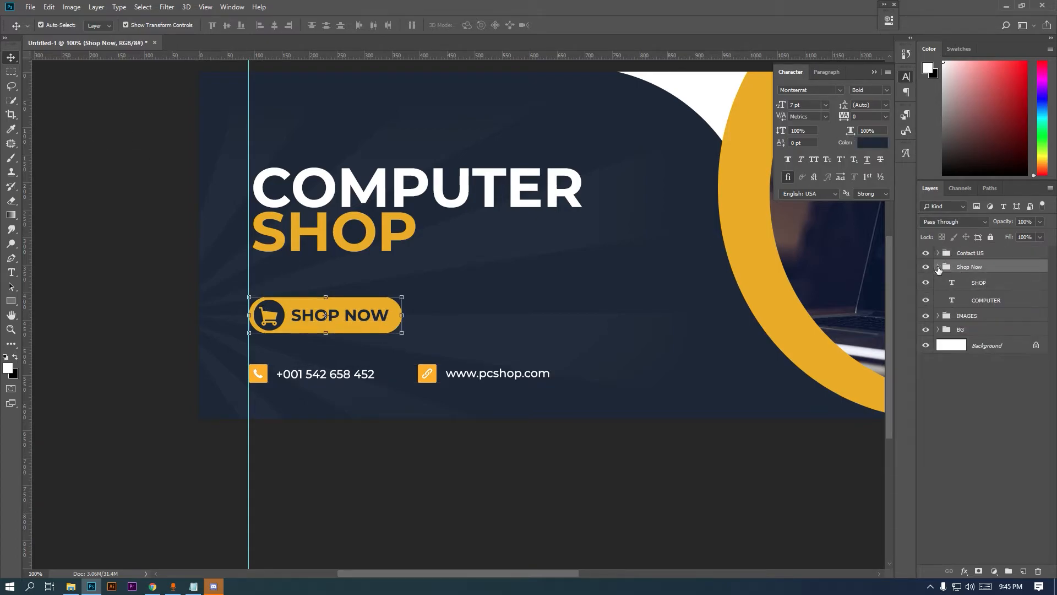
{"action": "left_click", "coordinate": [973, 300]}
{"action": "left_click", "coordinate": [978, 283], "text": "shift"}
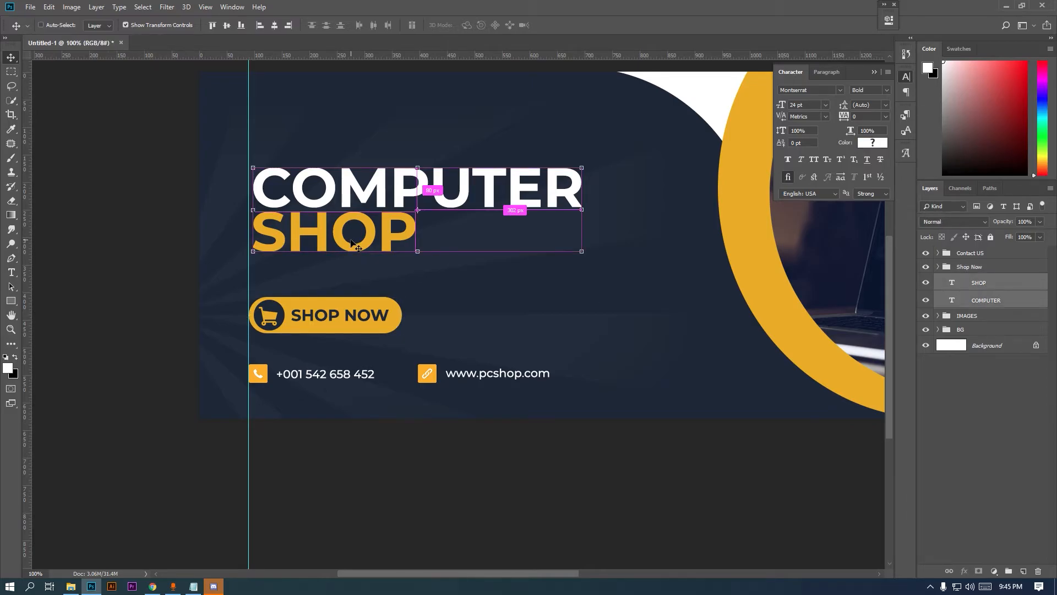
{"action": "left_click_drag", "start_coordinate": [365, 251], "coordinate": [365, 257]}
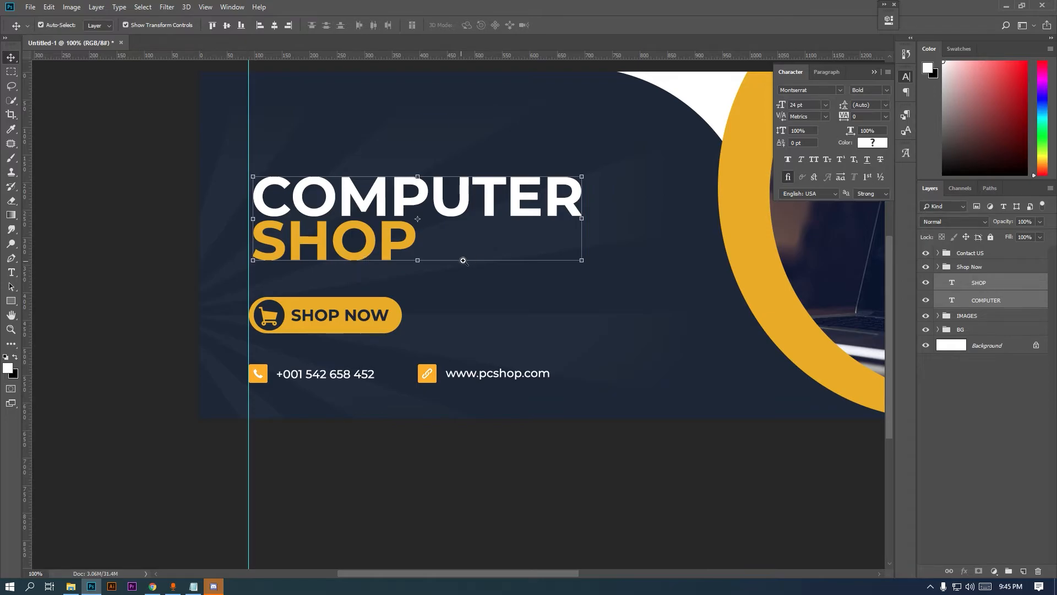
Open the Template 9.psd headset banner from the project folder
{"action": "key", "text": "ctrl+minus"}
{"action": "left_click", "coordinate": [1002, 289]}
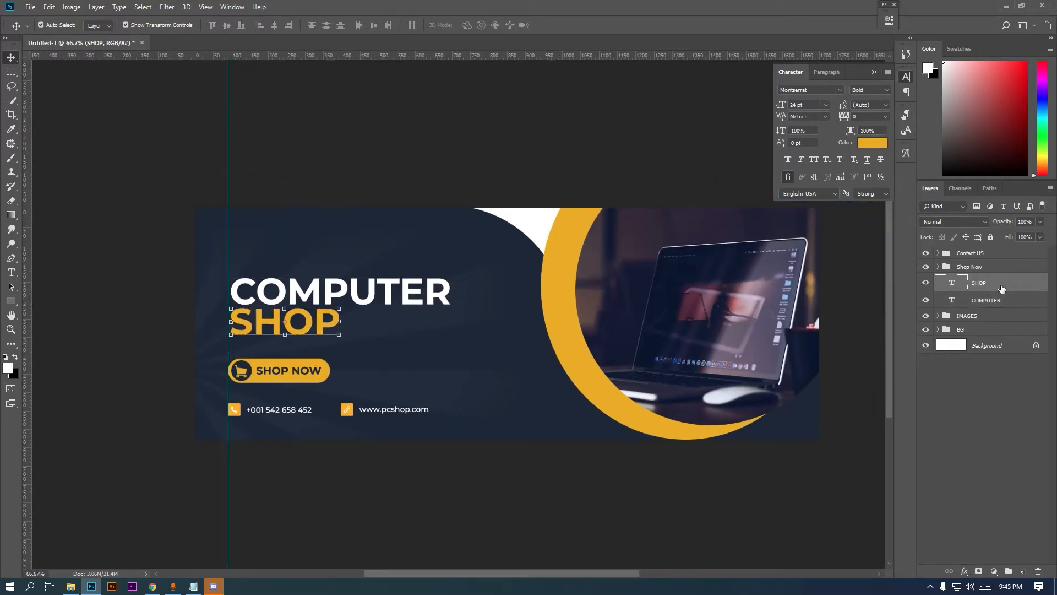
{"action": "left_click", "coordinate": [11, 71]}
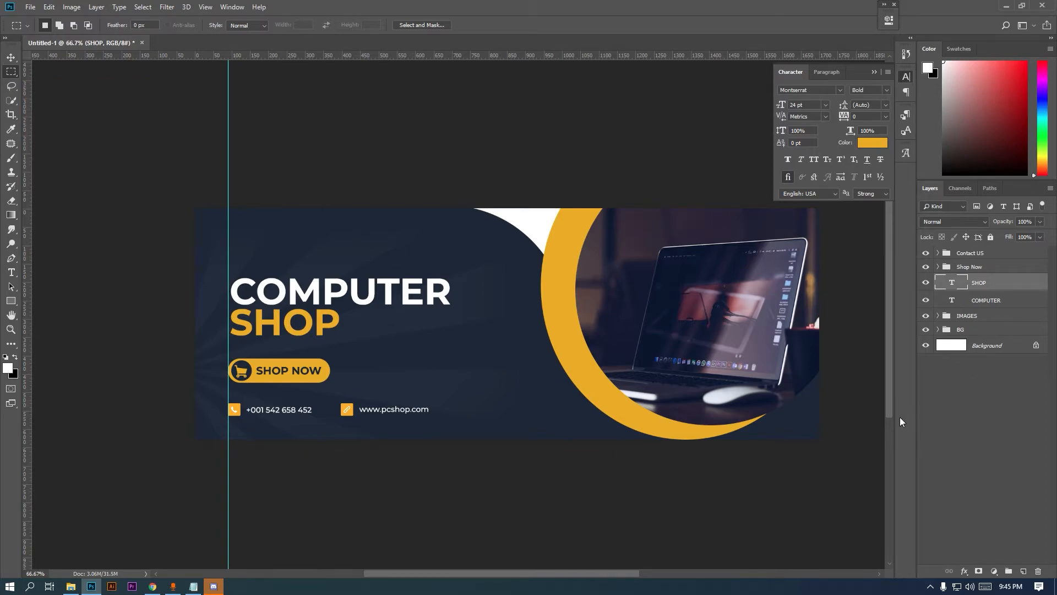
{"action": "left_click", "coordinate": [70, 586]}
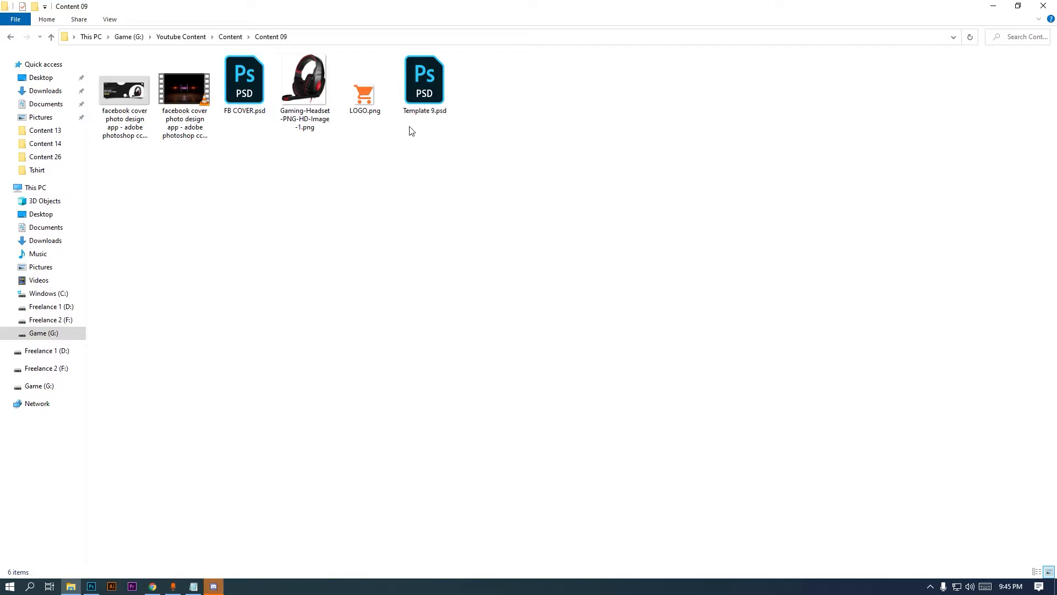
{"action": "double_click", "coordinate": [418, 104]}
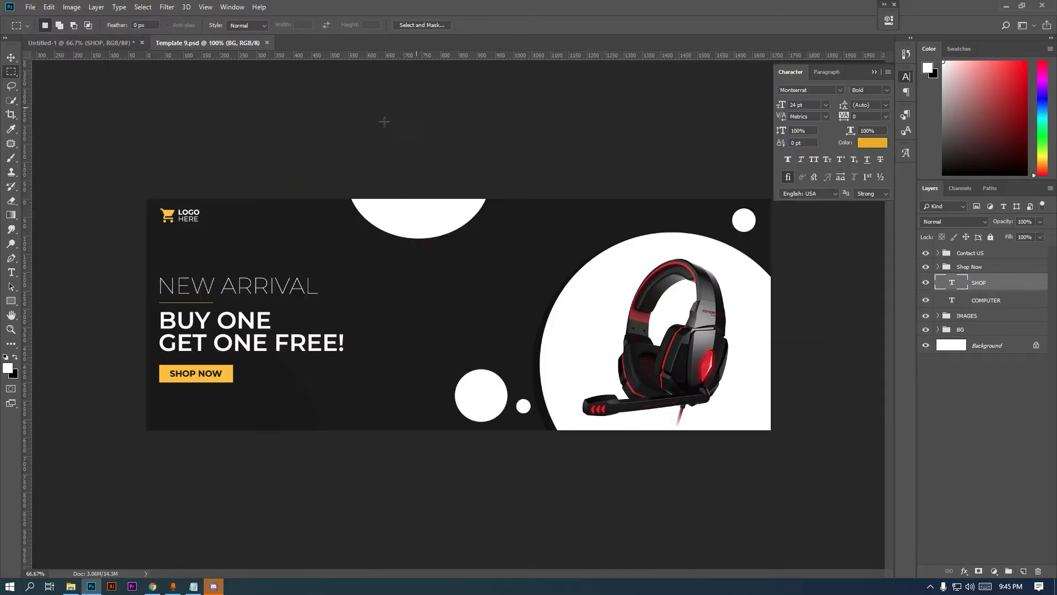
Drag the YOUR LOGO HERE group into the banner, put it on top, and place it top-left
{"action": "left_click", "coordinate": [10, 57]}
{"action": "left_click", "coordinate": [967, 253]}
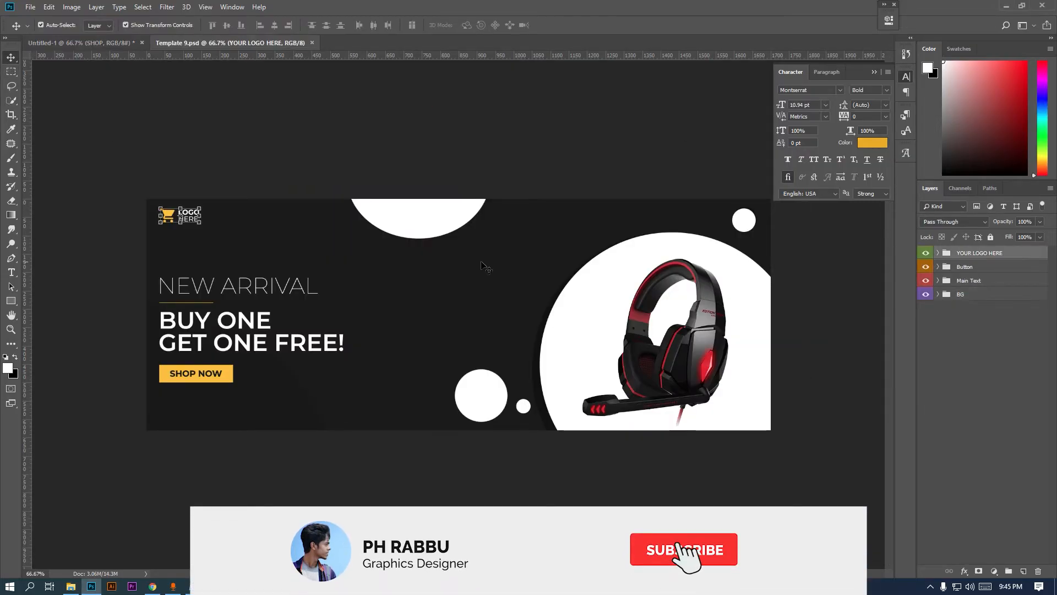
{"action": "left_click_drag", "start_coordinate": [189, 219], "coordinate": [251, 257]}
{"action": "left_click_drag", "start_coordinate": [981, 282], "coordinate": [985, 251]}
{"action": "scroll", "coordinate": [252, 234], "scroll_direction": "up", "scroll_amount": 1}
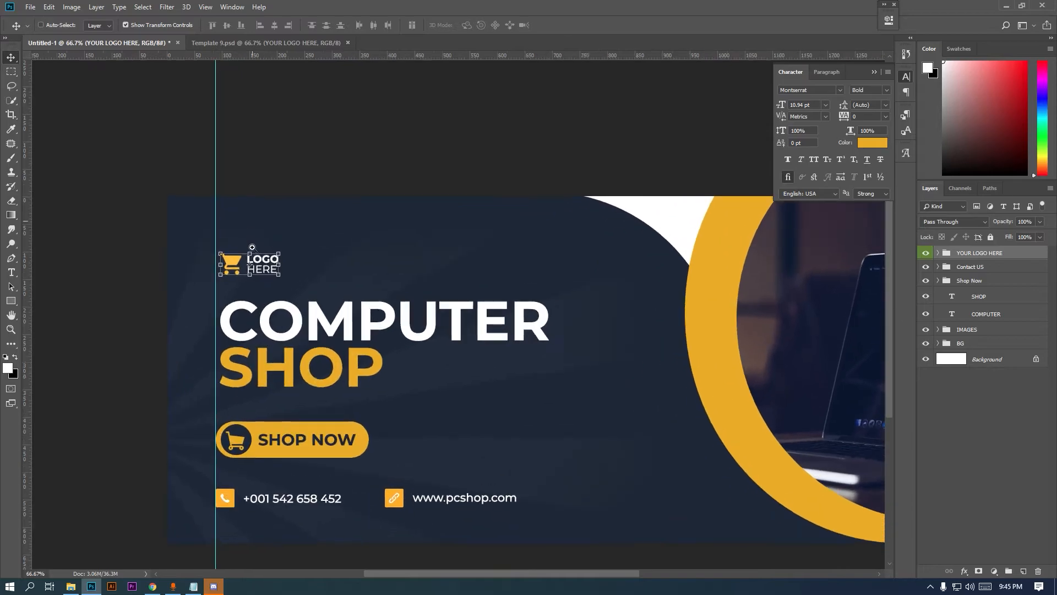
{"action": "key", "text": "ctrl+t"}
{"action": "left_click_drag", "start_coordinate": [237, 265], "coordinate": [237, 242]}
{"action": "key", "text": "Return"}
Remove the vertical guide from the banner
{"action": "left_click", "coordinate": [7, 71]}
{"action": "scroll", "coordinate": [595, 281], "scroll_direction": "down", "scroll_amount": 2}
{"action": "left_click_drag", "start_coordinate": [595, 369], "coordinate": [451, 352]}
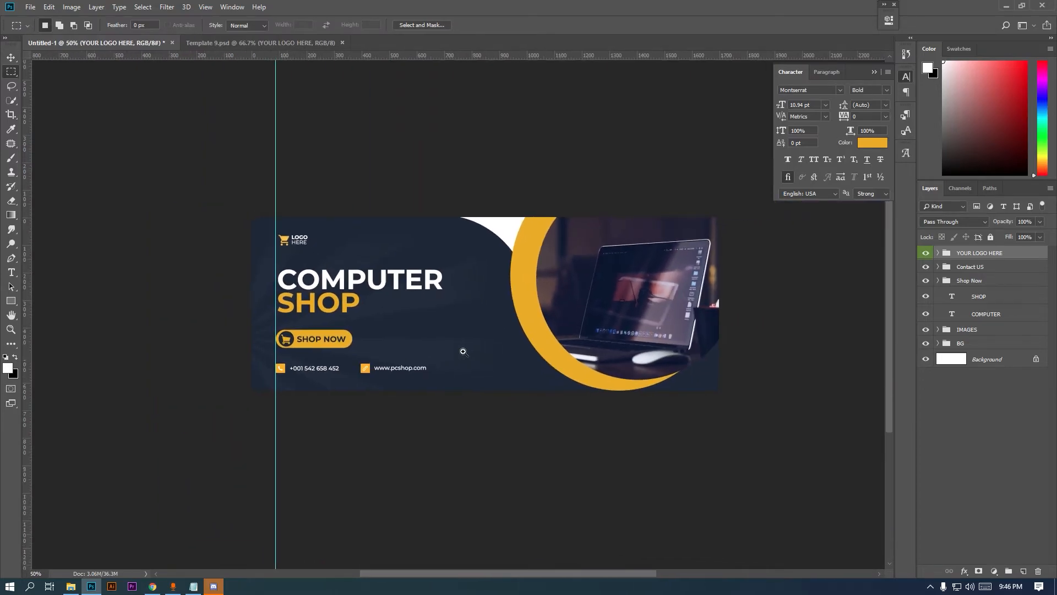
{"action": "scroll", "coordinate": [484, 325], "scroll_direction": "up", "scroll_amount": 1}
{"action": "left_click_drag", "start_coordinate": [537, 344], "coordinate": [503, 357]}
{"action": "left_click_drag", "start_coordinate": [179, 266], "coordinate": [4, 266]}
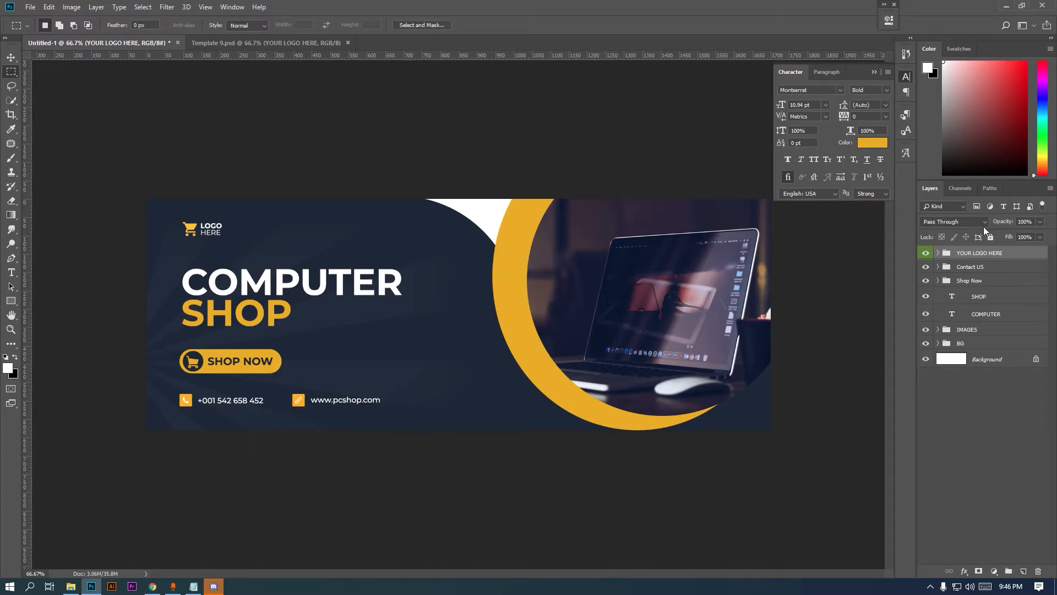
Create a new layer group named FX
{"action": "left_click", "coordinate": [1008, 570]}
{"action": "double_click", "coordinate": [990, 254]}
{"action": "type", "text": "FZ"}
{"action": "key", "text": "Return"}
Draw a small 20 px ellipse with no fill and a 2 px stroke
{"action": "left_click", "coordinate": [12, 303]}
{"action": "left_click", "coordinate": [56, 322]}
{"action": "left_click_drag", "start_coordinate": [464, 326], "coordinate": [467, 331]}
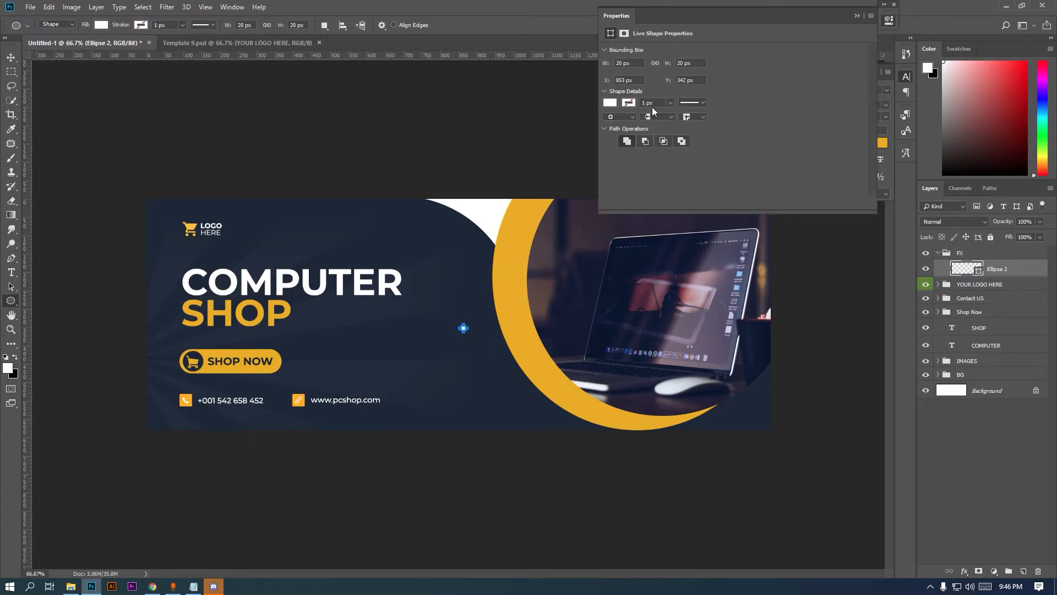
{"action": "left_click", "coordinate": [610, 103]}
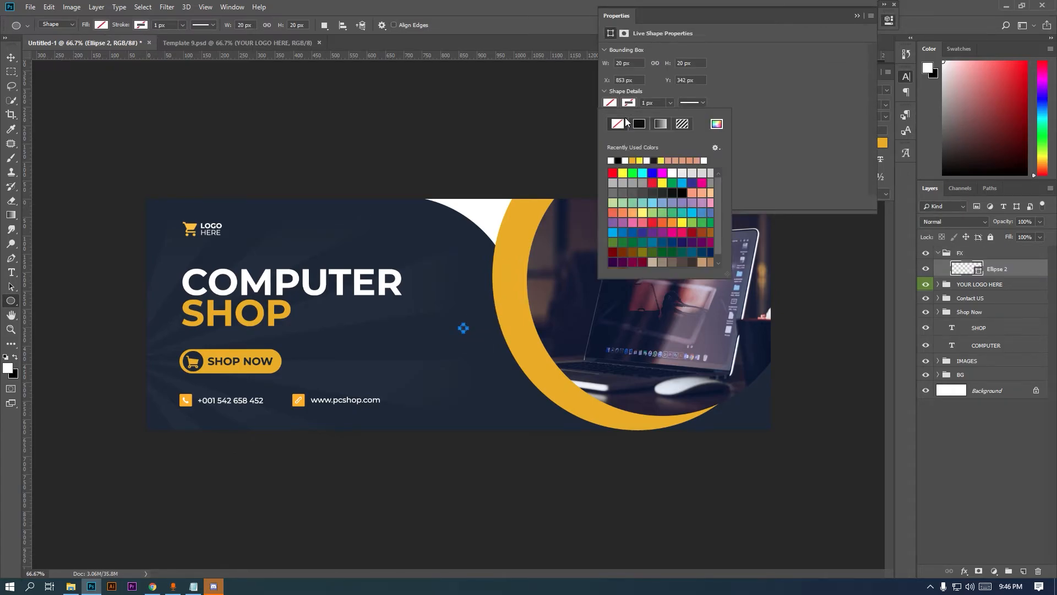
{"action": "left_click", "coordinate": [857, 16]}
{"action": "left_click", "coordinate": [857, 15]}
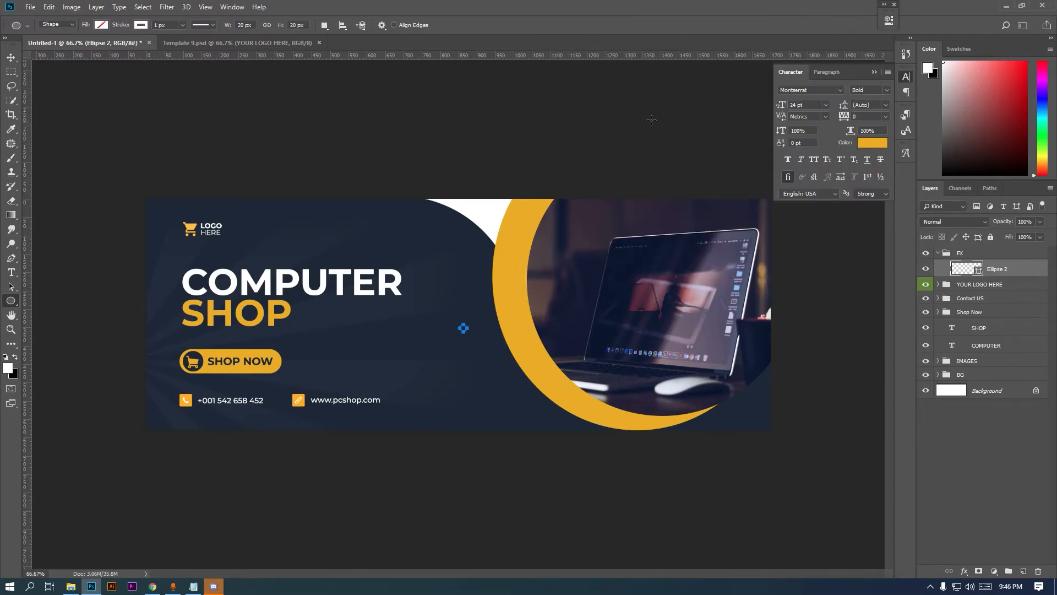
{"action": "type", "text": "2"}
{"action": "key", "text": "Return"}
Draw a second small hollow ring on the banner
{"action": "left_click", "coordinate": [11, 73]}
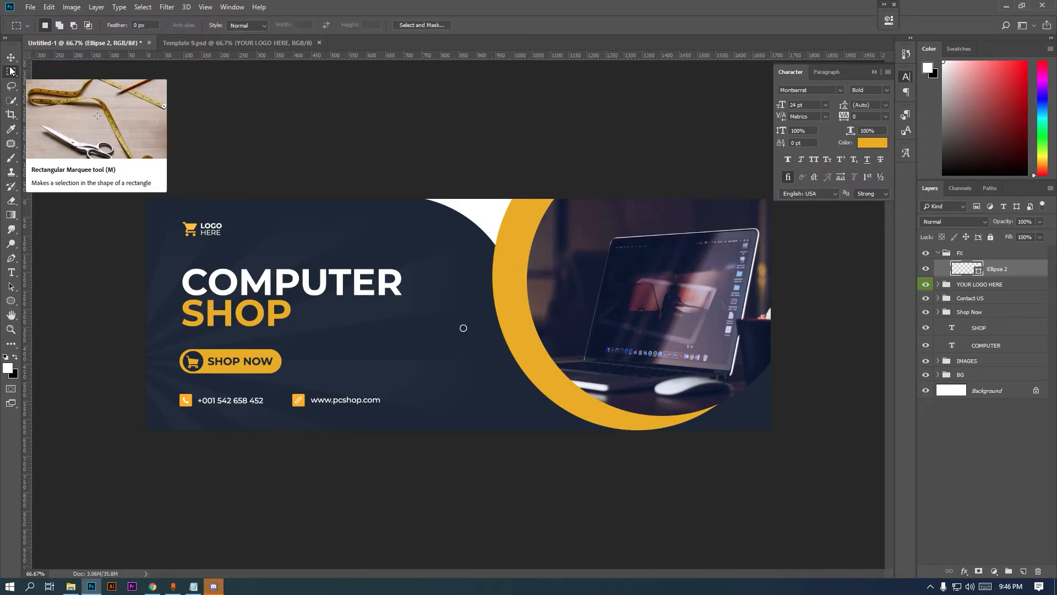
{"action": "left_click", "coordinate": [11, 301]}
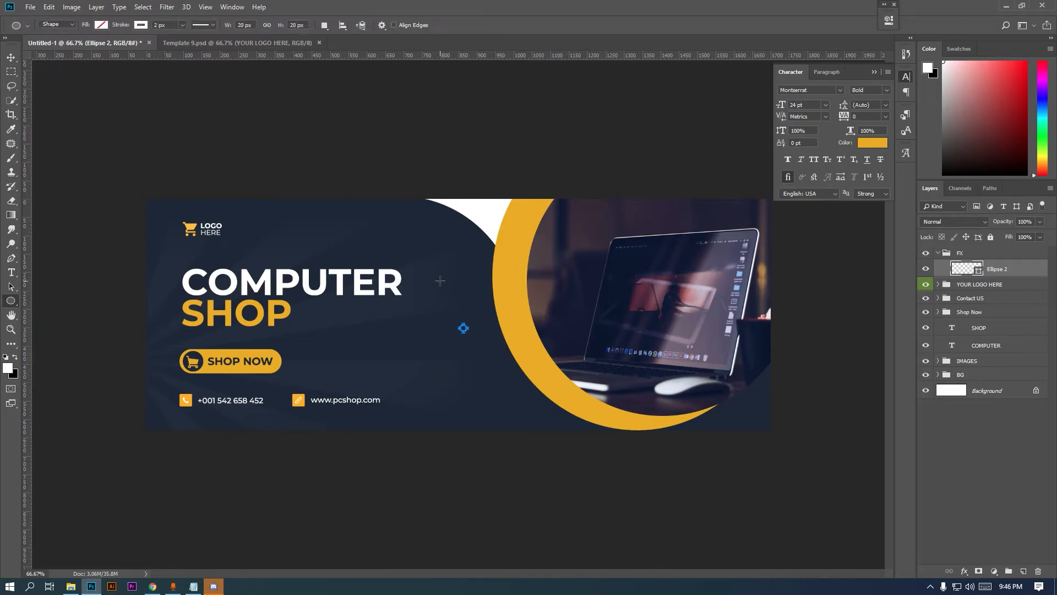
{"action": "left_click_drag", "start_coordinate": [424, 256], "coordinate": [433, 265]}
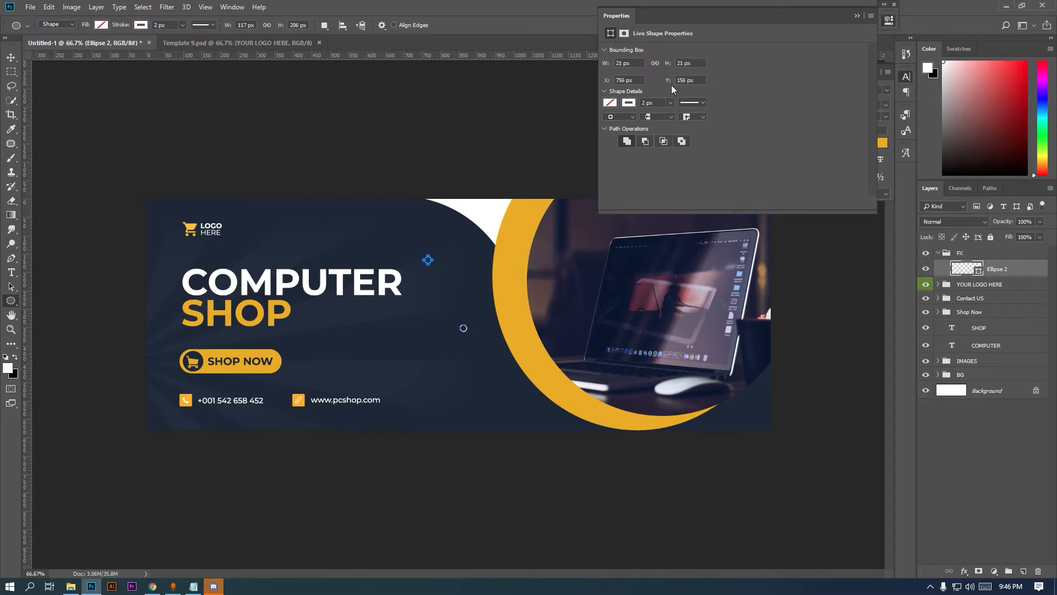
{"action": "left_click", "coordinate": [857, 16]}
{"action": "left_click", "coordinate": [10, 58]}
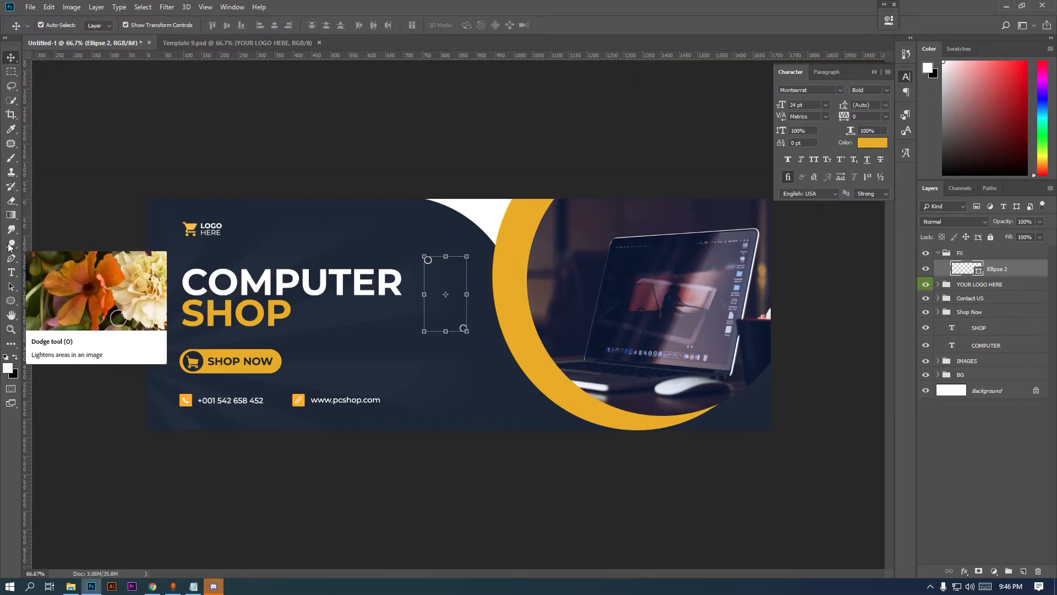
Add a white X text layer beside the SHOP heading
{"action": "left_click", "coordinate": [11, 272]}
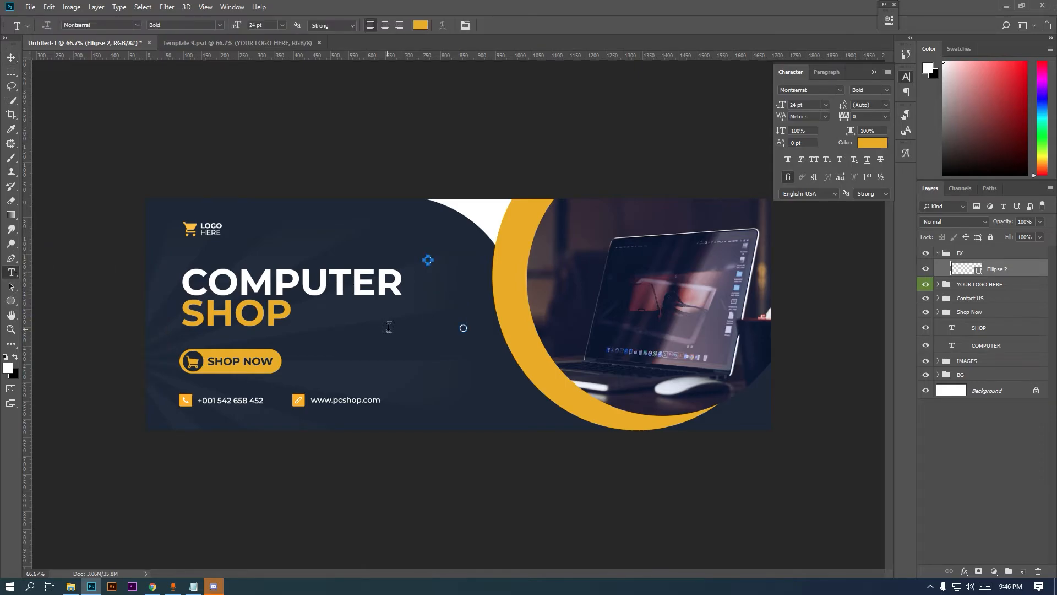
{"action": "left_click", "coordinate": [376, 331]}
{"action": "type", "text": "X"}
{"action": "key", "text": "ctrl+a"}
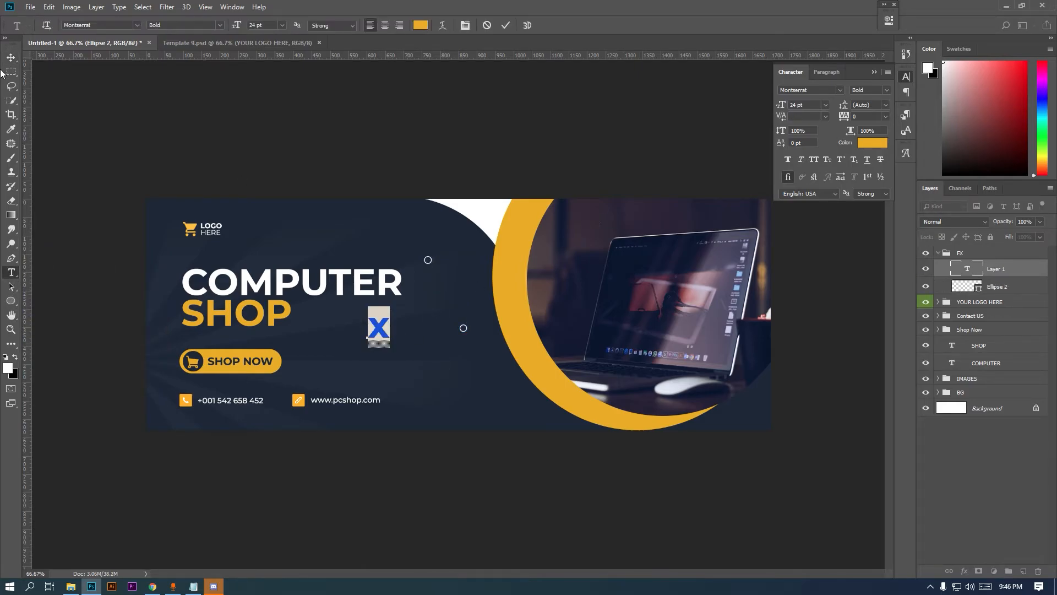
{"action": "left_click", "coordinate": [6, 357]}
{"action": "left_click", "coordinate": [15, 357]}
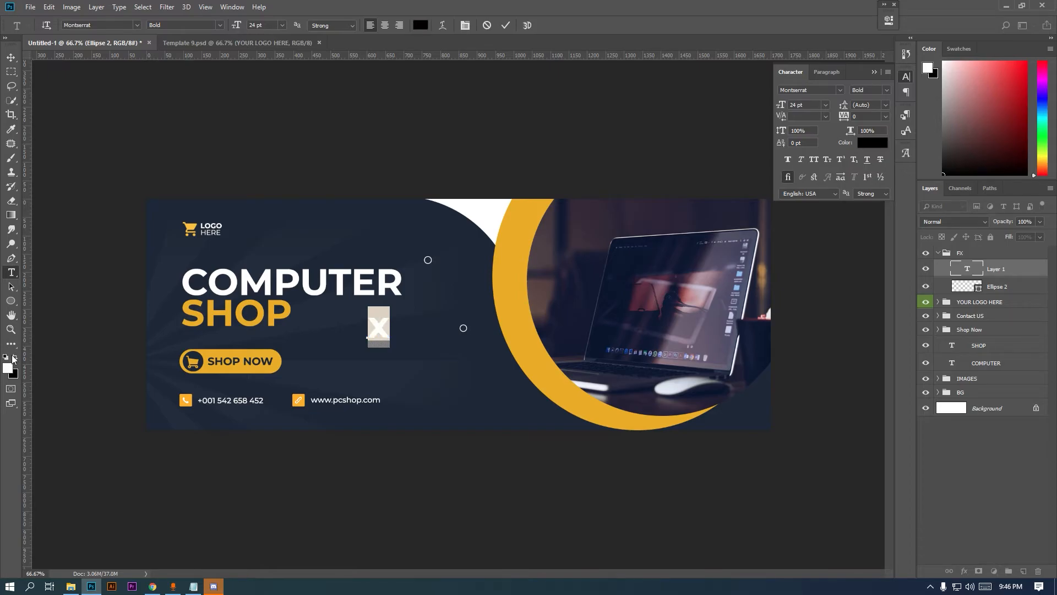
{"action": "left_click", "coordinate": [11, 58]}
Set the X text to 6 pt in the Regular font style
{"action": "left_click", "coordinate": [826, 105]}
{"action": "left_click", "coordinate": [803, 114]}
{"action": "left_click", "coordinate": [10, 57]}
{"action": "left_click", "coordinate": [887, 92]}
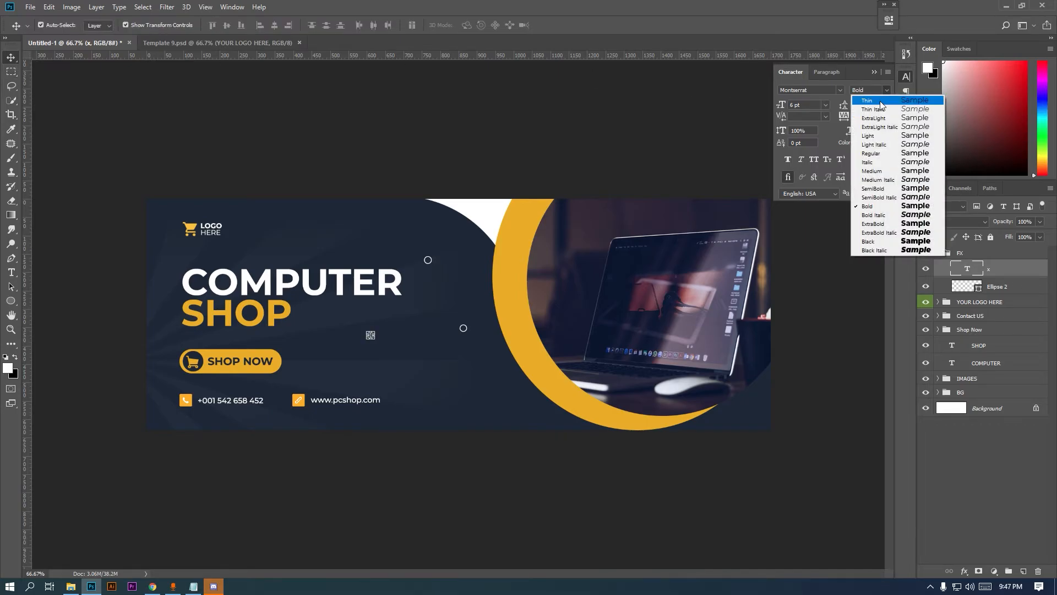
{"action": "left_click", "coordinate": [876, 109]}
{"action": "left_click", "coordinate": [890, 92]}
{"action": "left_click", "coordinate": [887, 128]}
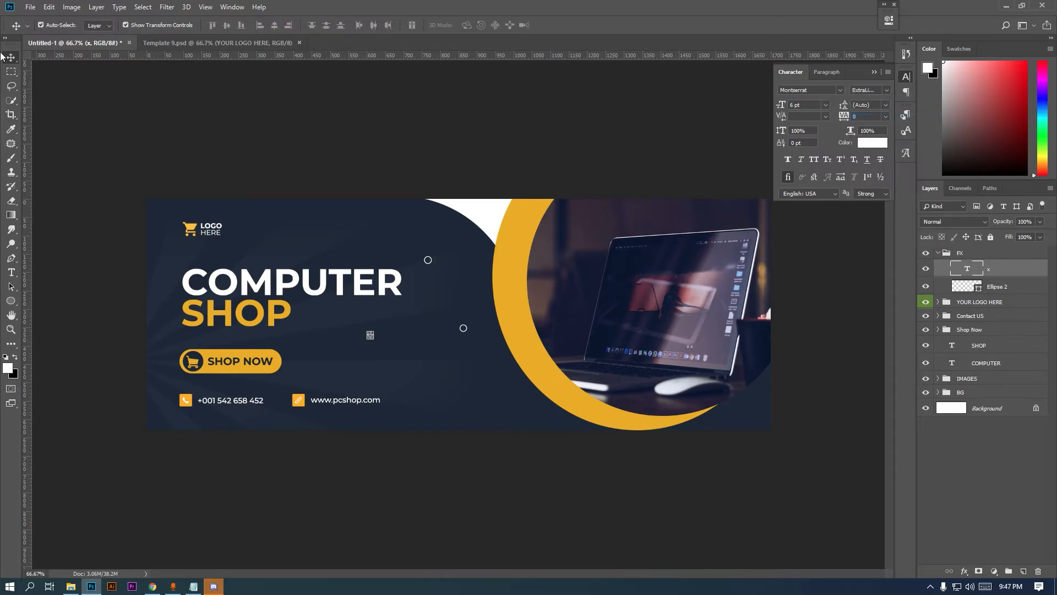
{"action": "left_click", "coordinate": [880, 92]}
{"action": "left_click", "coordinate": [882, 152]}
Lower the X layer's opacity to 27%
{"action": "left_click", "coordinate": [11, 72]}
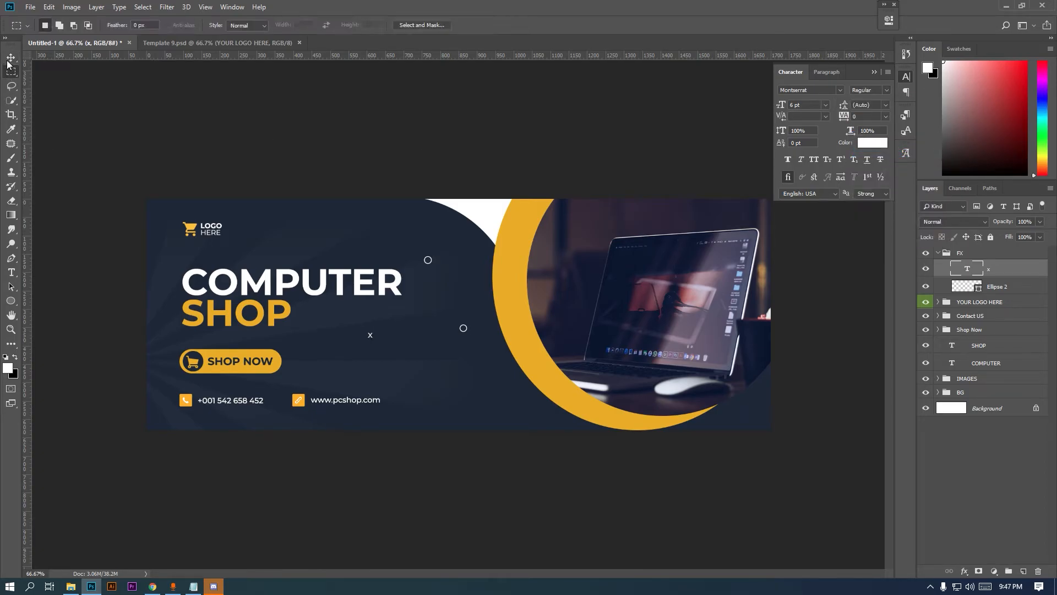
{"action": "key", "text": "ctrl+plus"}
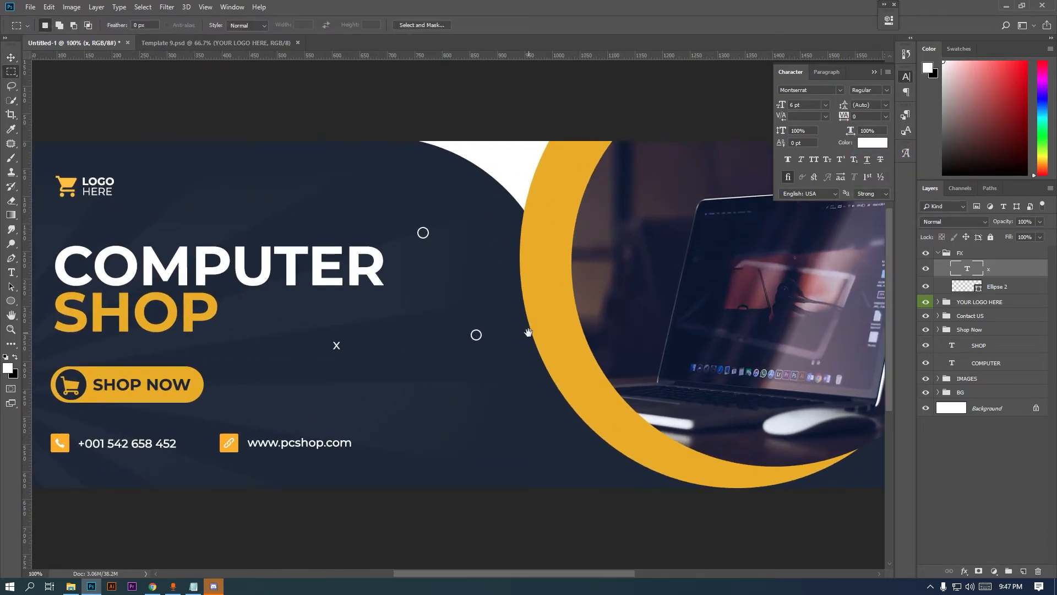
{"action": "left_click", "coordinate": [1037, 237]}
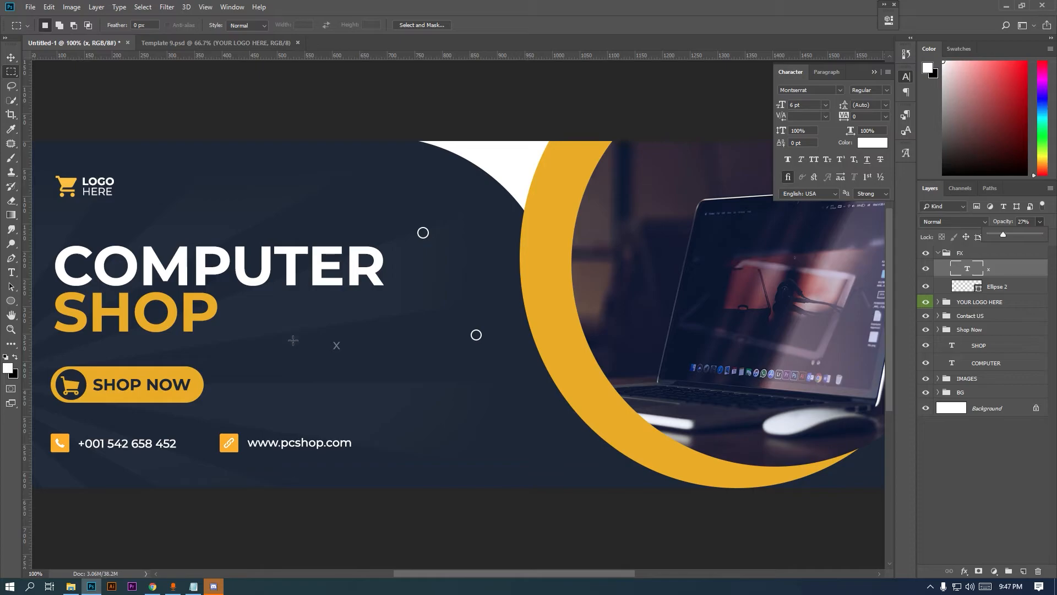
Draw a tiny 6 px white dot at the banner's lower middle and enlarge it slightly
{"action": "left_click", "coordinate": [11, 300]}
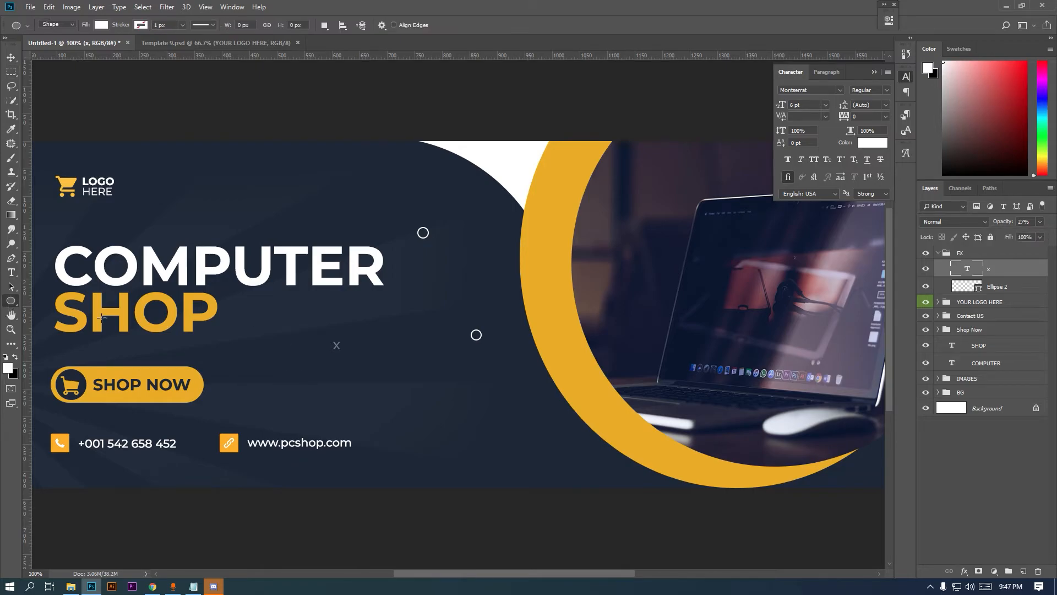
{"action": "left_click", "coordinate": [593, 452], "text": "ctrl"}
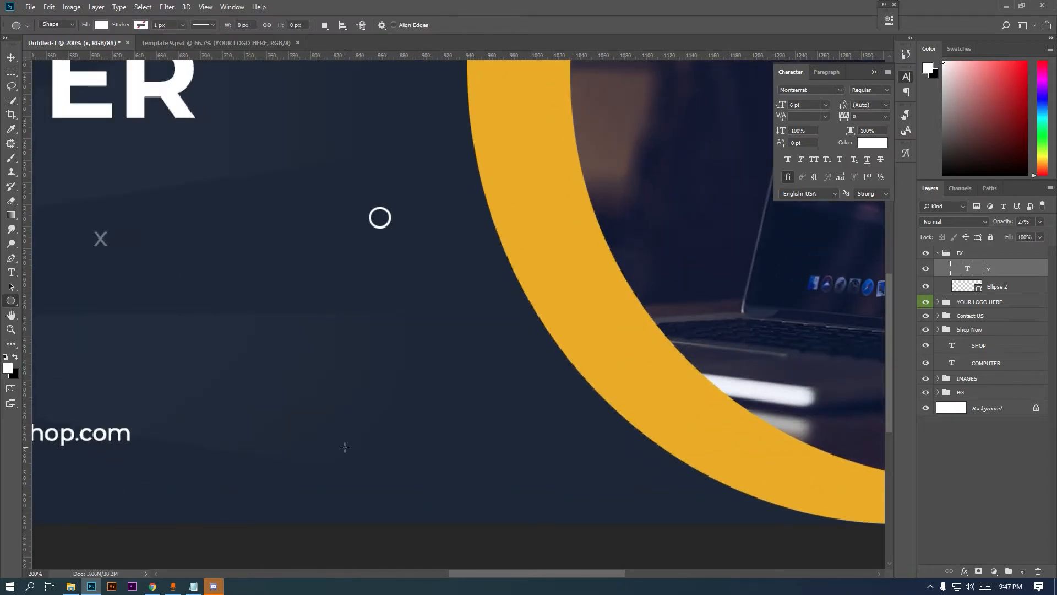
{"action": "left_click_drag", "start_coordinate": [307, 451], "coordinate": [312, 455]}
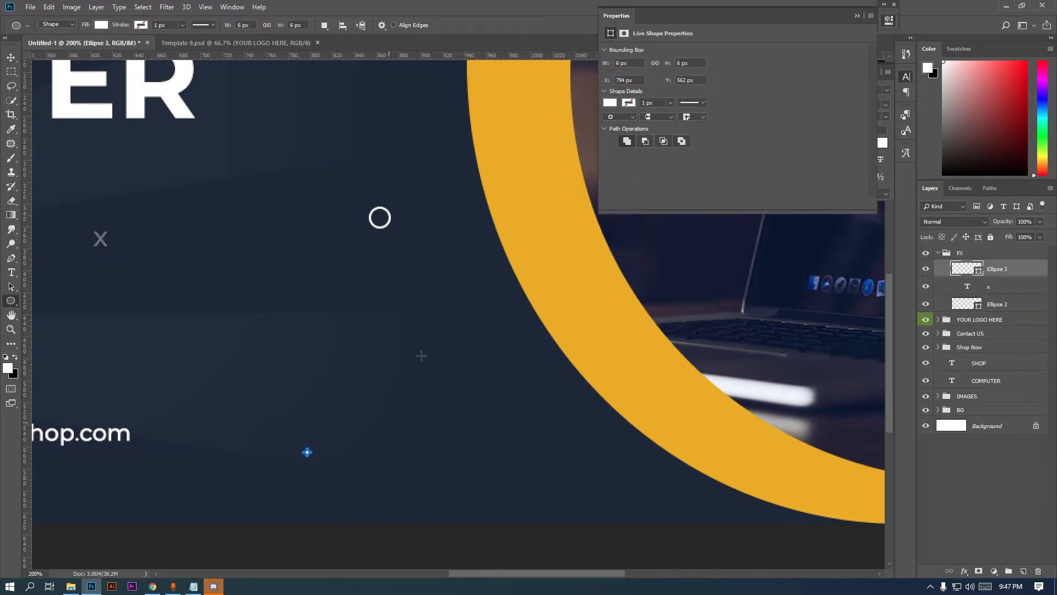
{"action": "left_click", "coordinate": [857, 16]}
{"action": "left_click", "coordinate": [355, 480], "text": "ctrl"}
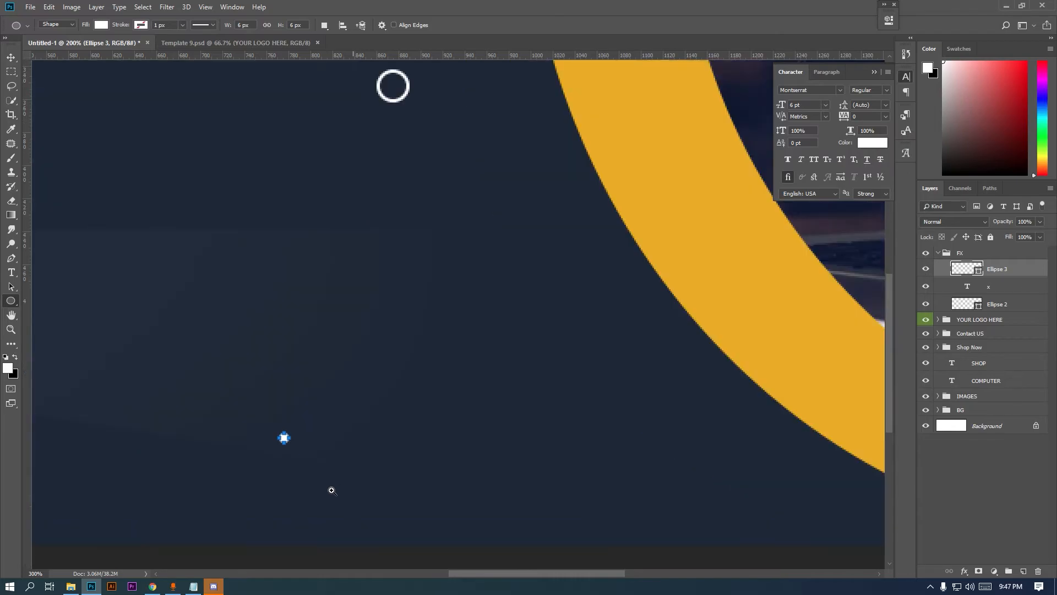
{"action": "left_click", "coordinate": [9, 60]}
{"action": "left_click", "coordinate": [293, 449], "text": "ctrl"}
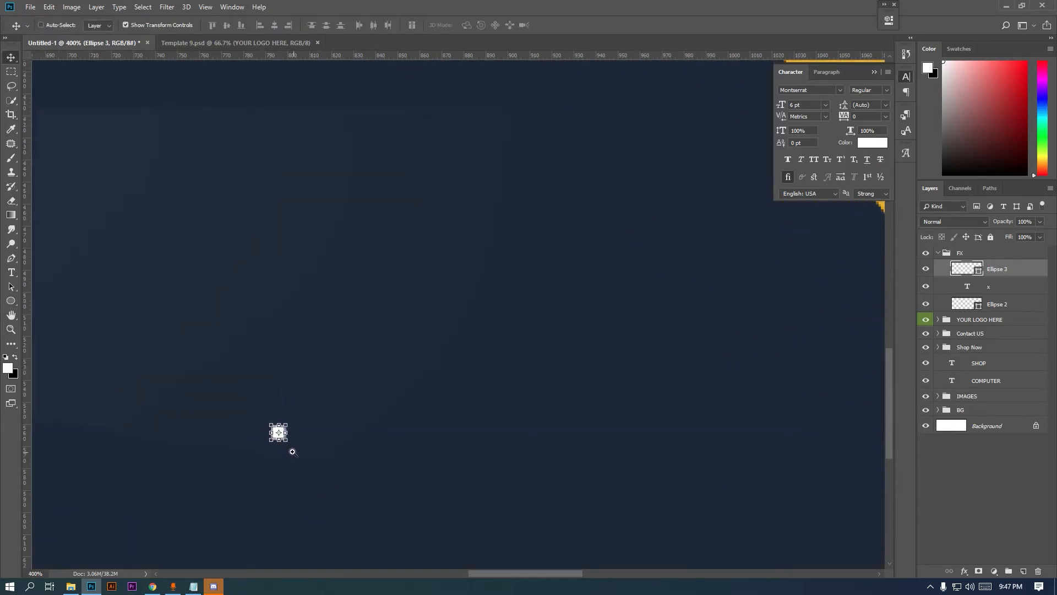
{"action": "left_click_drag", "start_coordinate": [284, 437], "coordinate": [312, 431]}
{"action": "key", "text": "Return"}
Alt-drag copies into a row of six dots and transform all six together
{"action": "left_click", "coordinate": [457, 441], "text": "ctrl+alt"}
{"action": "left_click", "coordinate": [347, 447], "text": "ctrl"}
{"action": "left_click", "coordinate": [330, 440], "text": "ctrl"}
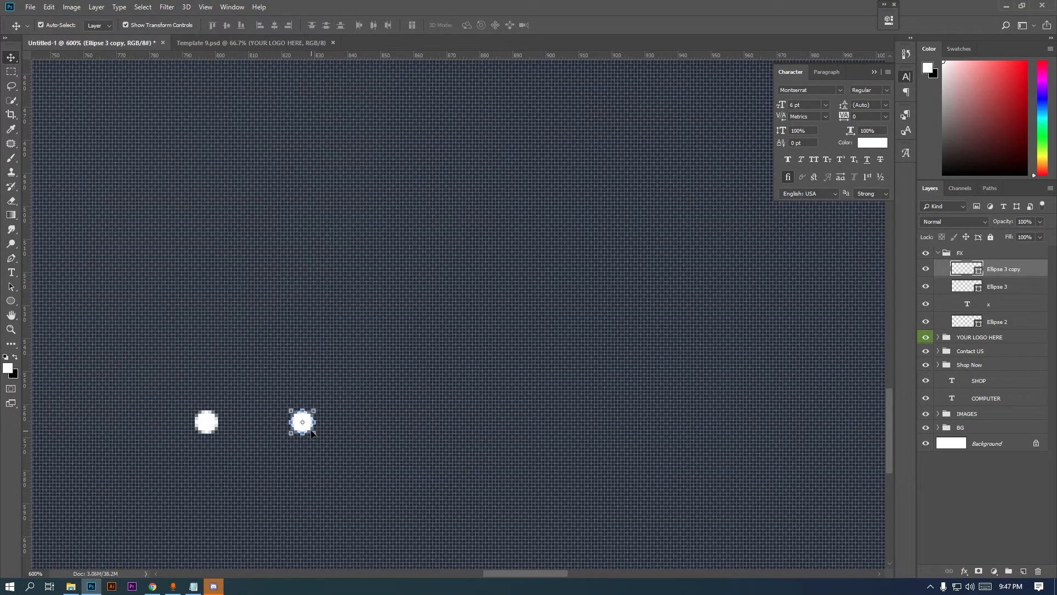
{"action": "left_click_drag", "start_coordinate": [310, 431], "coordinate": [630, 428]}
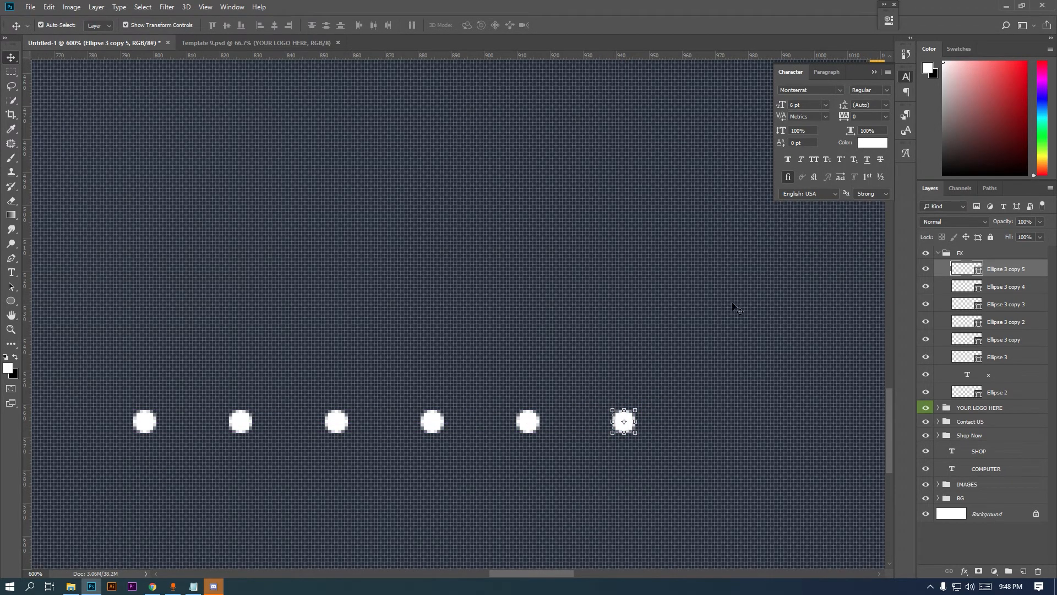
{"action": "left_click", "coordinate": [1000, 356], "text": "shift"}
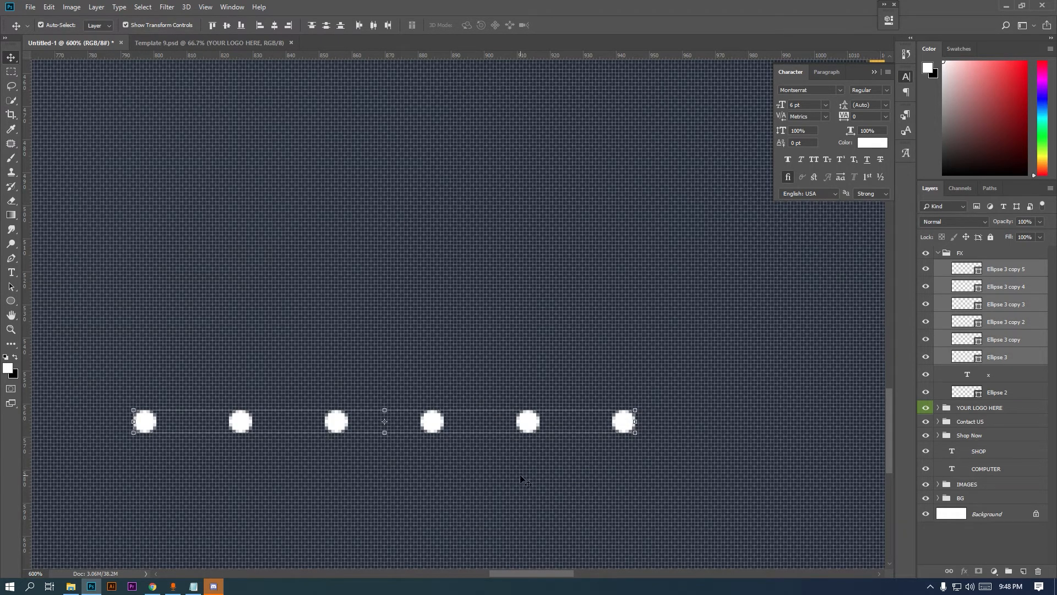
{"action": "key", "text": "ctrl+t"}
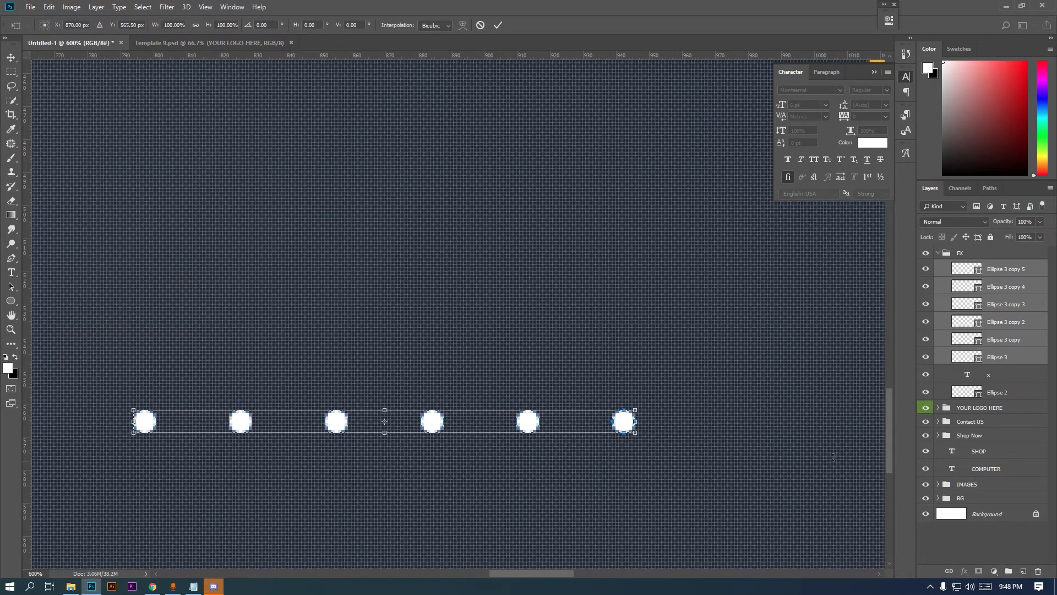
{"action": "key", "text": "Return"}
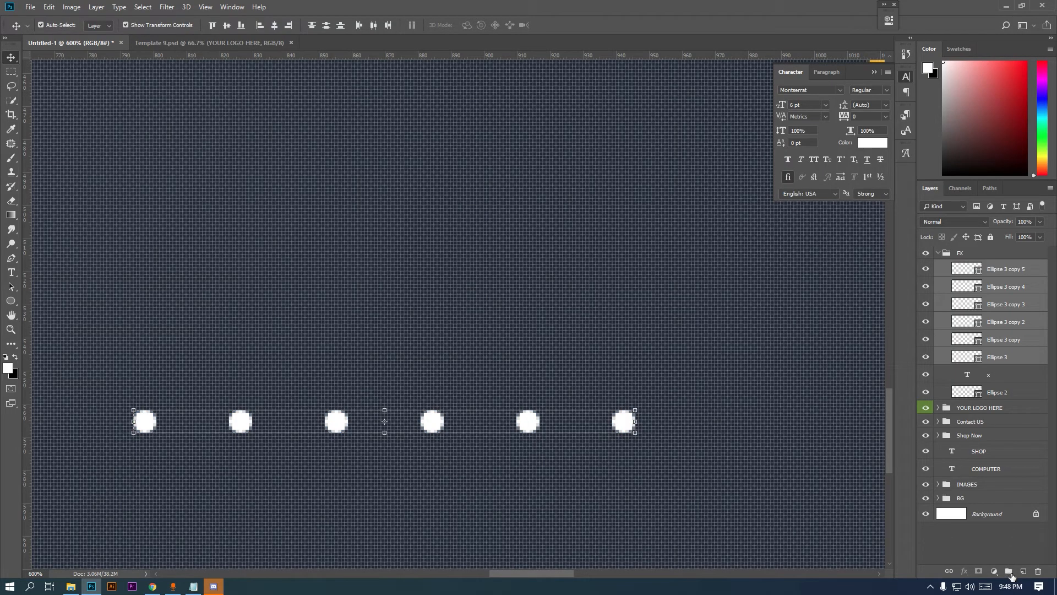
Group the dots as a smart object and duplicate the row below, shifted 29 px right
{"action": "left_click", "coordinate": [1010, 573]}
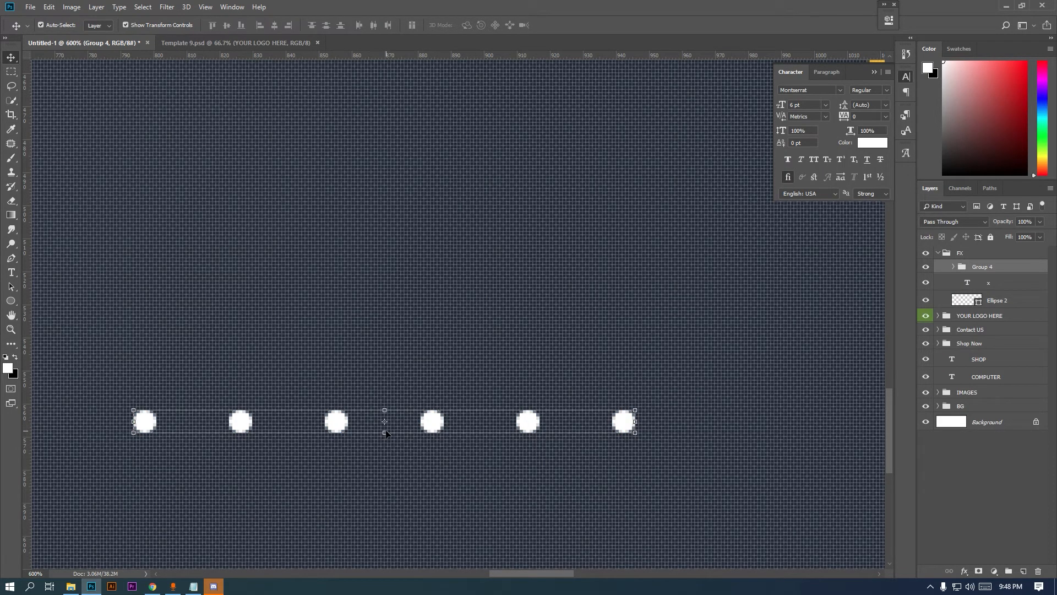
{"action": "right_click", "coordinate": [988, 271]}
{"action": "left_click", "coordinate": [956, 377]}
{"action": "left_click_drag", "start_coordinate": [529, 426], "coordinate": [528, 476]}
{"action": "left_click_drag", "start_coordinate": [440, 478], "coordinate": [532, 481]}
{"action": "key", "text": "Up"}
{"action": "key", "text": "Up"}
Select both dot rows and scale them down to a smaller size
{"action": "left_click", "coordinate": [426, 433], "text": "alt"}
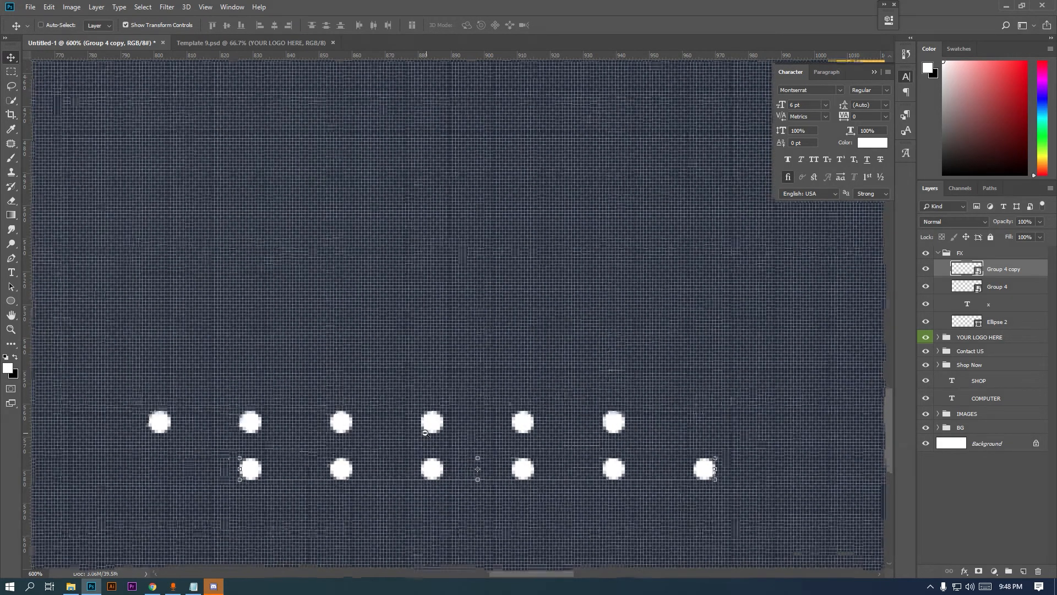
{"action": "left_click", "coordinate": [426, 433], "text": "alt"}
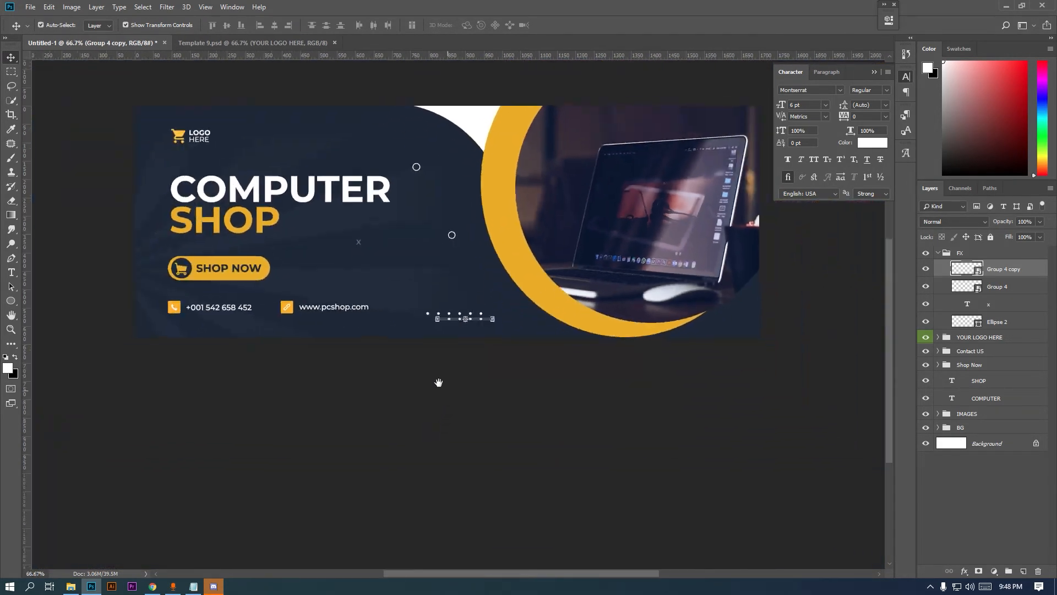
{"action": "left_click", "coordinate": [10, 69]}
{"action": "left_click_drag", "start_coordinate": [253, 195], "coordinate": [243, 215]}
{"action": "left_click", "coordinate": [11, 58]}
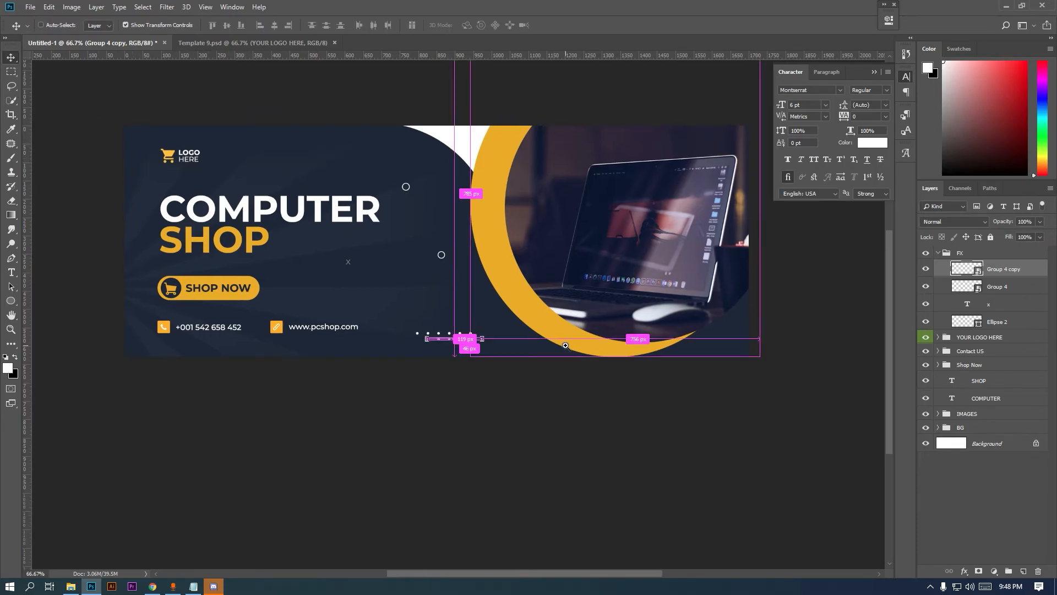
{"action": "left_click", "coordinate": [566, 345], "text": "ctrl"}
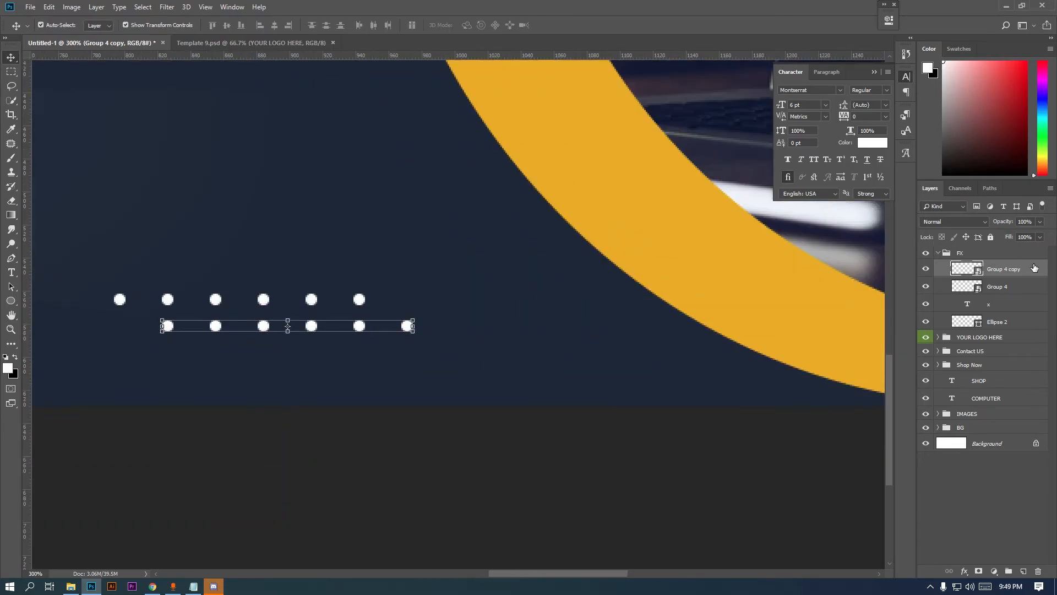
{"action": "left_click", "coordinate": [1024, 287], "text": "shift"}
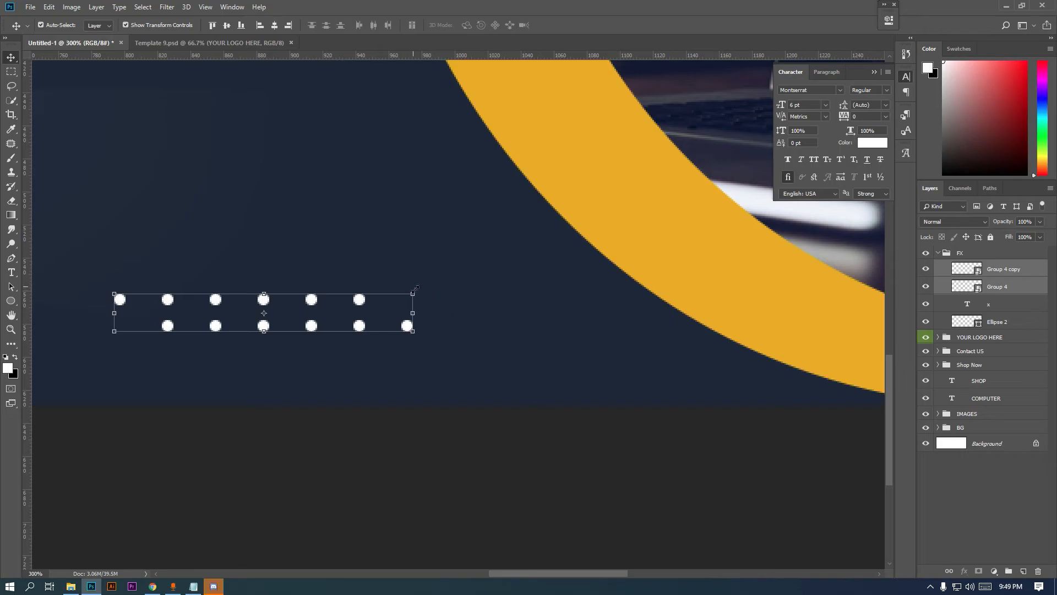
{"action": "left_click_drag", "start_coordinate": [417, 291], "coordinate": [310, 296]}
{"action": "key", "text": "Return"}
Nudge the lower dot row down slightly
{"action": "key", "text": "m"}
{"action": "scroll", "coordinate": [233, 334], "scroll_direction": "down", "scroll_amount": 1}
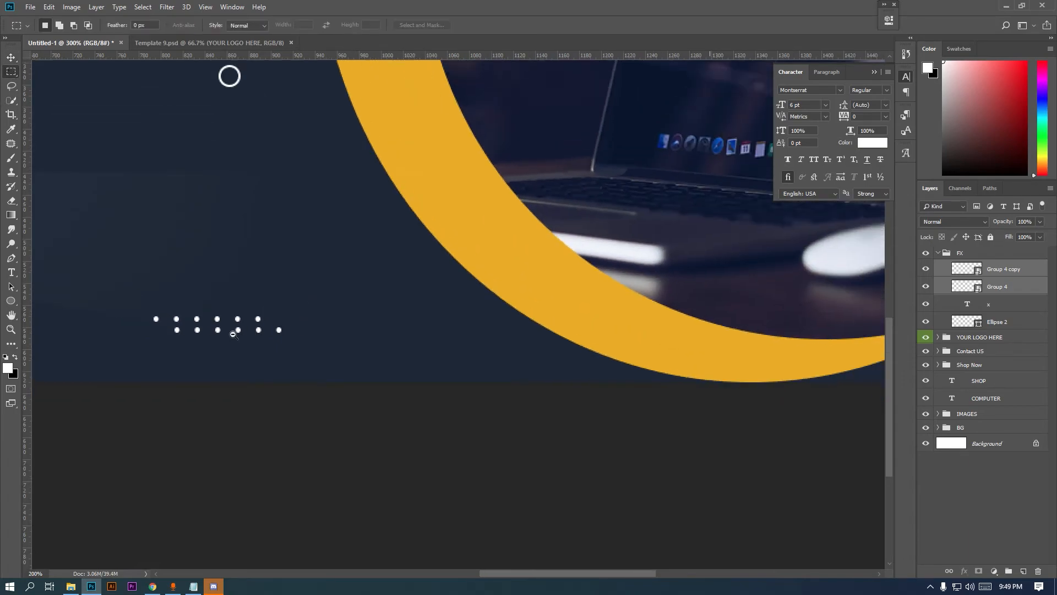
{"action": "scroll", "coordinate": [233, 335], "scroll_direction": "down", "scroll_amount": 2}
{"action": "key", "text": "v"}
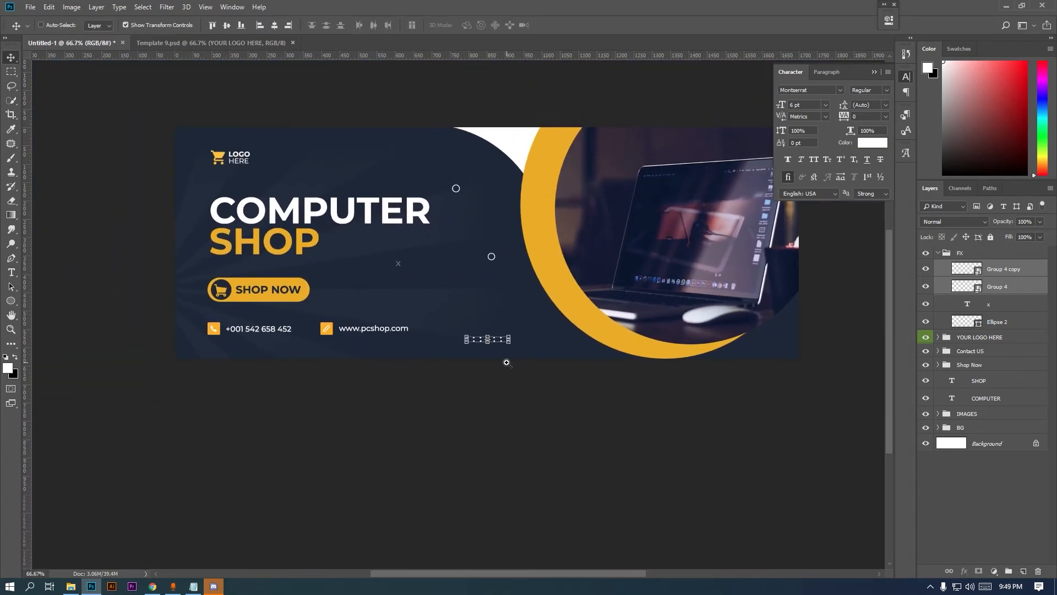
{"action": "left_click", "coordinate": [507, 363], "text": "ctrl"}
{"action": "left_click", "coordinate": [501, 346], "text": "ctrl"}
{"action": "left_click", "coordinate": [500, 343], "text": "ctrl"}
{"action": "left_click", "coordinate": [1008, 275]}
{"action": "key", "text": "ctrl+Down"}
{"action": "key", "text": "ctrl+Down"}
{"action": "key", "text": "Down"}
{"action": "key", "text": "Down"}
Select the Group 4 copy and Group 4 layers in the FX group
{"action": "key", "text": "m"}
{"action": "scroll", "coordinate": [600, 313], "scroll_direction": "down", "scroll_amount": 1}
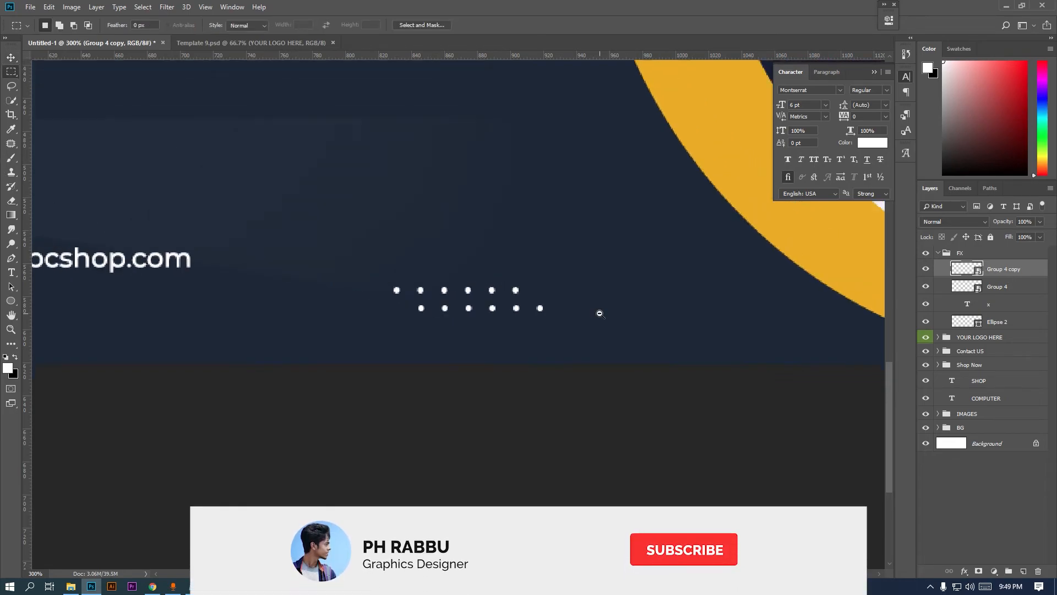
{"action": "scroll", "coordinate": [600, 313], "scroll_direction": "down", "scroll_amount": 4}
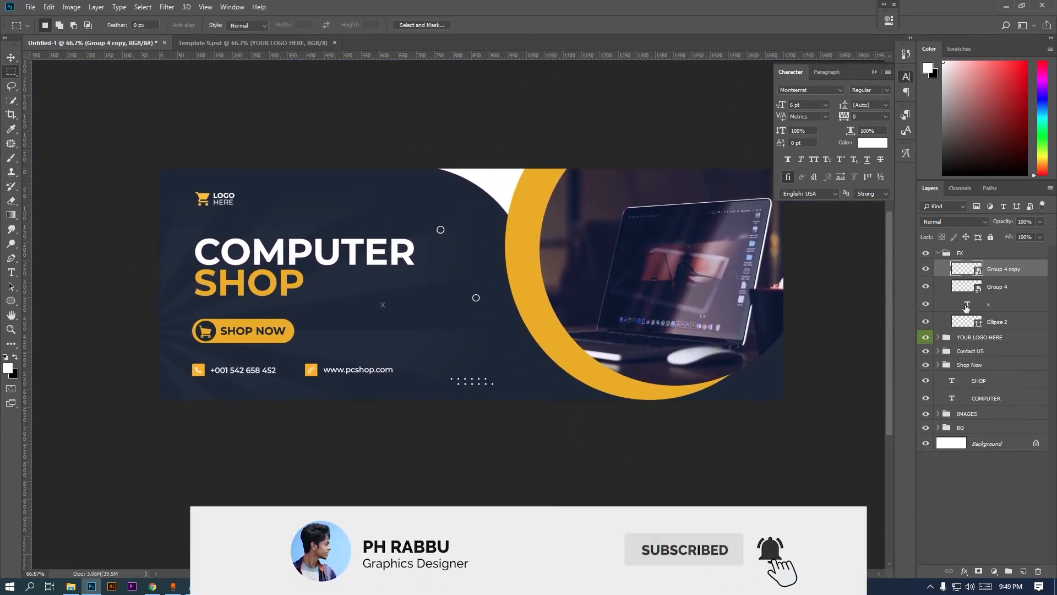
{"action": "left_click", "coordinate": [987, 257]}
{"action": "left_click", "coordinate": [998, 274]}
{"action": "left_click", "coordinate": [1004, 286], "text": "shift"}
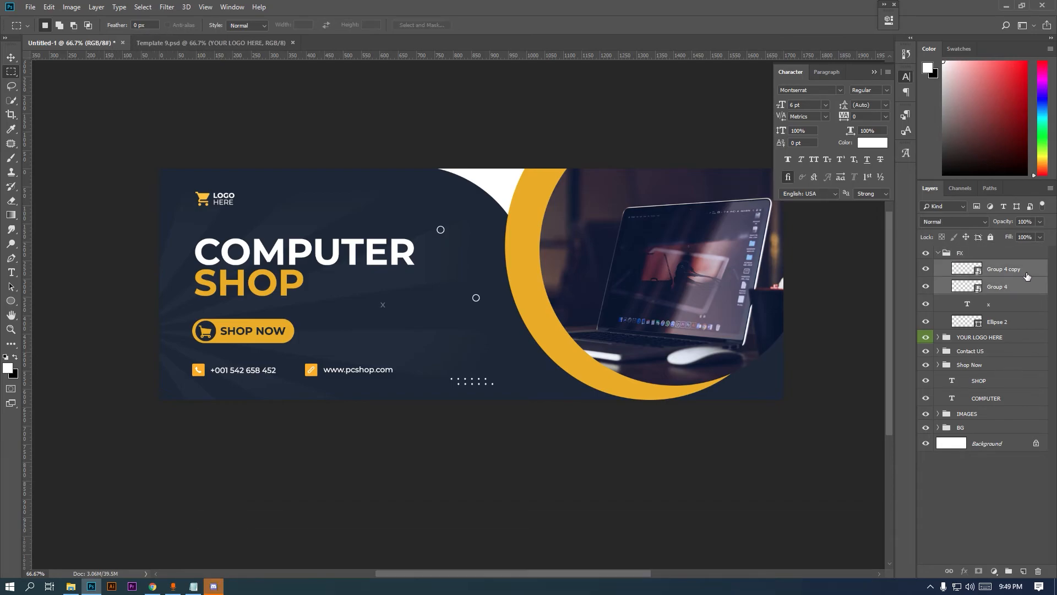
Merge both dot rows into a single smart object
{"action": "right_click", "coordinate": [1026, 276]}
{"action": "left_click", "coordinate": [936, 224]}
{"action": "double_click", "coordinate": [1005, 268]}
Give the dots a Color Overlay sampled from the crescent (eaad00), then add an empty layer
{"action": "double_click", "coordinate": [1042, 273]}
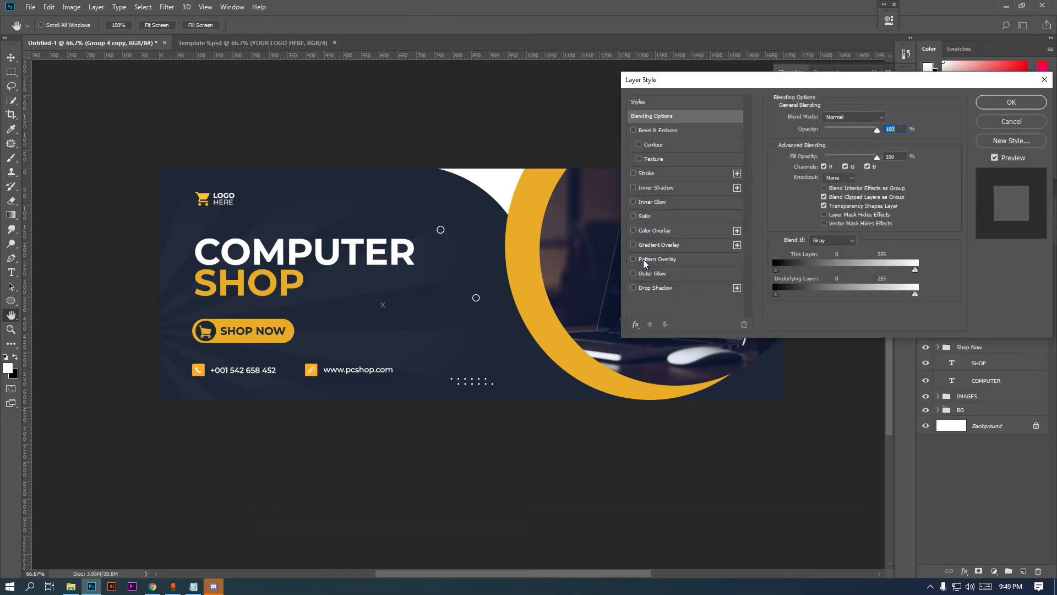
{"action": "left_click", "coordinate": [669, 232]}
{"action": "left_click", "coordinate": [885, 119]}
{"action": "left_click", "coordinate": [528, 295]}
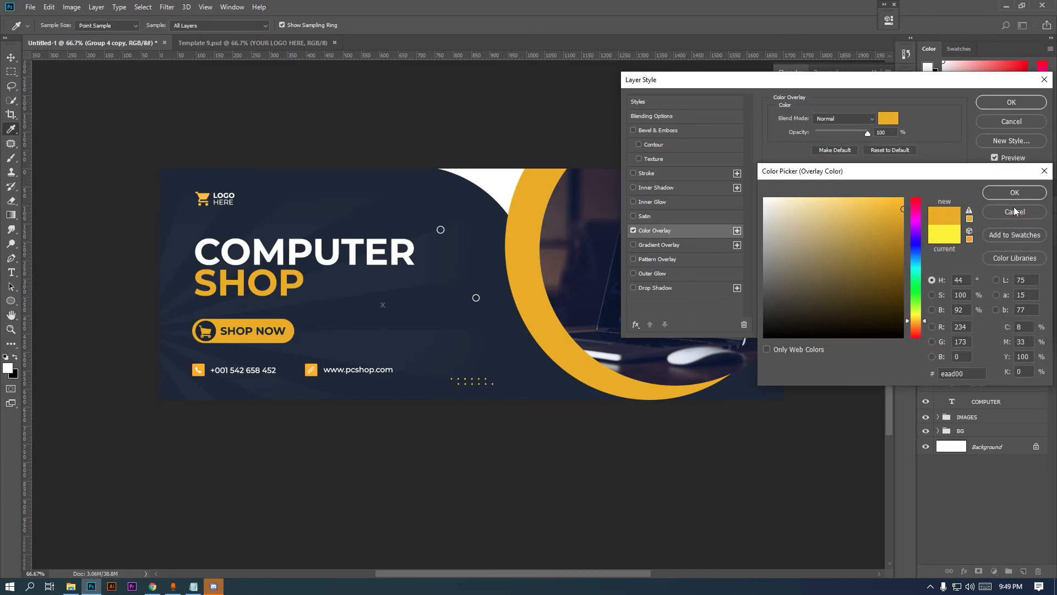
{"action": "left_click", "coordinate": [1015, 192]}
{"action": "left_click", "coordinate": [1026, 106]}
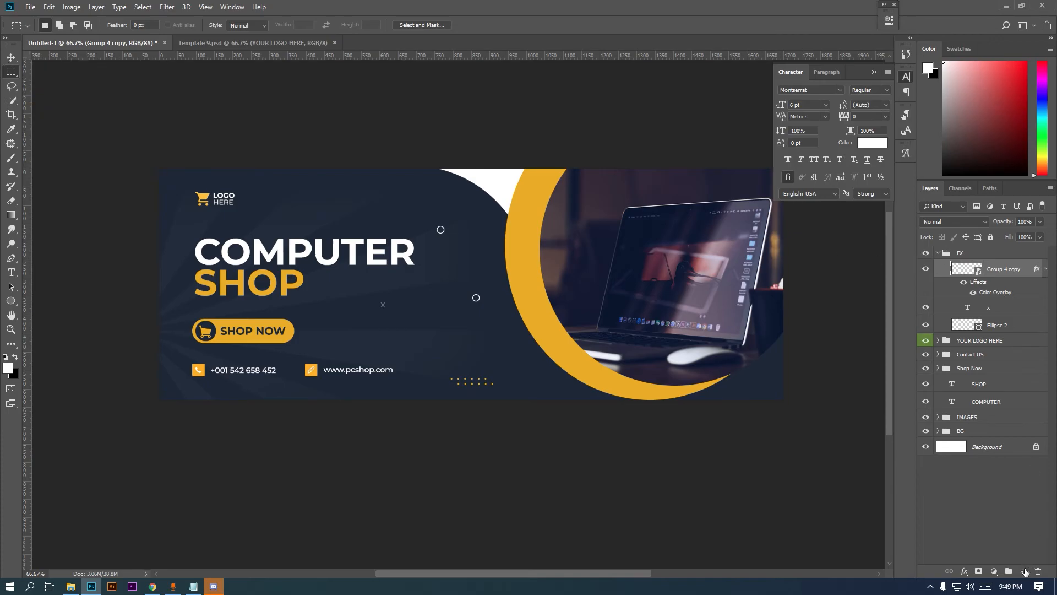
{"action": "left_click", "coordinate": [1025, 571]}
Draw a white chevron arrow custom shape near the banner's bottom-right corner
{"action": "left_click", "coordinate": [14, 303]}
{"action": "left_click", "coordinate": [38, 353]}
{"action": "right_click", "coordinate": [561, 361]}
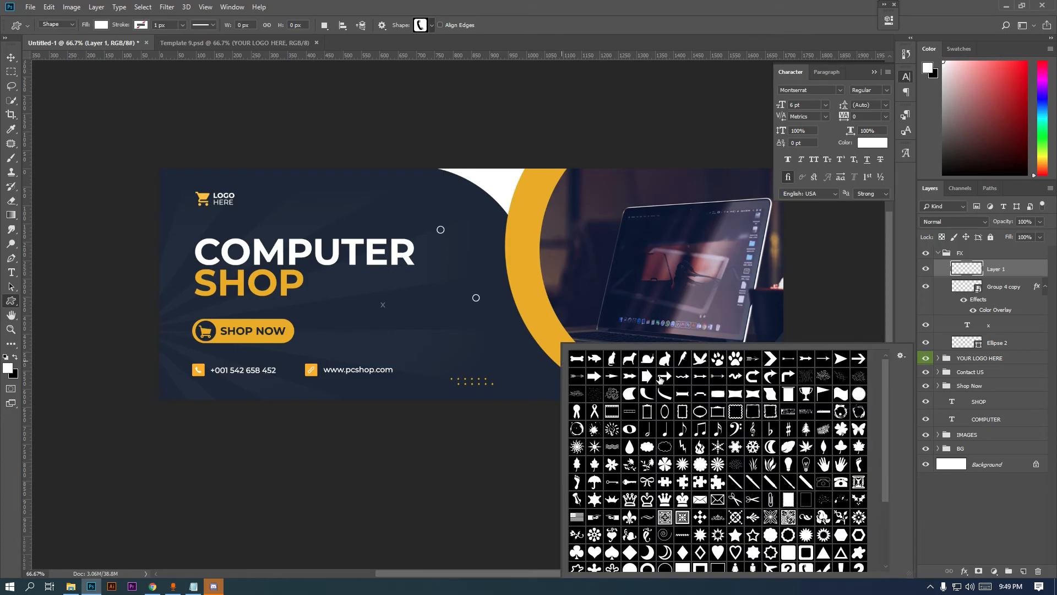
{"action": "double_click", "coordinate": [765, 364]}
{"action": "left_click", "coordinate": [787, 408], "text": "ctrl"}
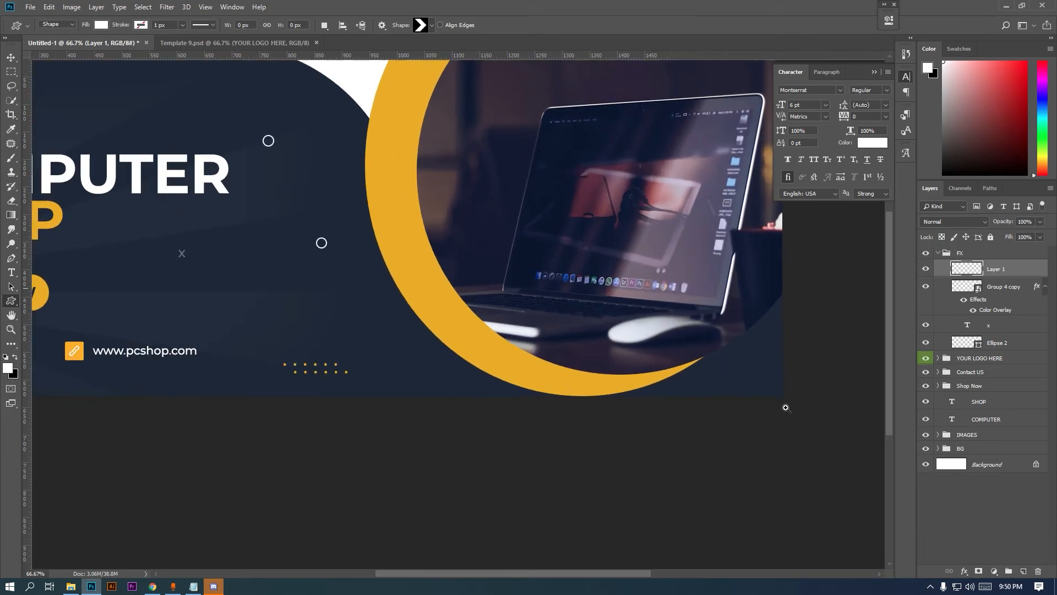
{"action": "left_click", "coordinate": [786, 408], "text": "ctrl"}
{"action": "left_click_drag", "start_coordinate": [731, 367], "coordinate": [587, 391]}
{"action": "left_click", "coordinate": [587, 390], "text": "ctrl"}
{"action": "mouse_move", "coordinate": [484, 341]}
{"action": "left_mouse_down"}
{"action": "mouse_move", "coordinate": [507, 369]}
{"action": "mouse_move", "coordinate": [508, 355]}
{"action": "mouse_move", "coordinate": [544, 357]}
{"action": "left_mouse_up"}
Alt-drag chevron copies to make a row of four
{"action": "left_click", "coordinate": [14, 56]}
{"action": "left_click", "coordinate": [554, 374], "text": "ctrl"}
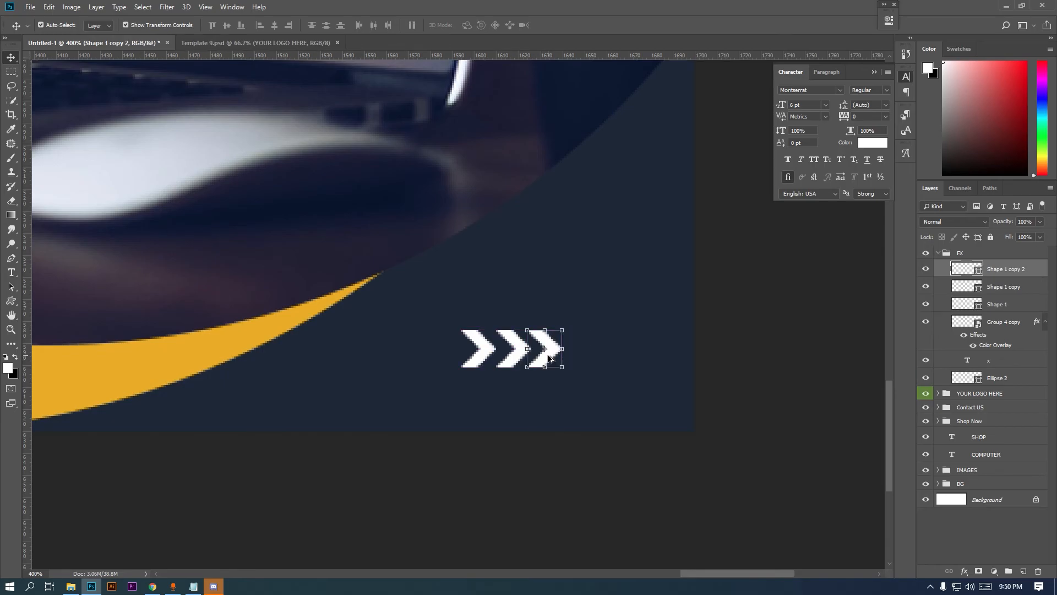
{"action": "key", "text": "Right"}
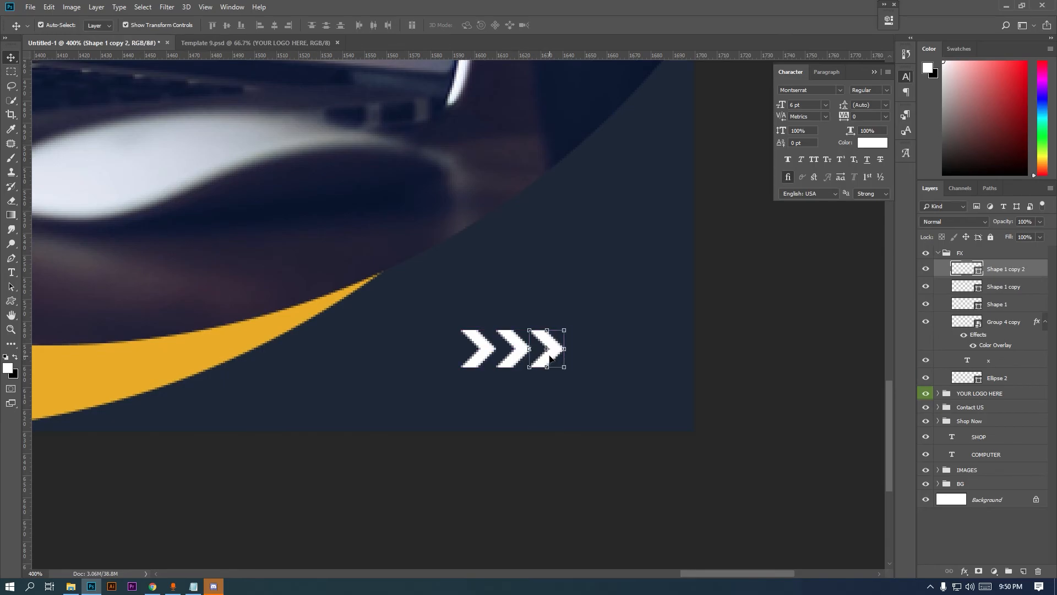
{"action": "left_click_drag", "start_coordinate": [550, 359], "coordinate": [584, 363]}
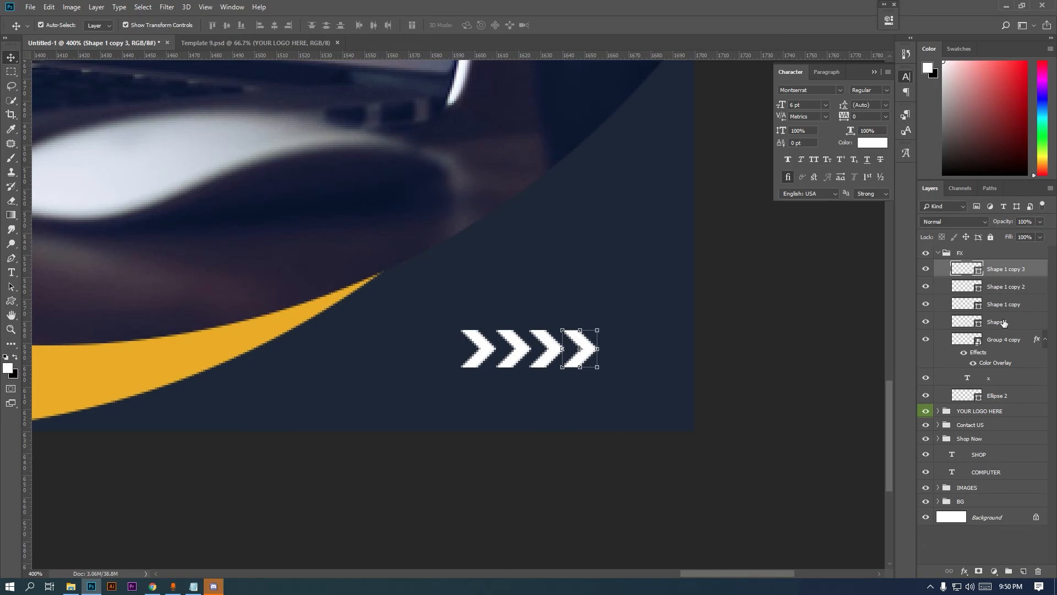
Select all four chevrons and convert them into one smart object
{"action": "left_click", "coordinate": [1005, 327], "text": "ctrl"}
{"action": "left_click", "coordinate": [1012, 303], "text": "ctrl"}
{"action": "left_click", "coordinate": [1016, 287], "text": "ctrl"}
{"action": "right_click", "coordinate": [1016, 289]}
{"action": "left_click", "coordinate": [954, 268]}
{"action": "scroll", "coordinate": [523, 349], "scroll_direction": "down", "scroll_amount": 4}
{"action": "left_click_drag", "start_coordinate": [633, 435], "coordinate": [701, 467]}
{"action": "left_click", "coordinate": [657, 412], "text": "ctrl"}
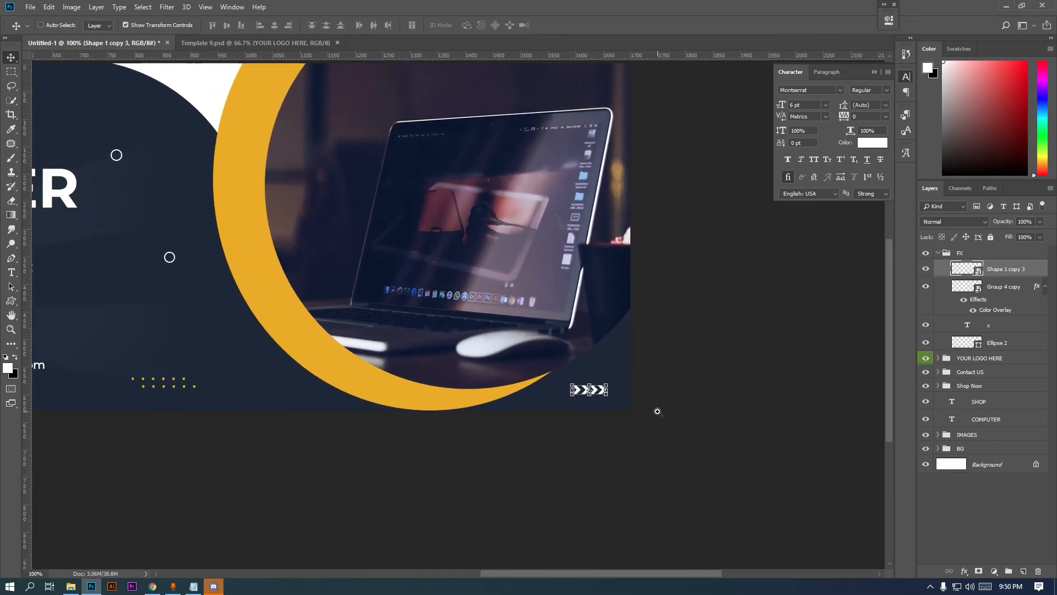
{"action": "left_click", "coordinate": [658, 412], "text": "ctrl"}
Rotate the chevrons 180° to point left and nudge them into the bottom-right corner
{"action": "left_click_drag", "start_coordinate": [560, 379], "coordinate": [448, 367]}
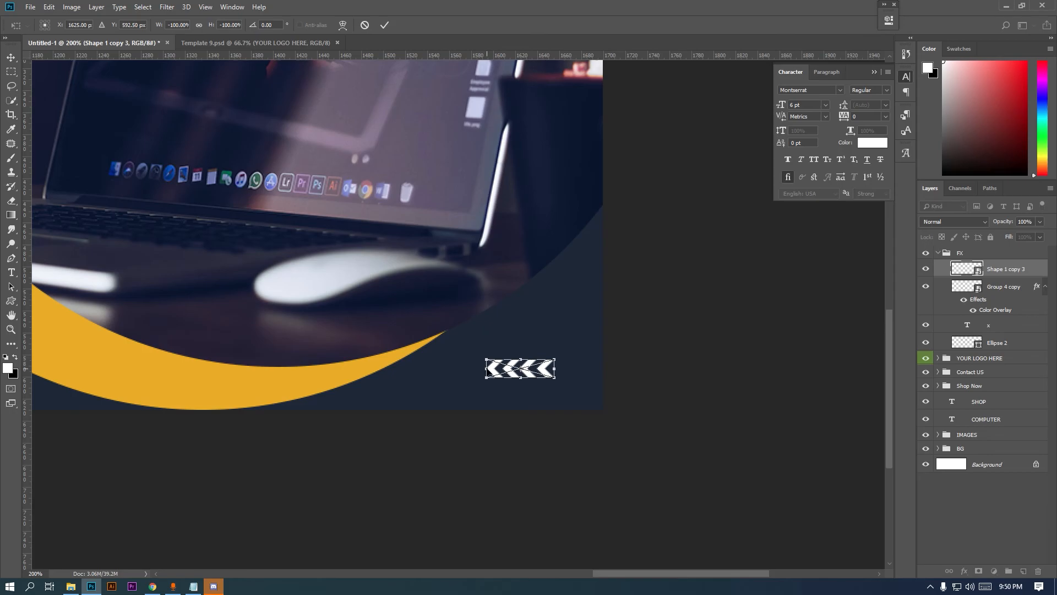
{"action": "key", "text": "Return"}
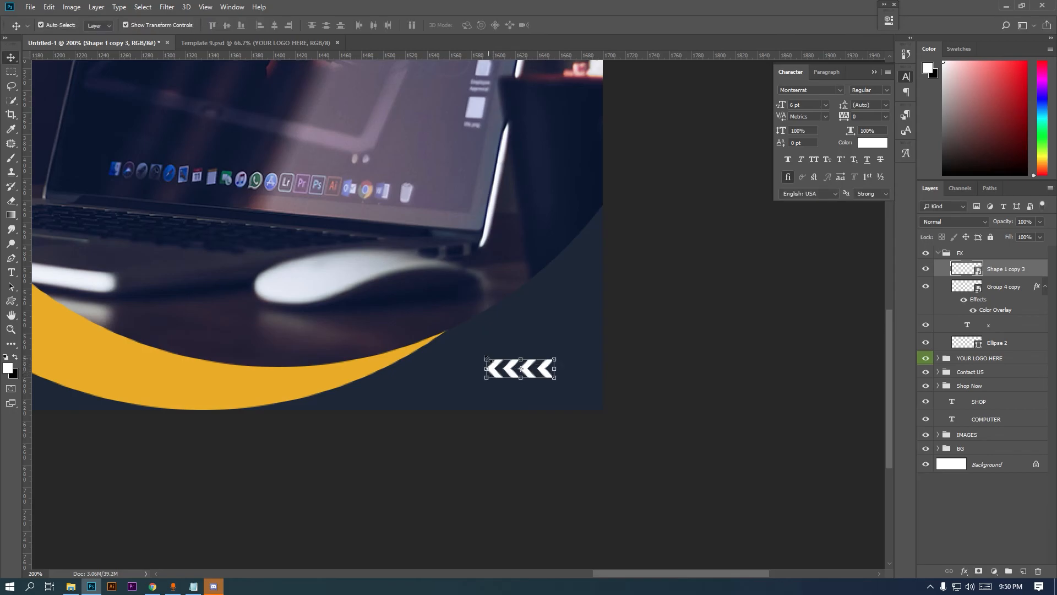
{"action": "left_click", "coordinate": [471, 387], "text": "alt"}
{"action": "left_click_drag", "start_coordinate": [471, 387], "coordinate": [775, 417]}
{"action": "key", "text": "ctrl+t"}
{"action": "key", "text": "Return"}
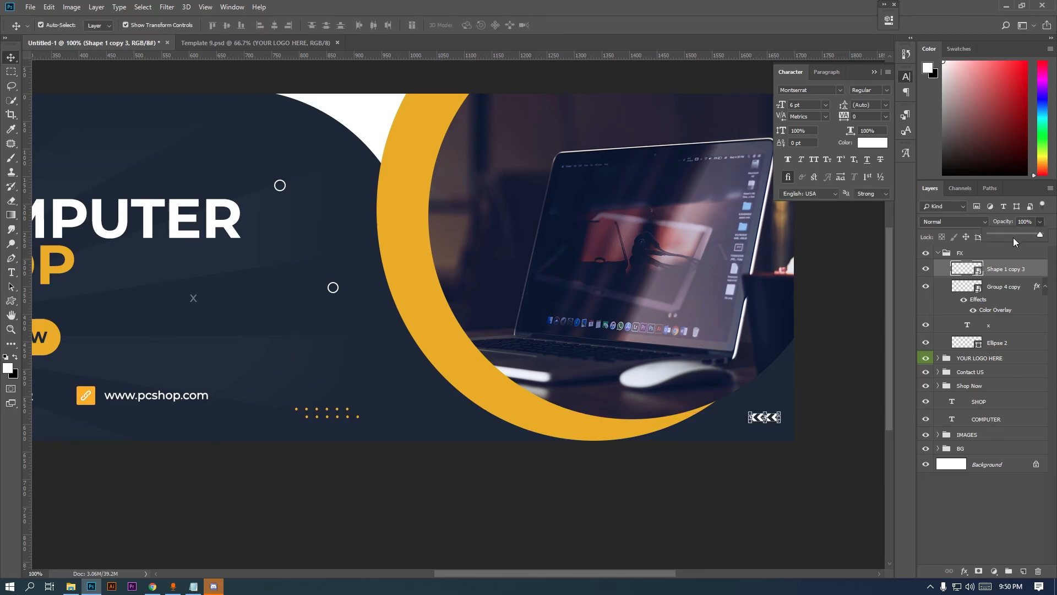
Set the chevron layer's opacity to 50% and fit the whole banner in the window
{"action": "left_click_drag", "start_coordinate": [1012, 236], "coordinate": [1015, 236]}
{"action": "key", "text": "m"}
{"action": "key", "text": "ctrl+minus"}
{"action": "left_click_drag", "start_coordinate": [307, 331], "coordinate": [343, 357]}
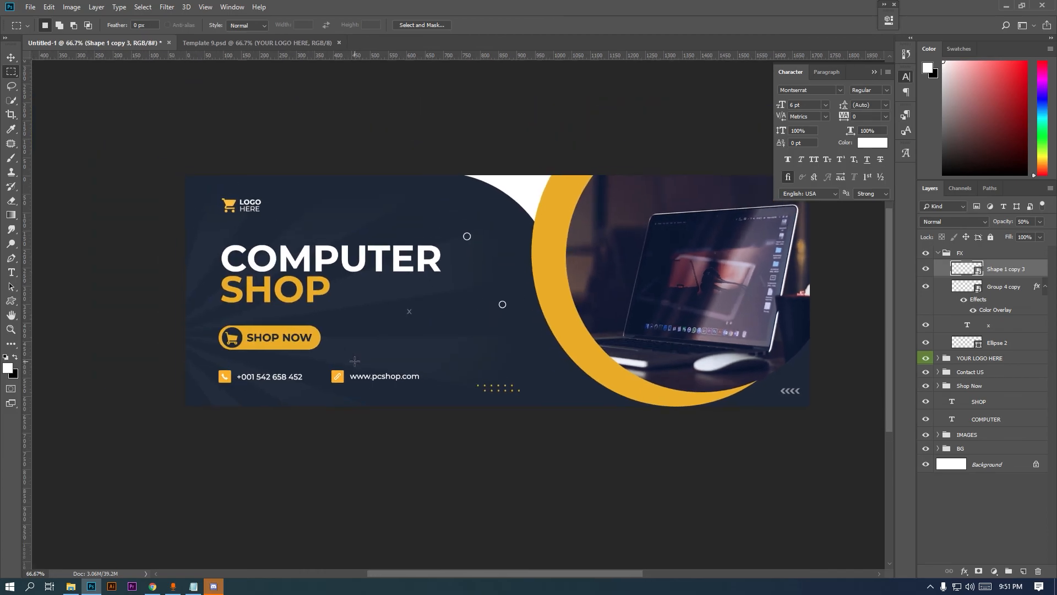
{"action": "left_click_drag", "start_coordinate": [375, 367], "coordinate": [366, 389]}
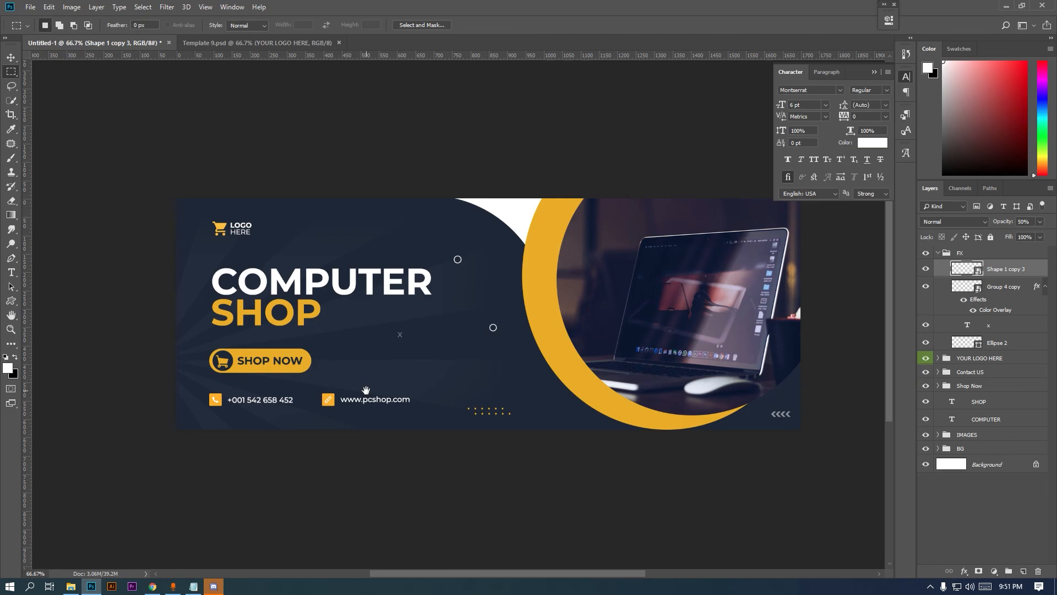
{"action": "key", "text": "ctrl+0"}
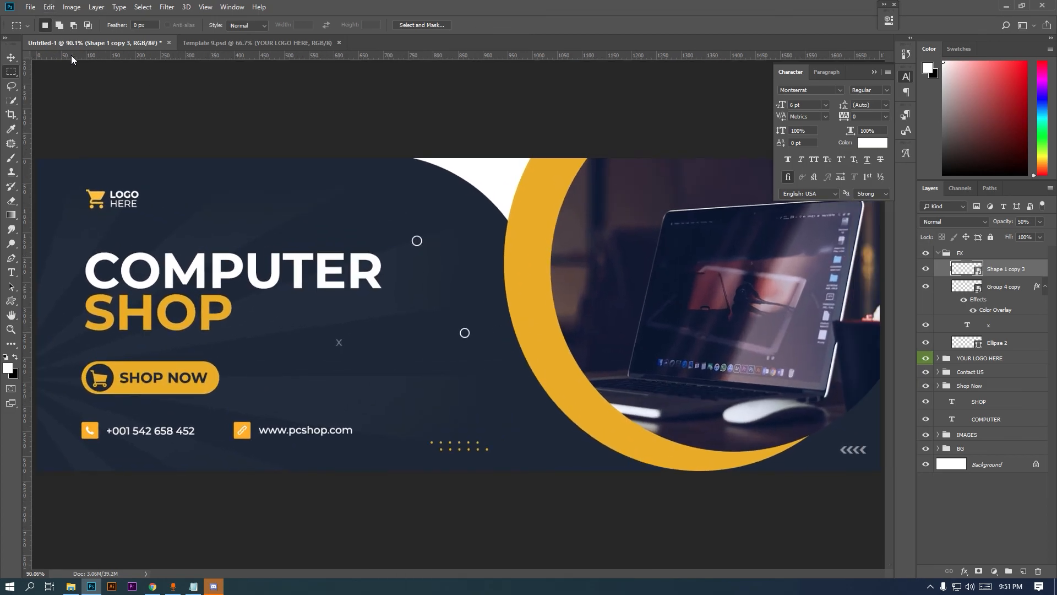
{"action": "left_click", "coordinate": [874, 73]}
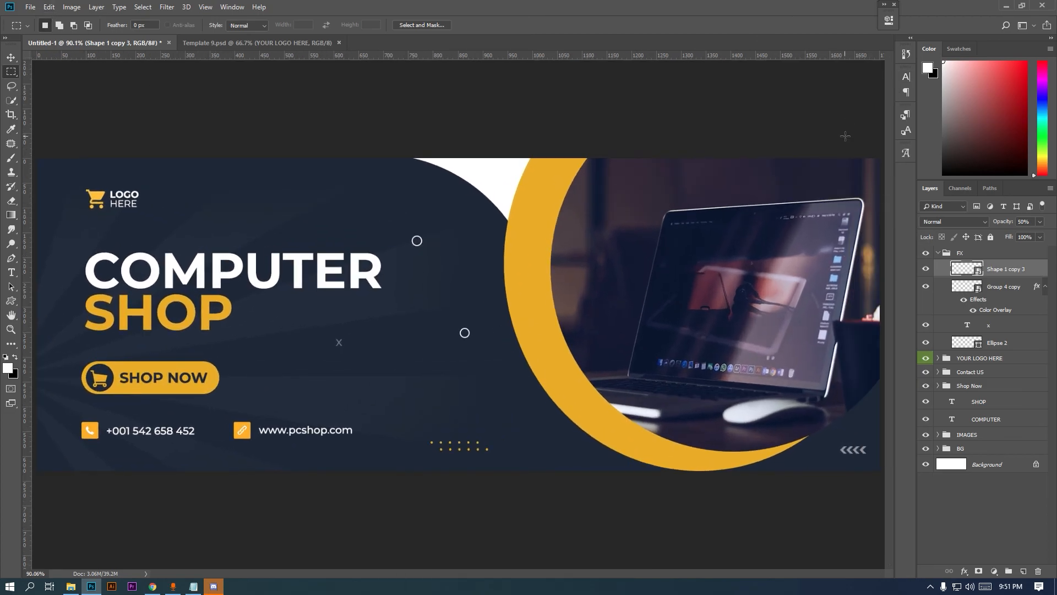